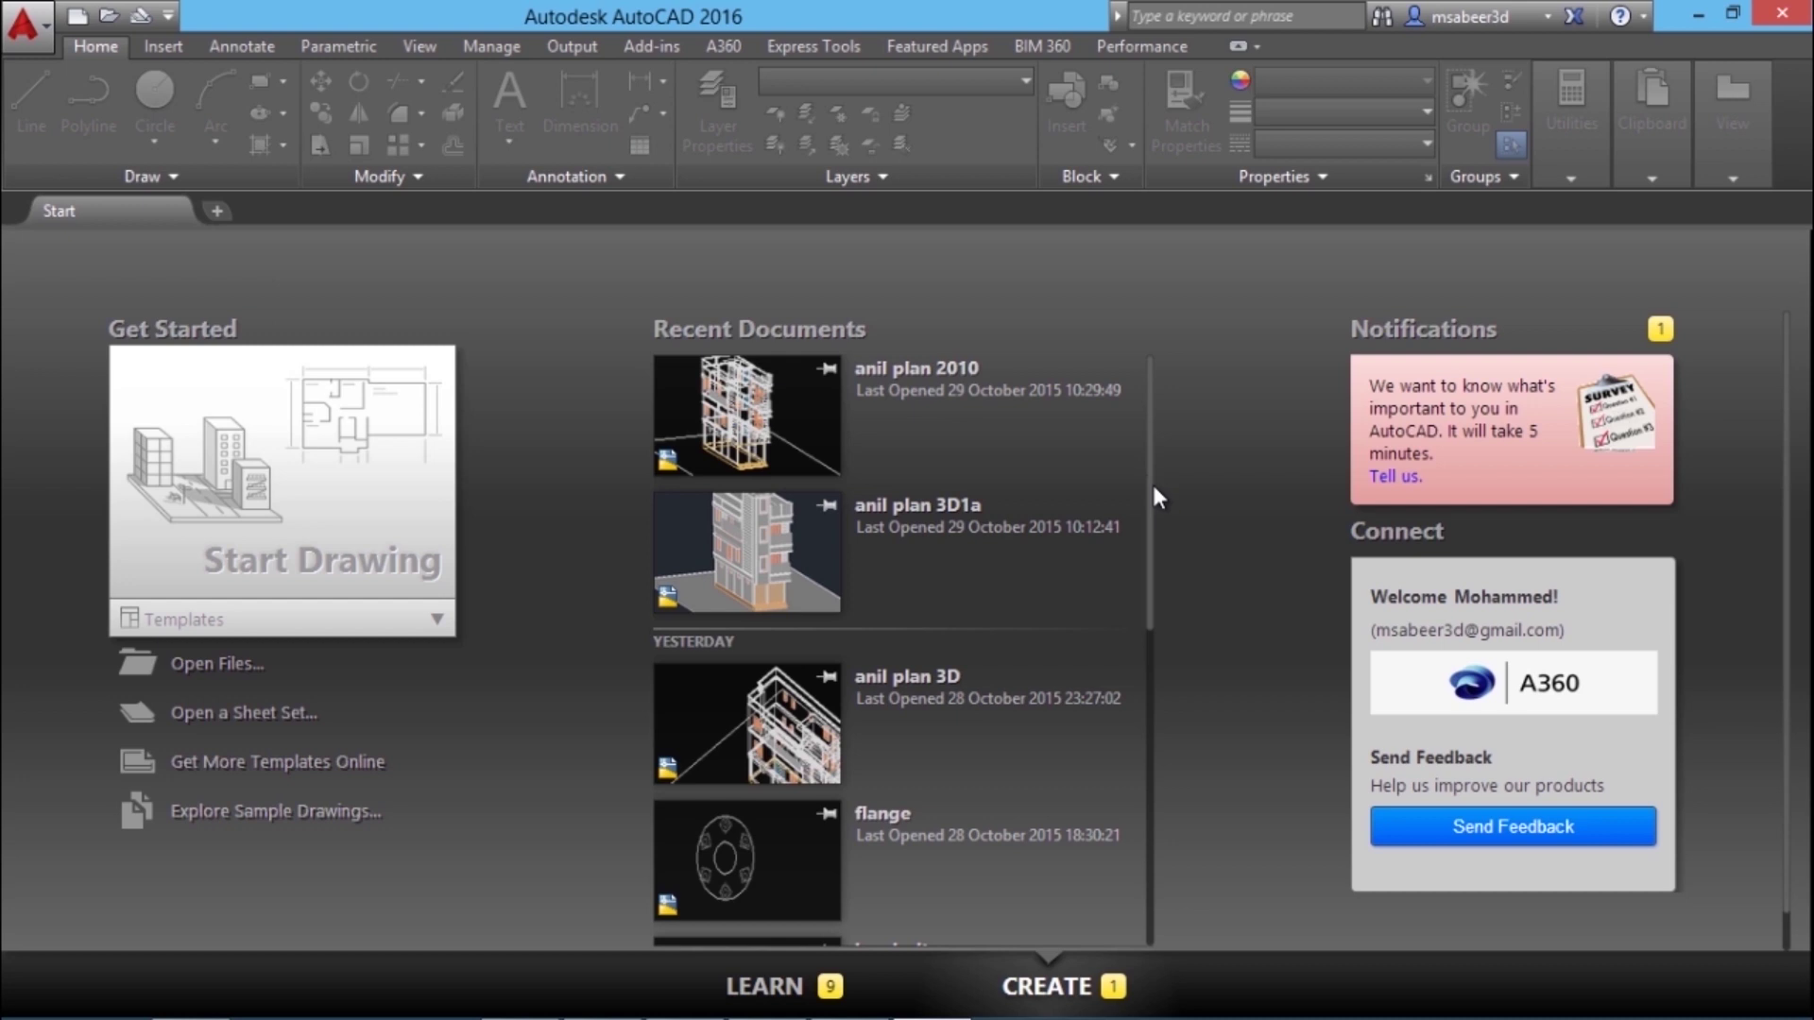
# Browse the Start page's Learn section and template list, then return to Create
pyautogui.scroll(-6, 1089, 595)
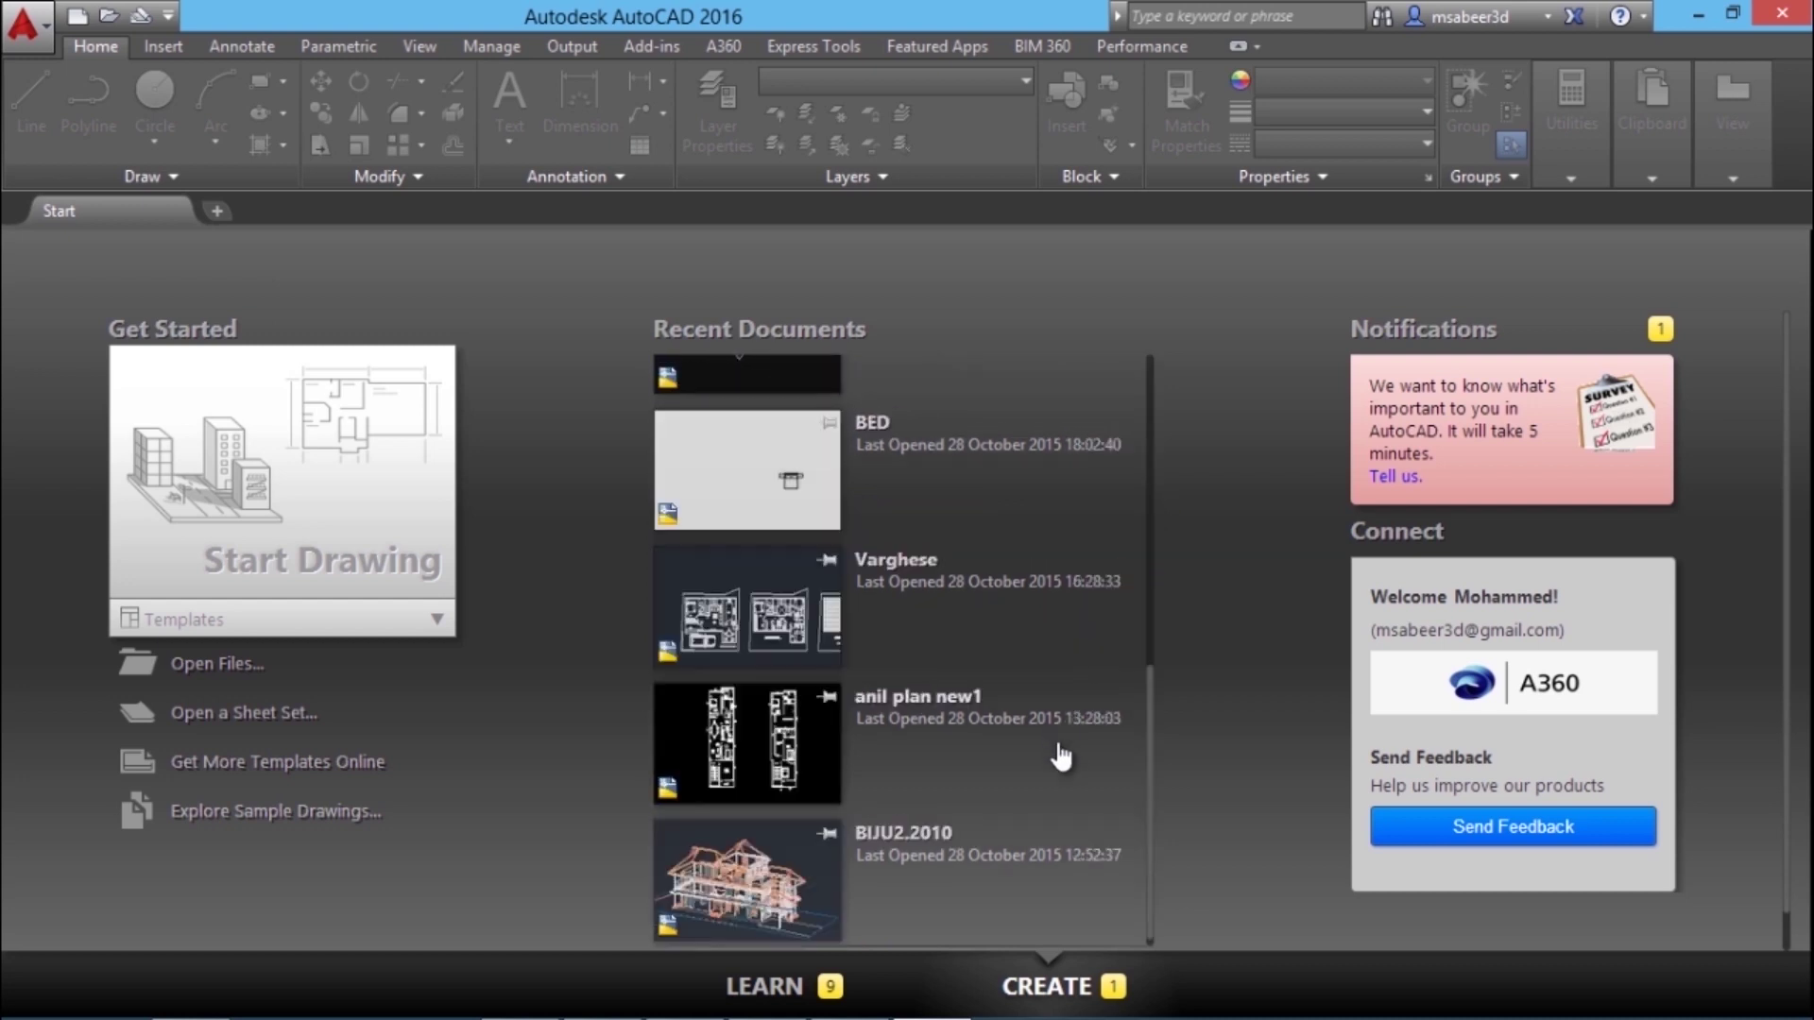
pyautogui.scroll(6, 1061, 755)
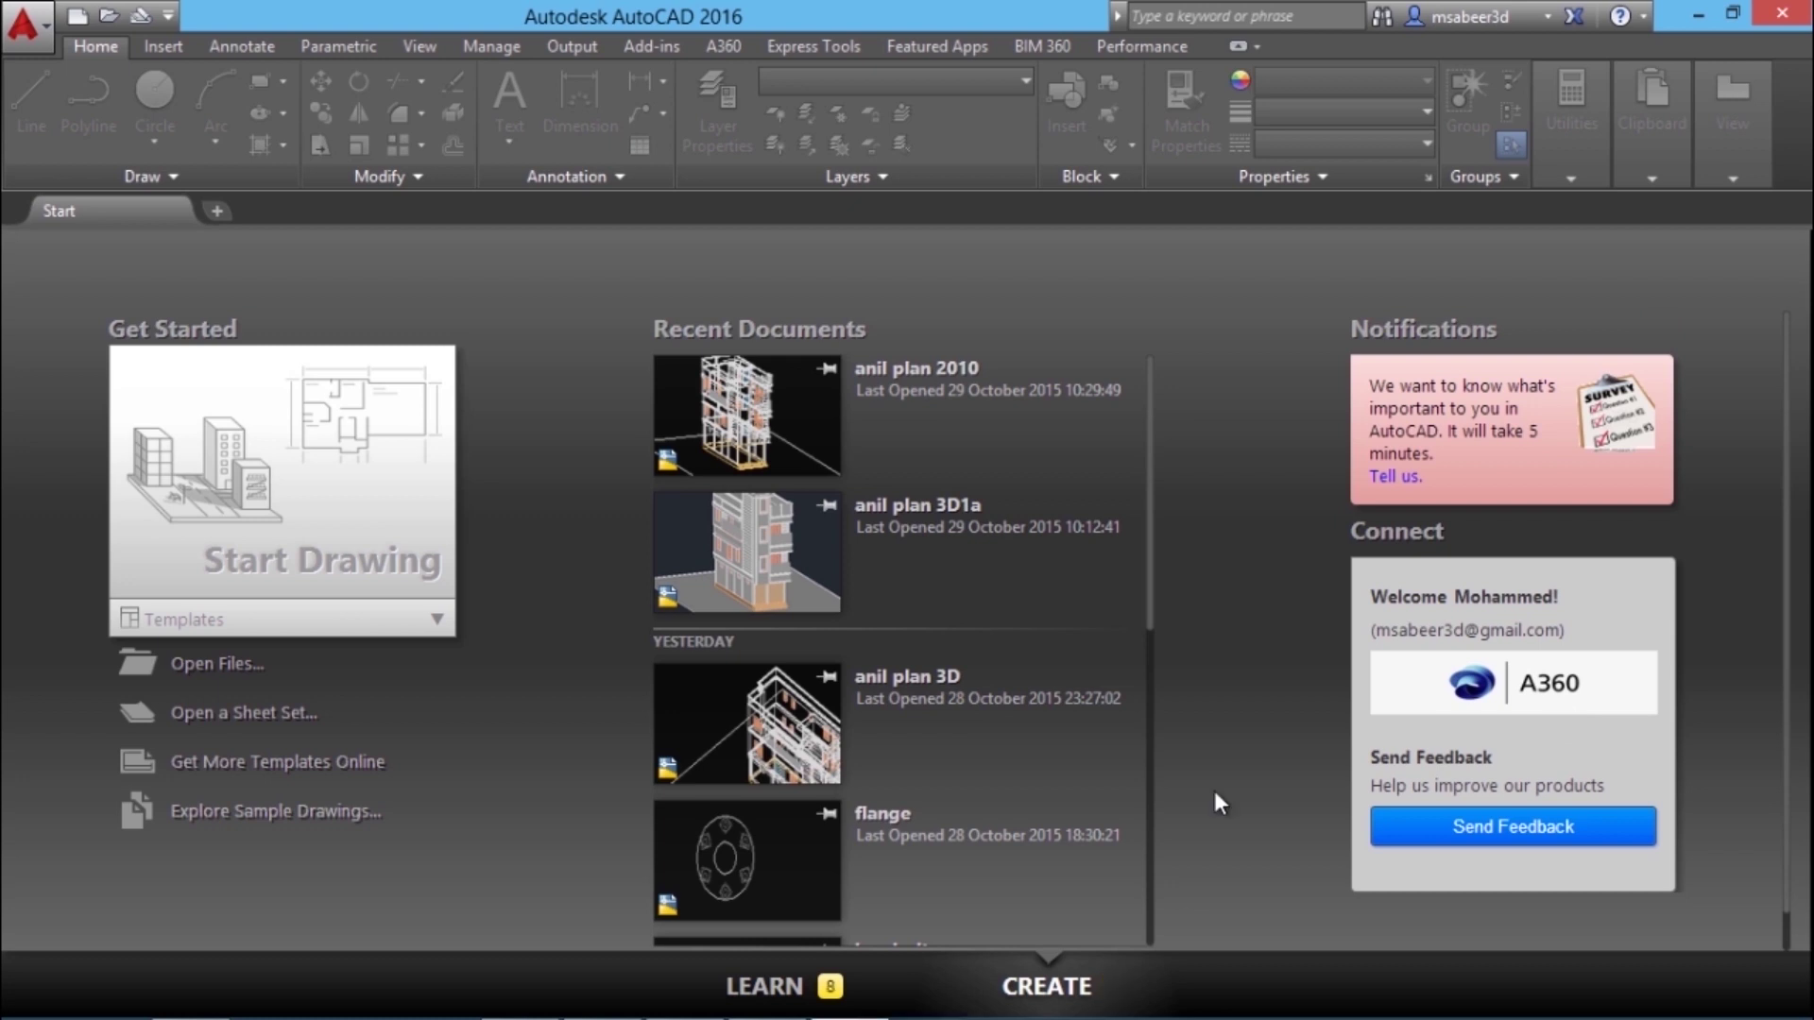
pyautogui.click(767, 987)
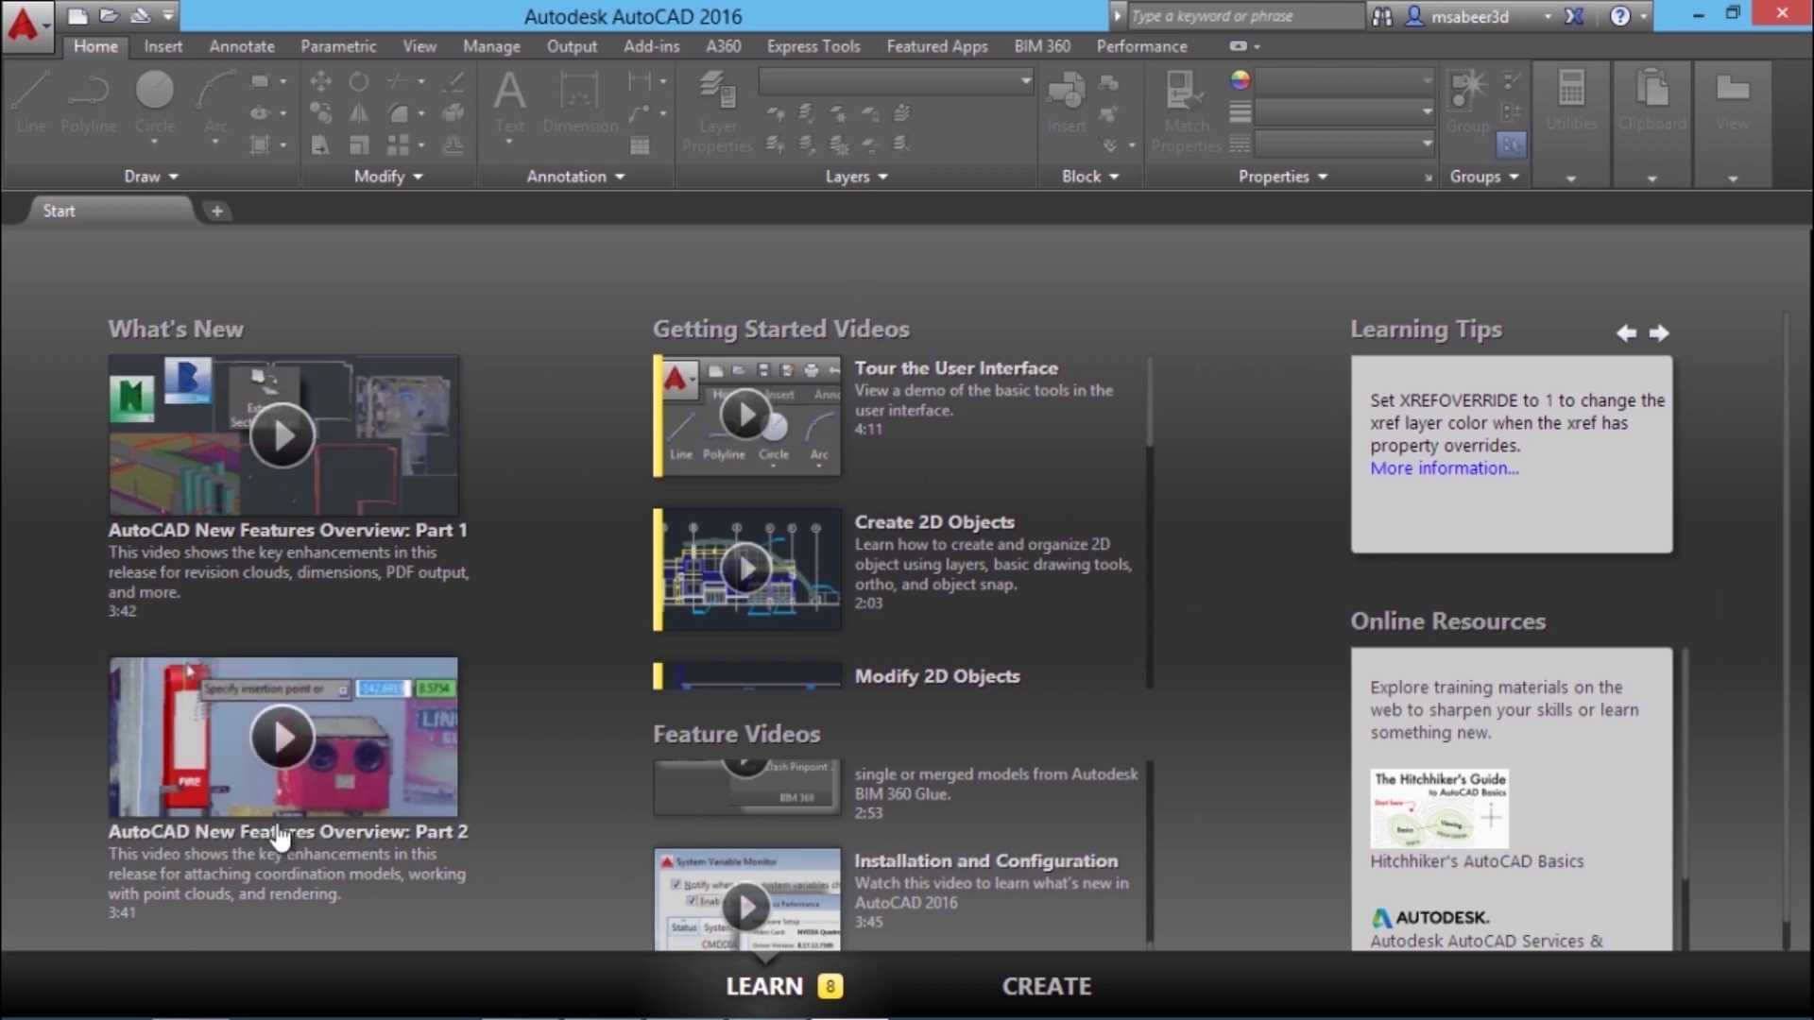
pyautogui.click(1039, 992)
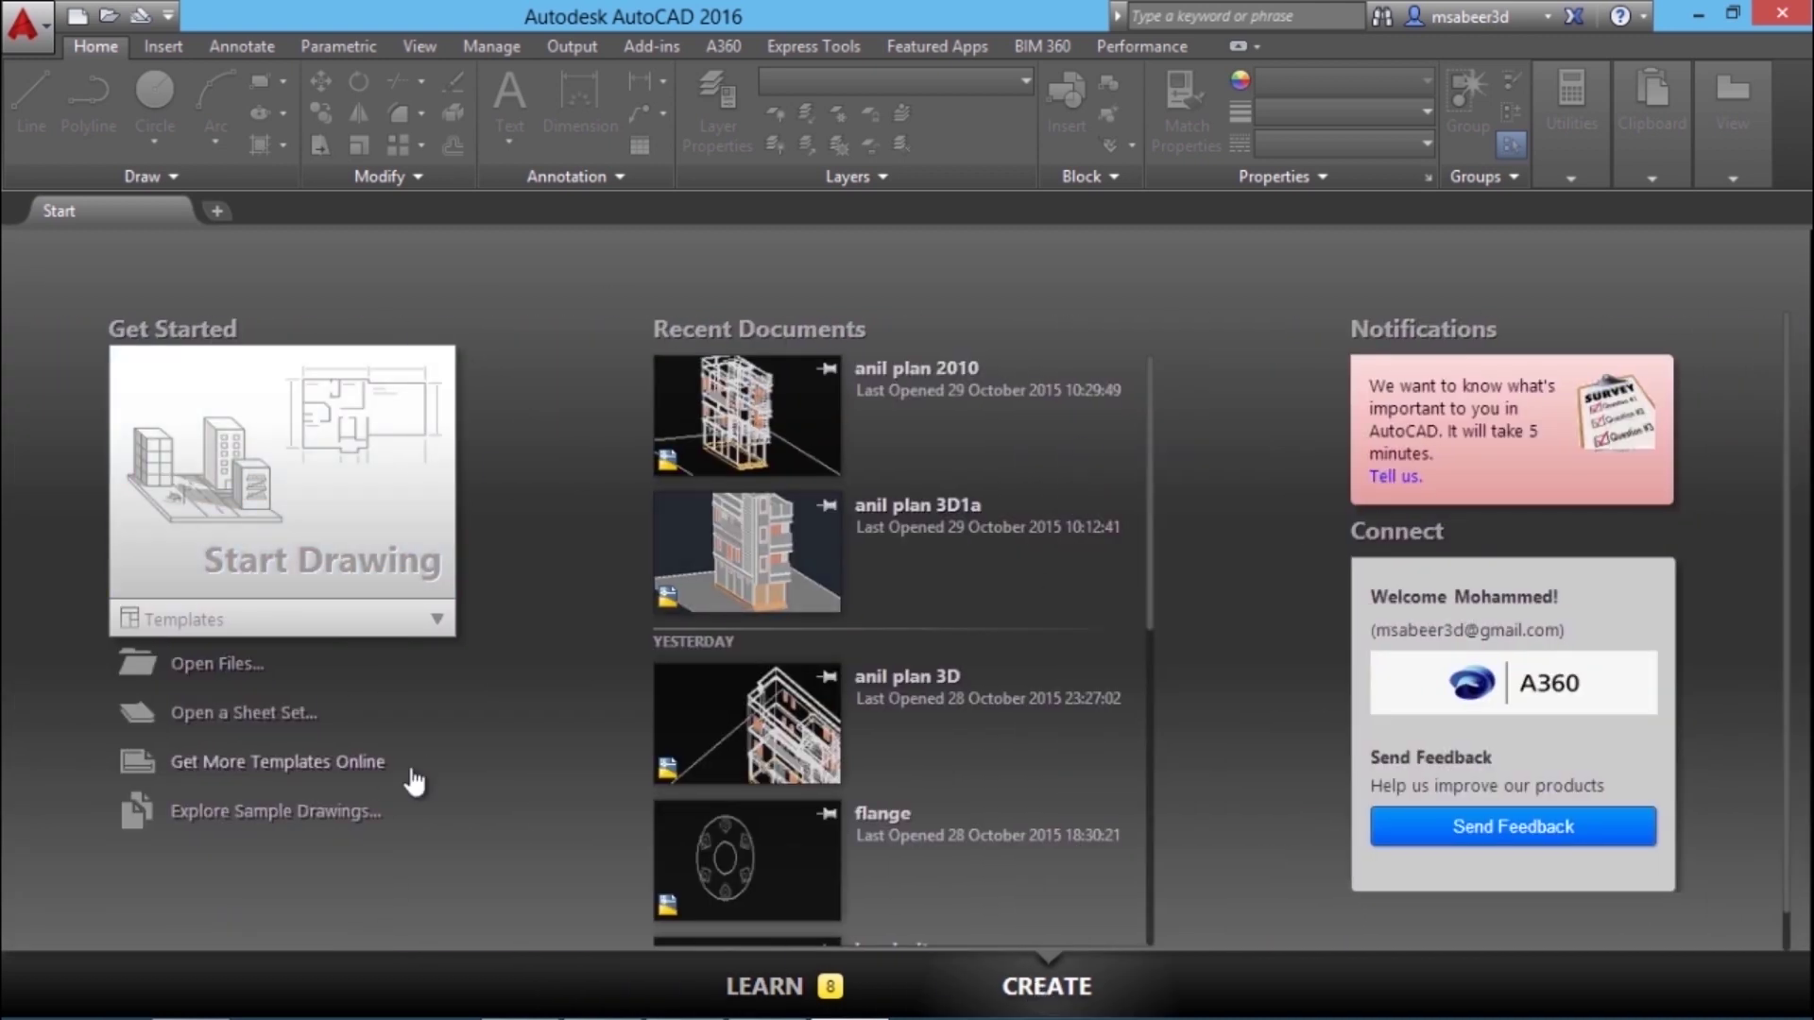
pyautogui.click(420, 631)
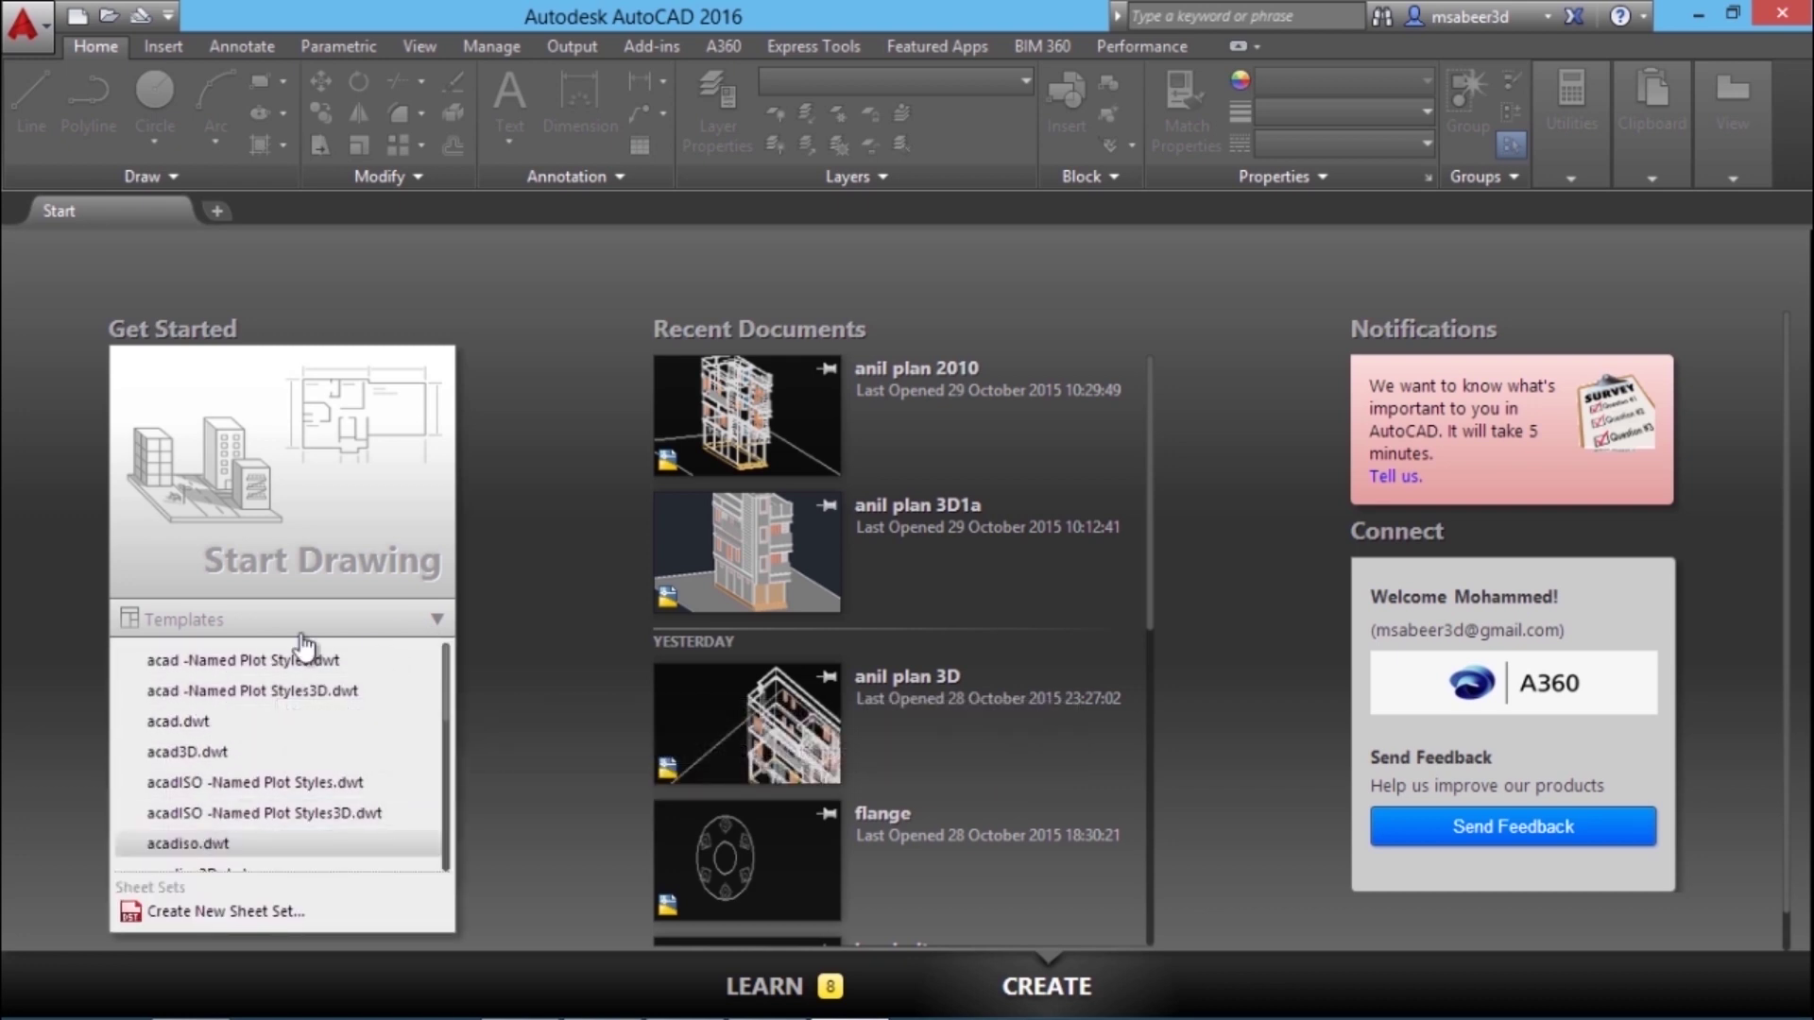
pyautogui.click(417, 628)
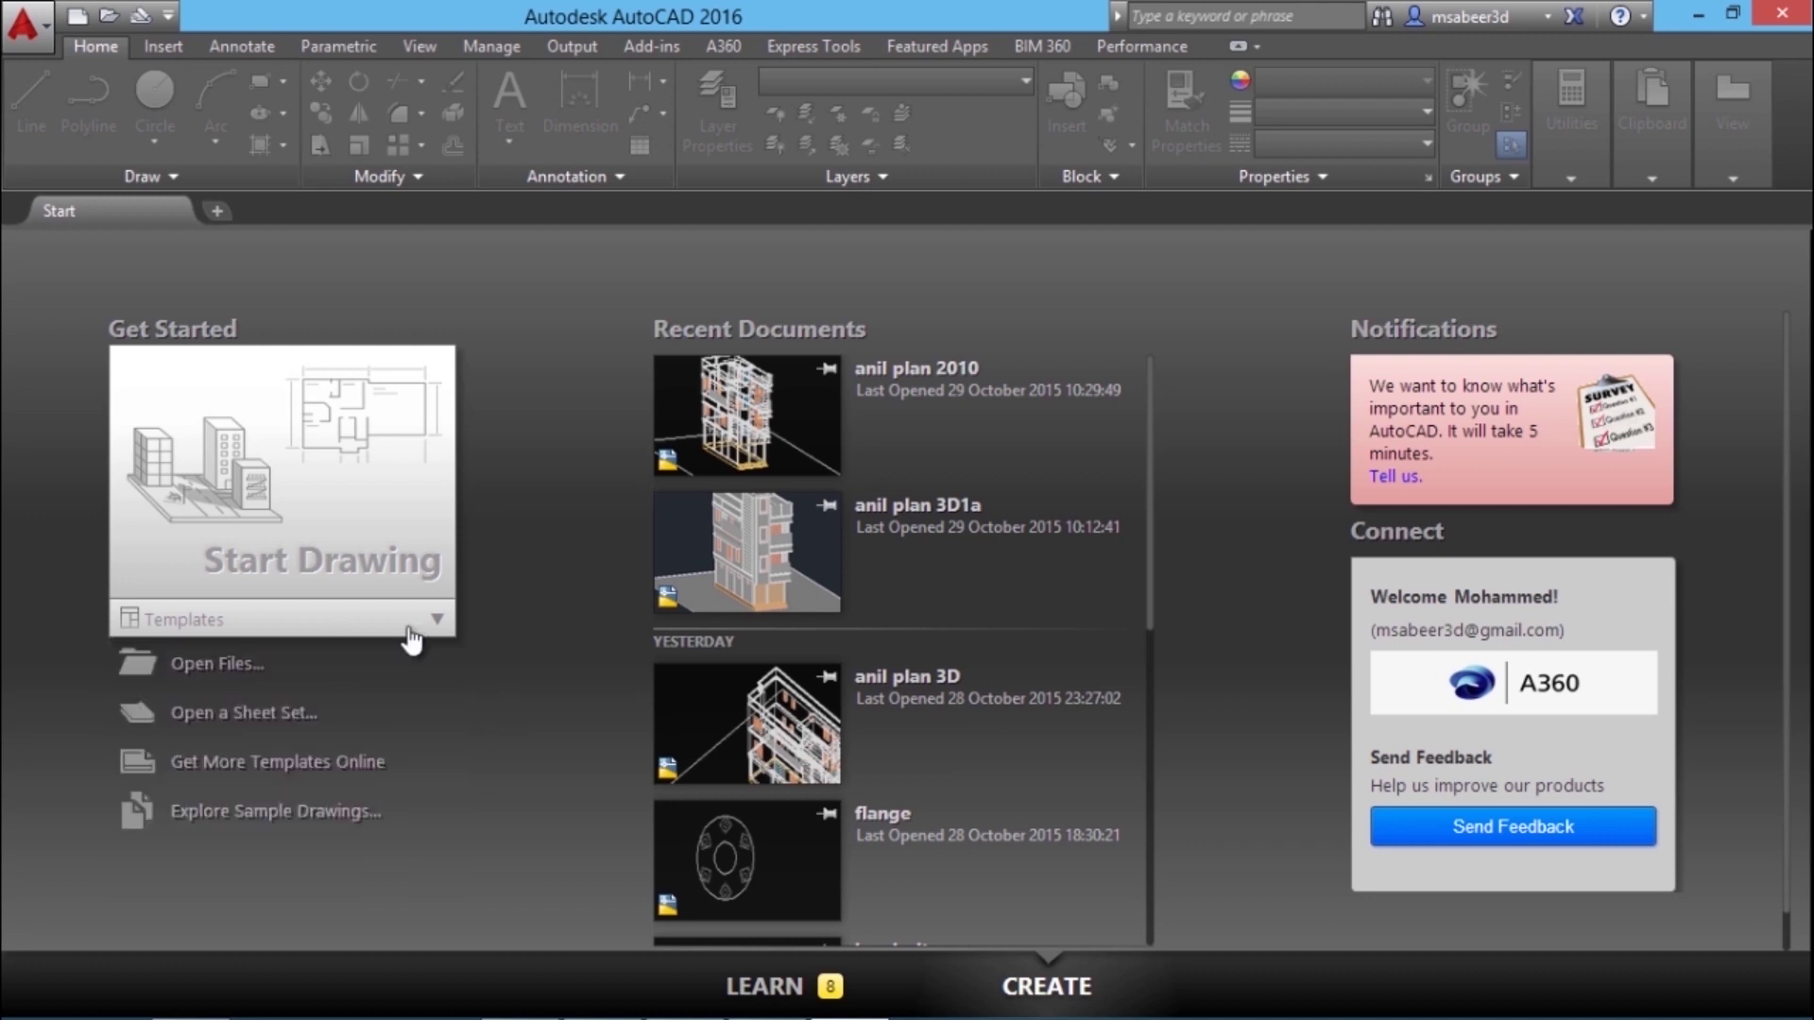
# Start blank Drawing5 and view the application menu's New, Open, Save As, Export, Publish, Print and Drawing Utilities
pyautogui.click(357, 555)
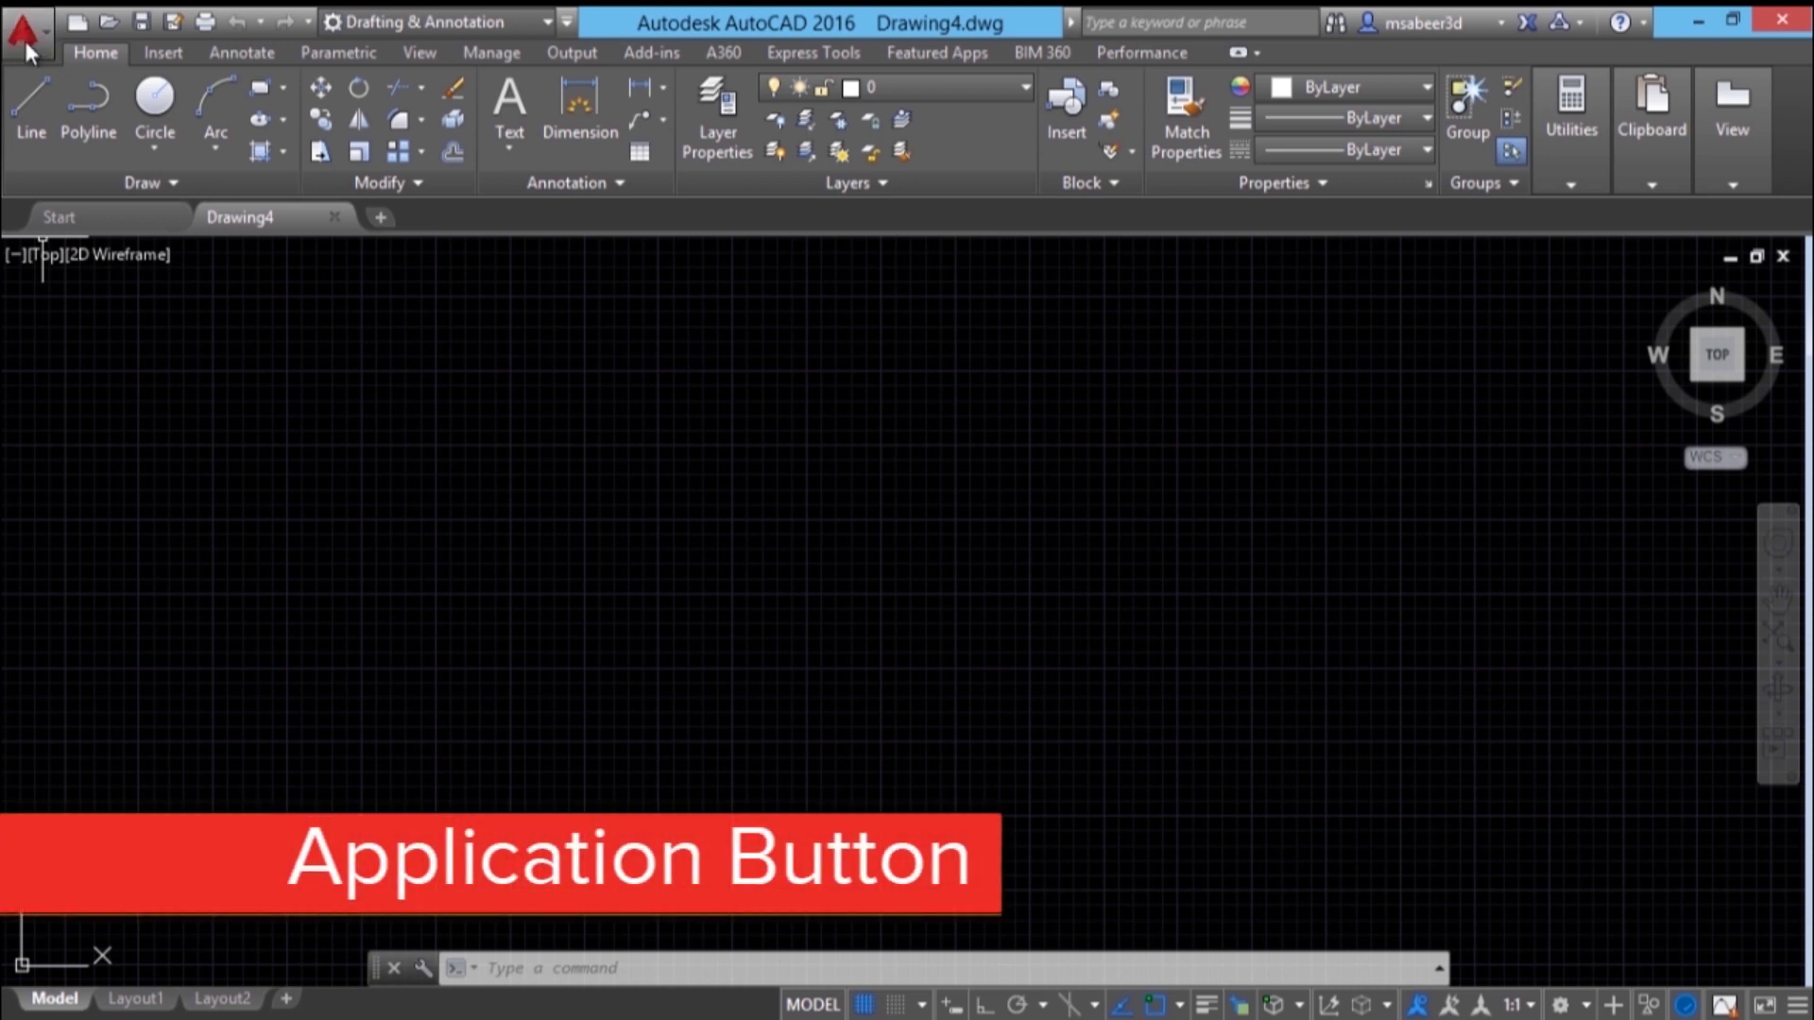
pyautogui.click(24, 37)
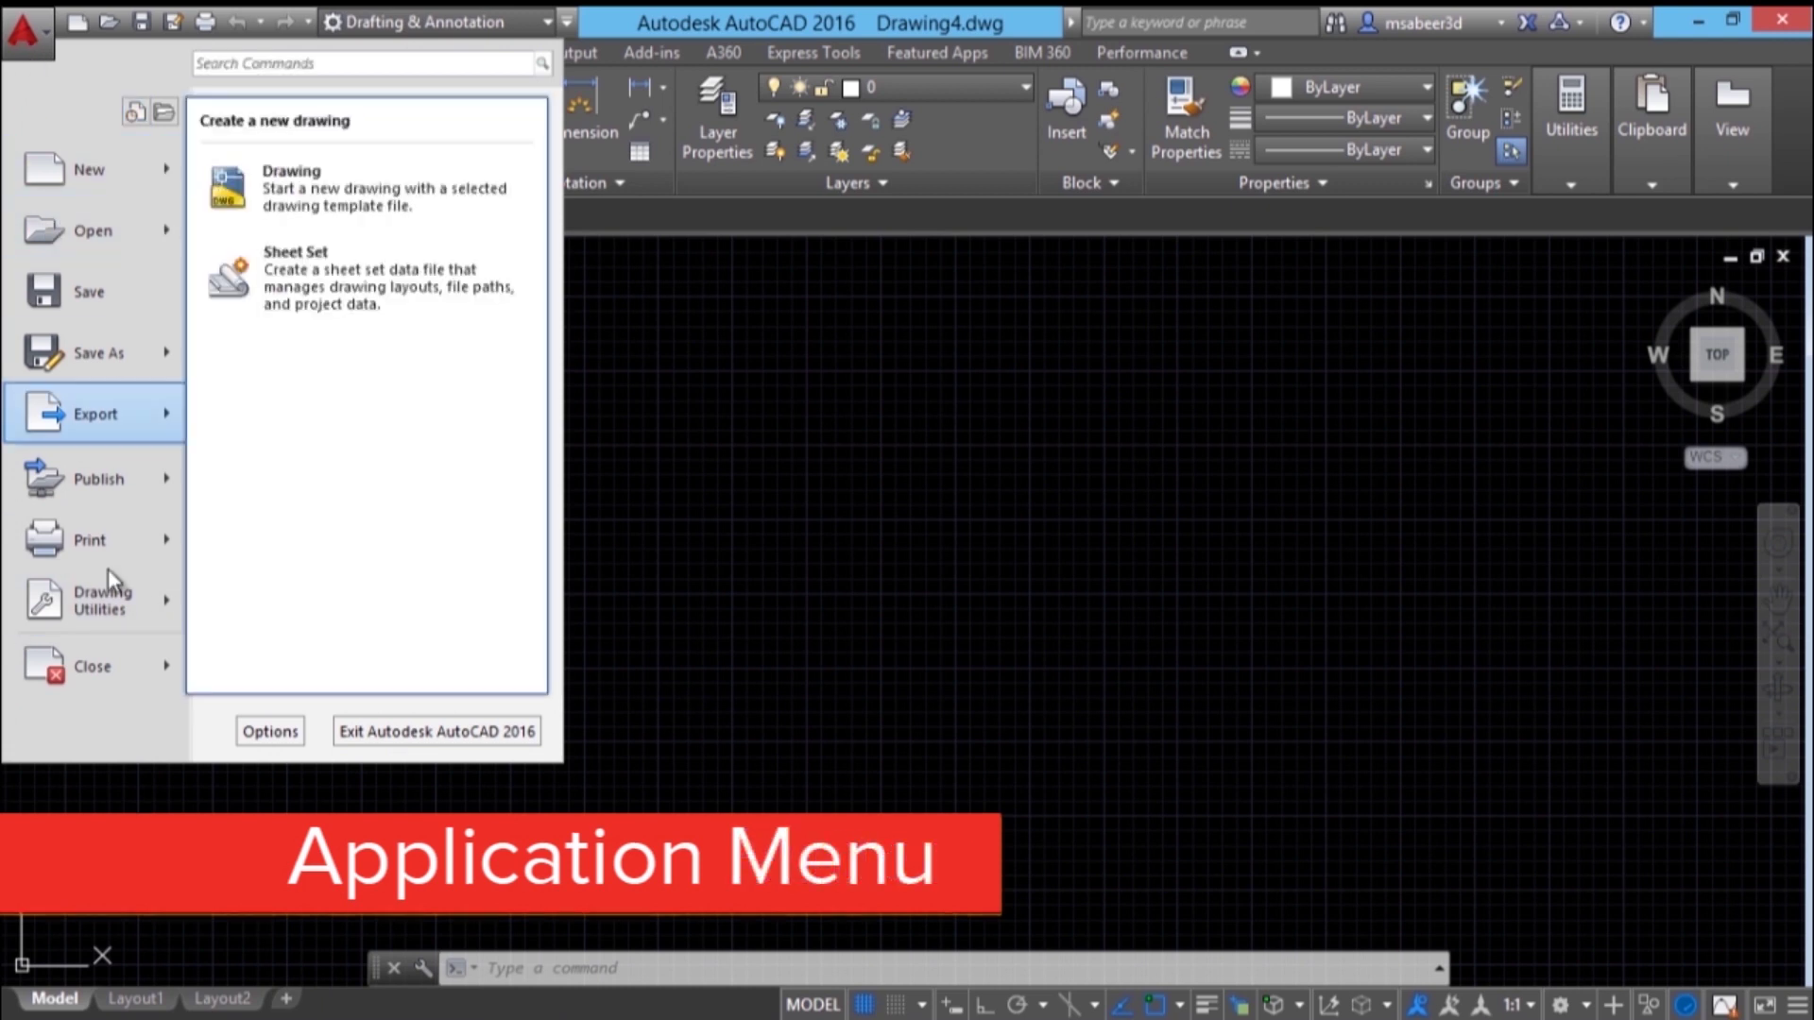
pyautogui.moveTo(125, 168)
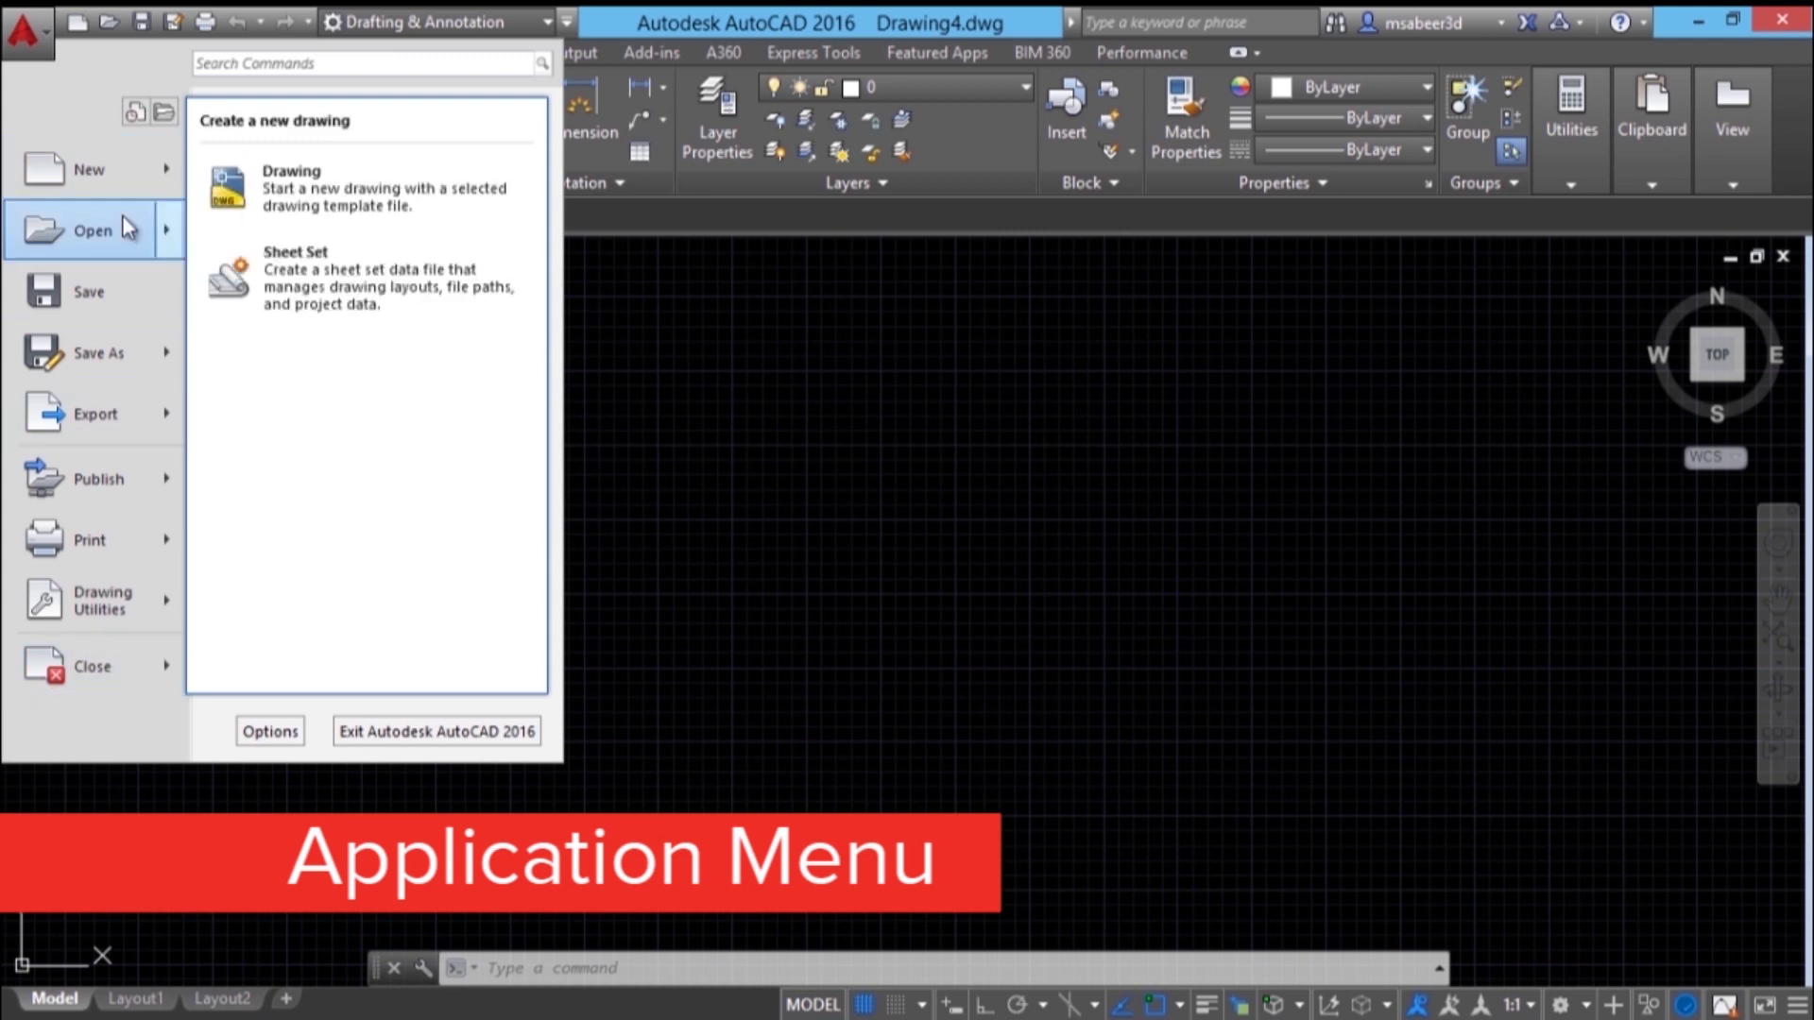
pyautogui.moveTo(123, 220)
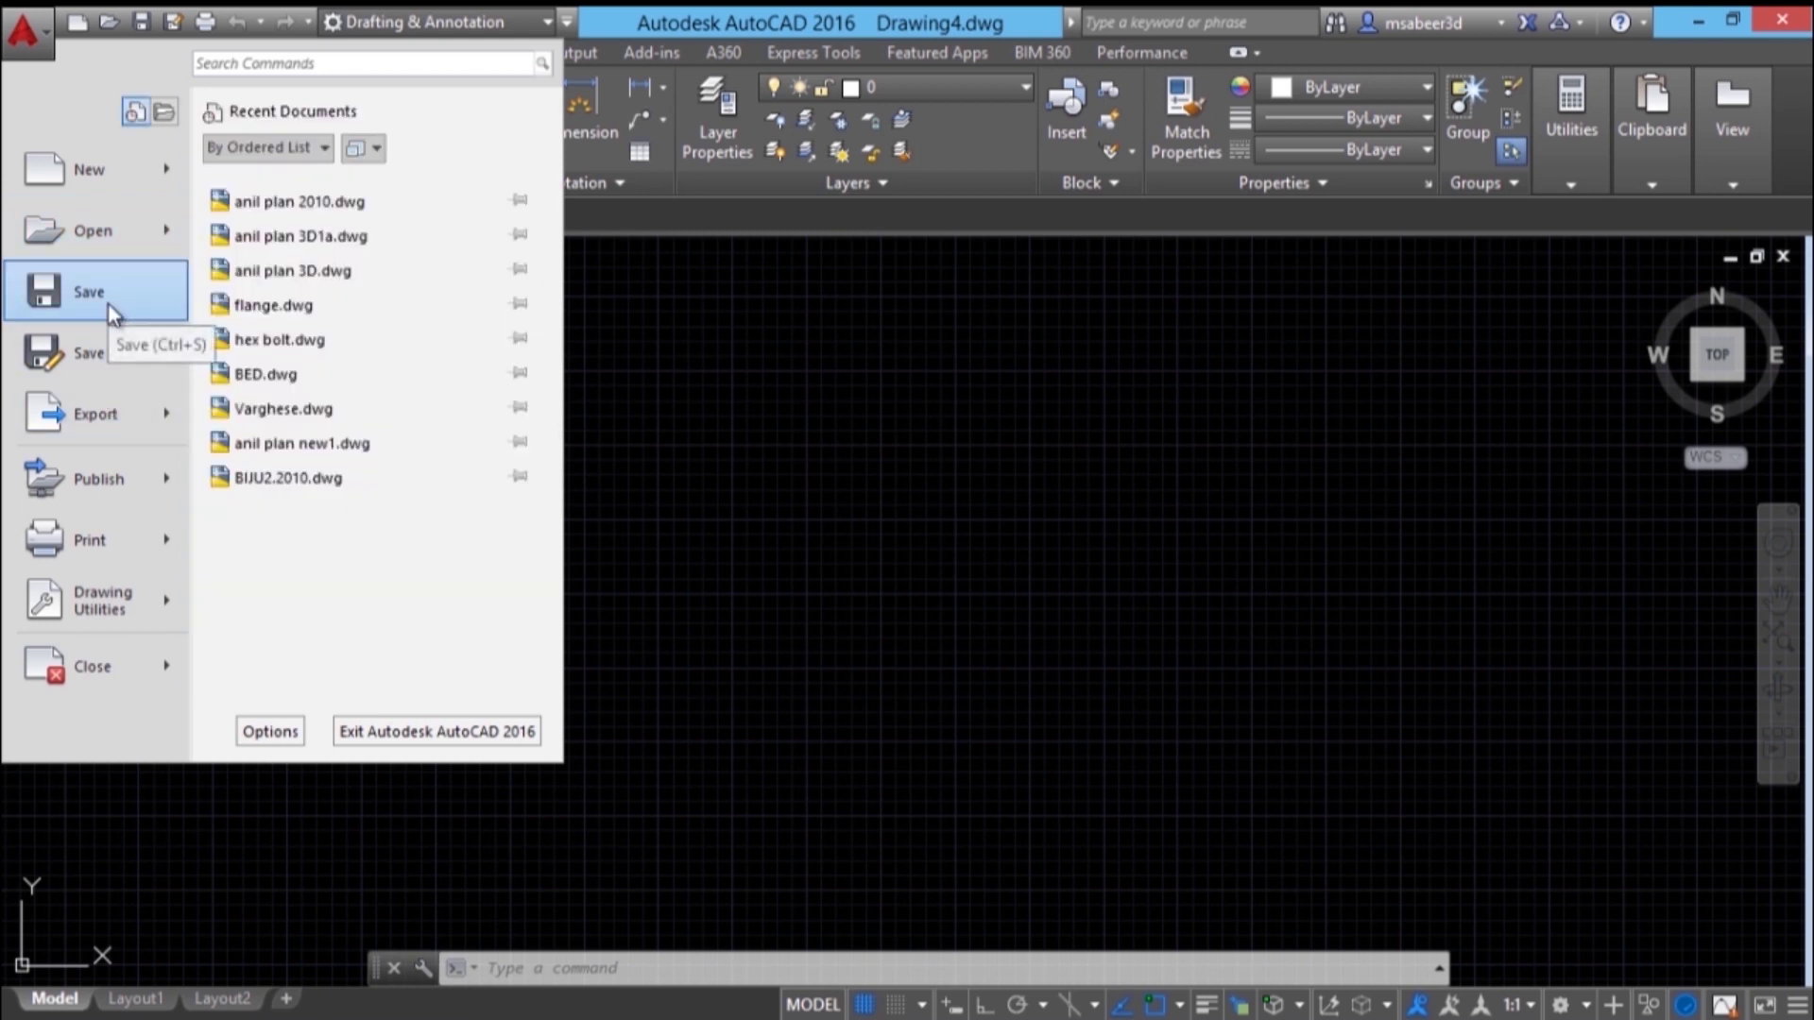
pyautogui.moveTo(107, 346)
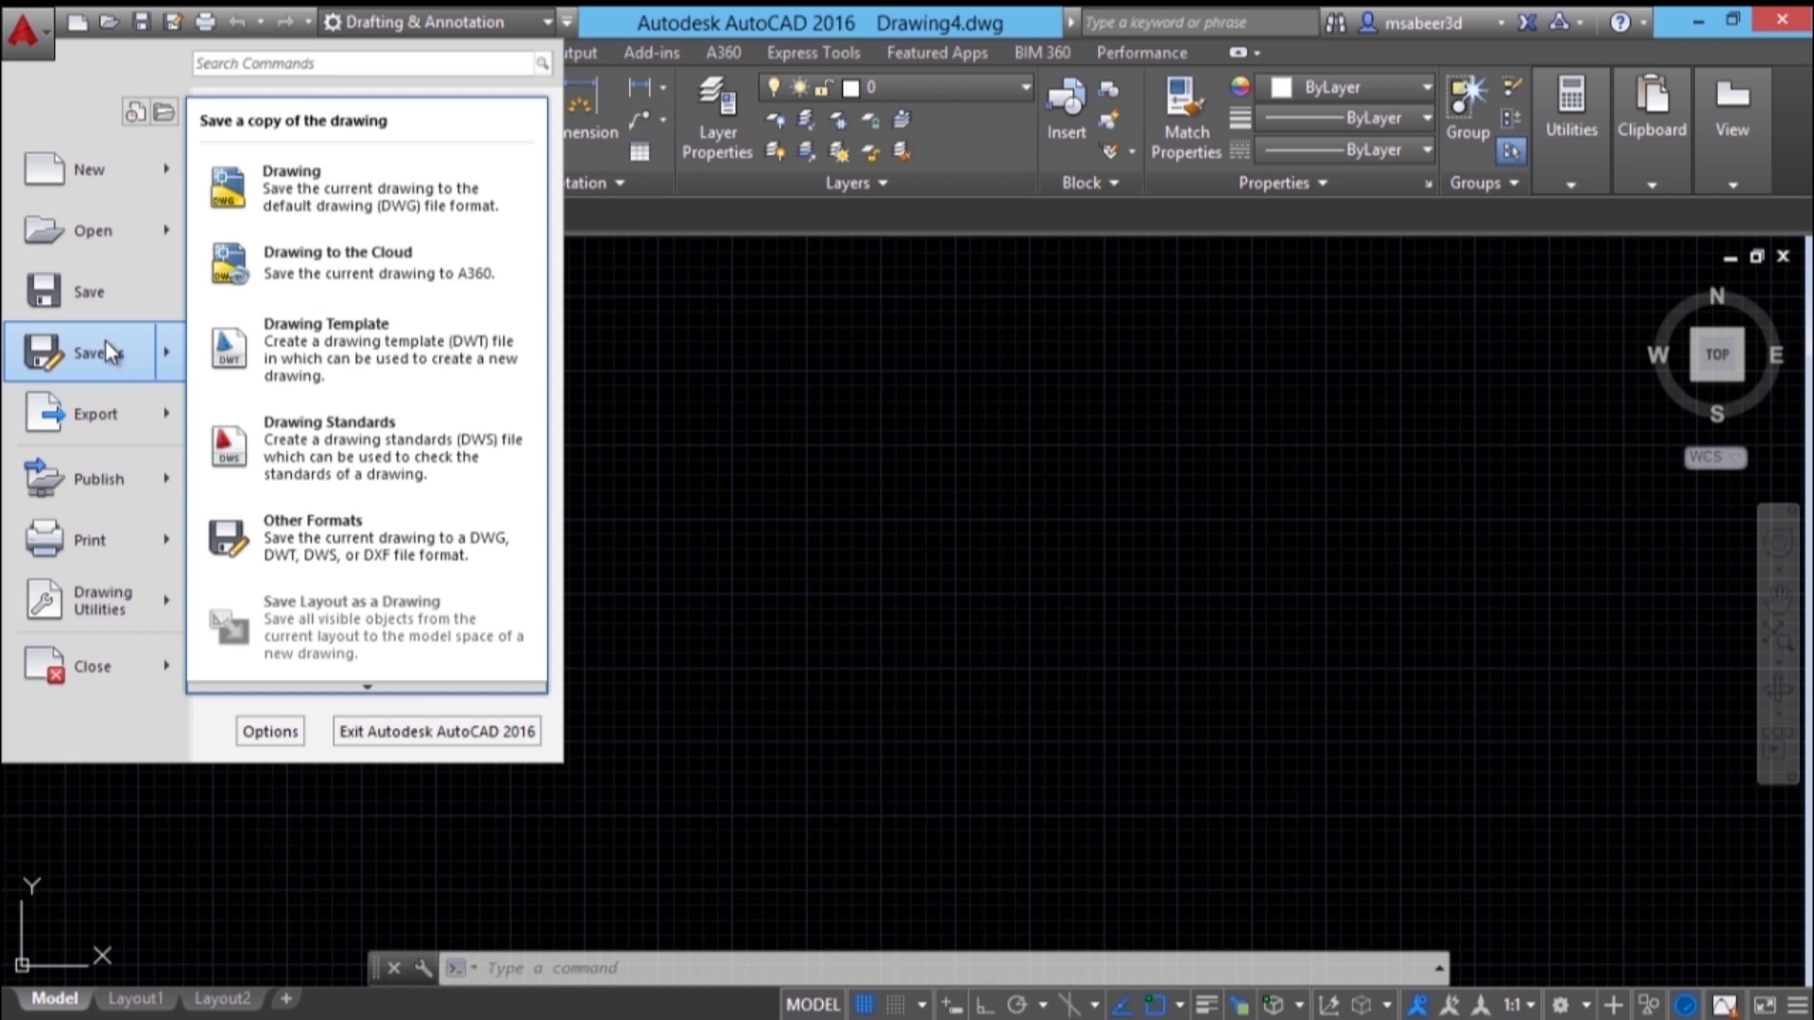
pyautogui.moveTo(104, 417)
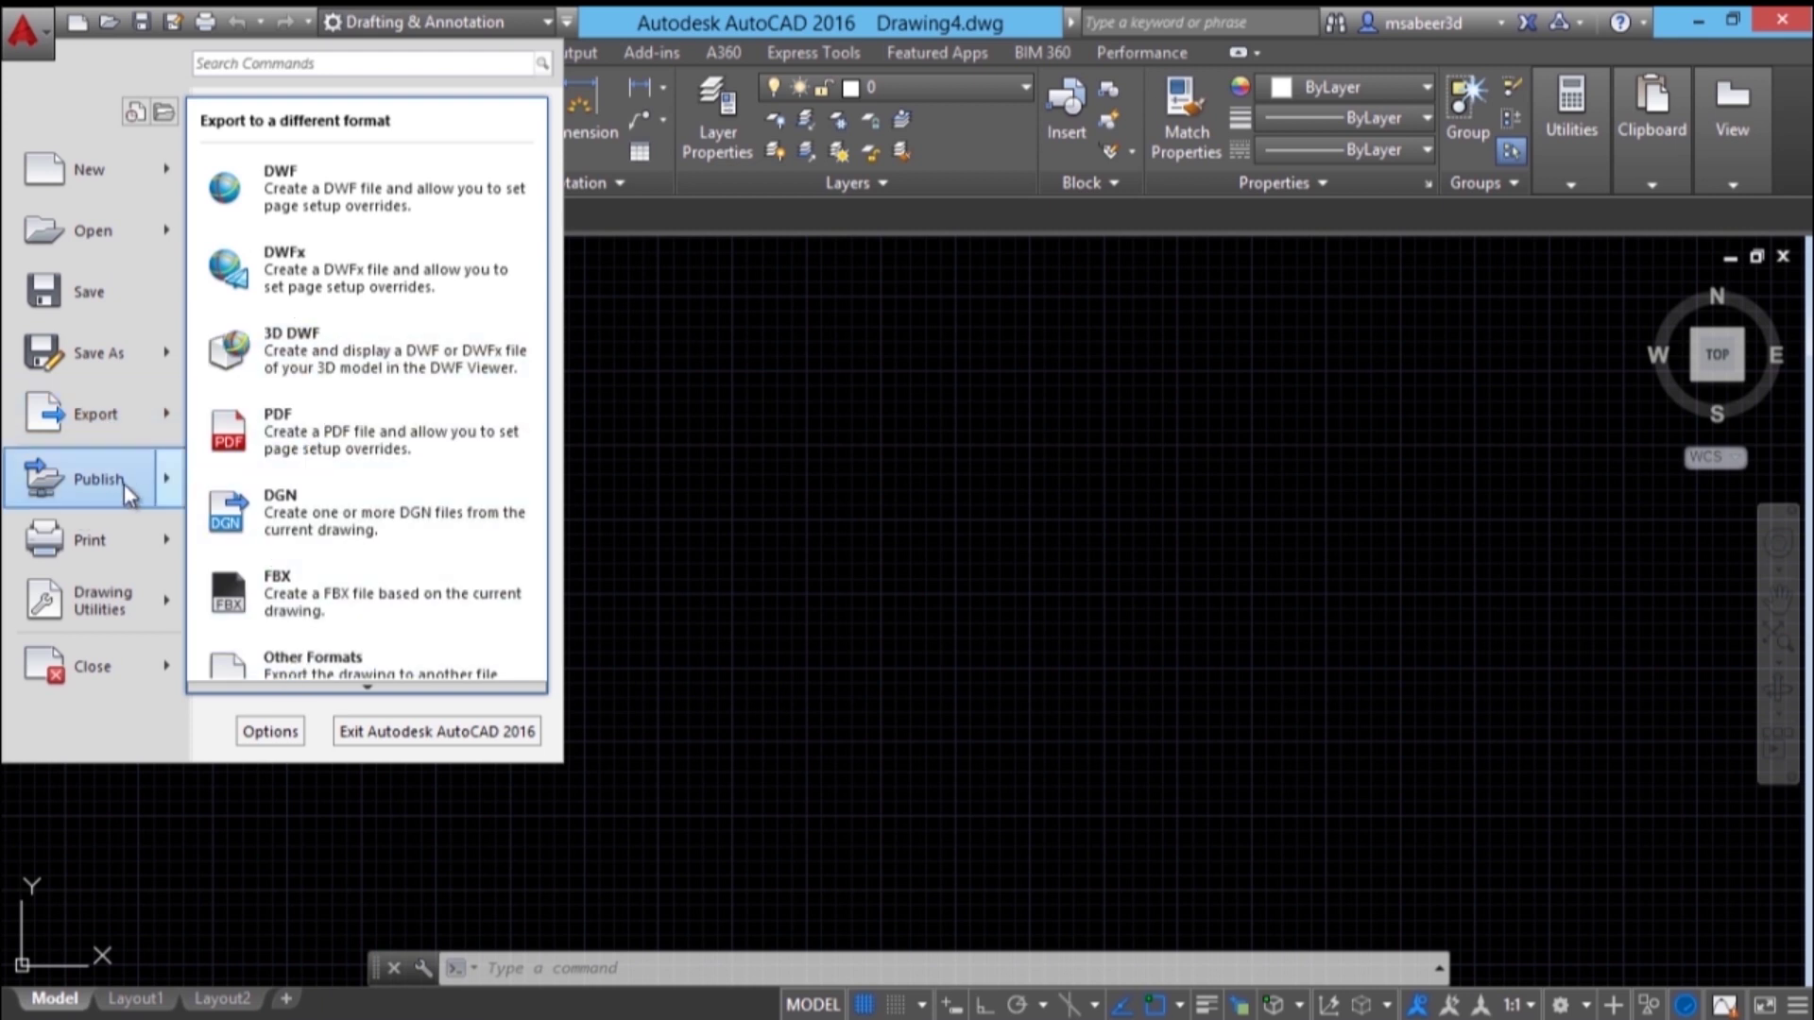
pyautogui.moveTo(126, 487)
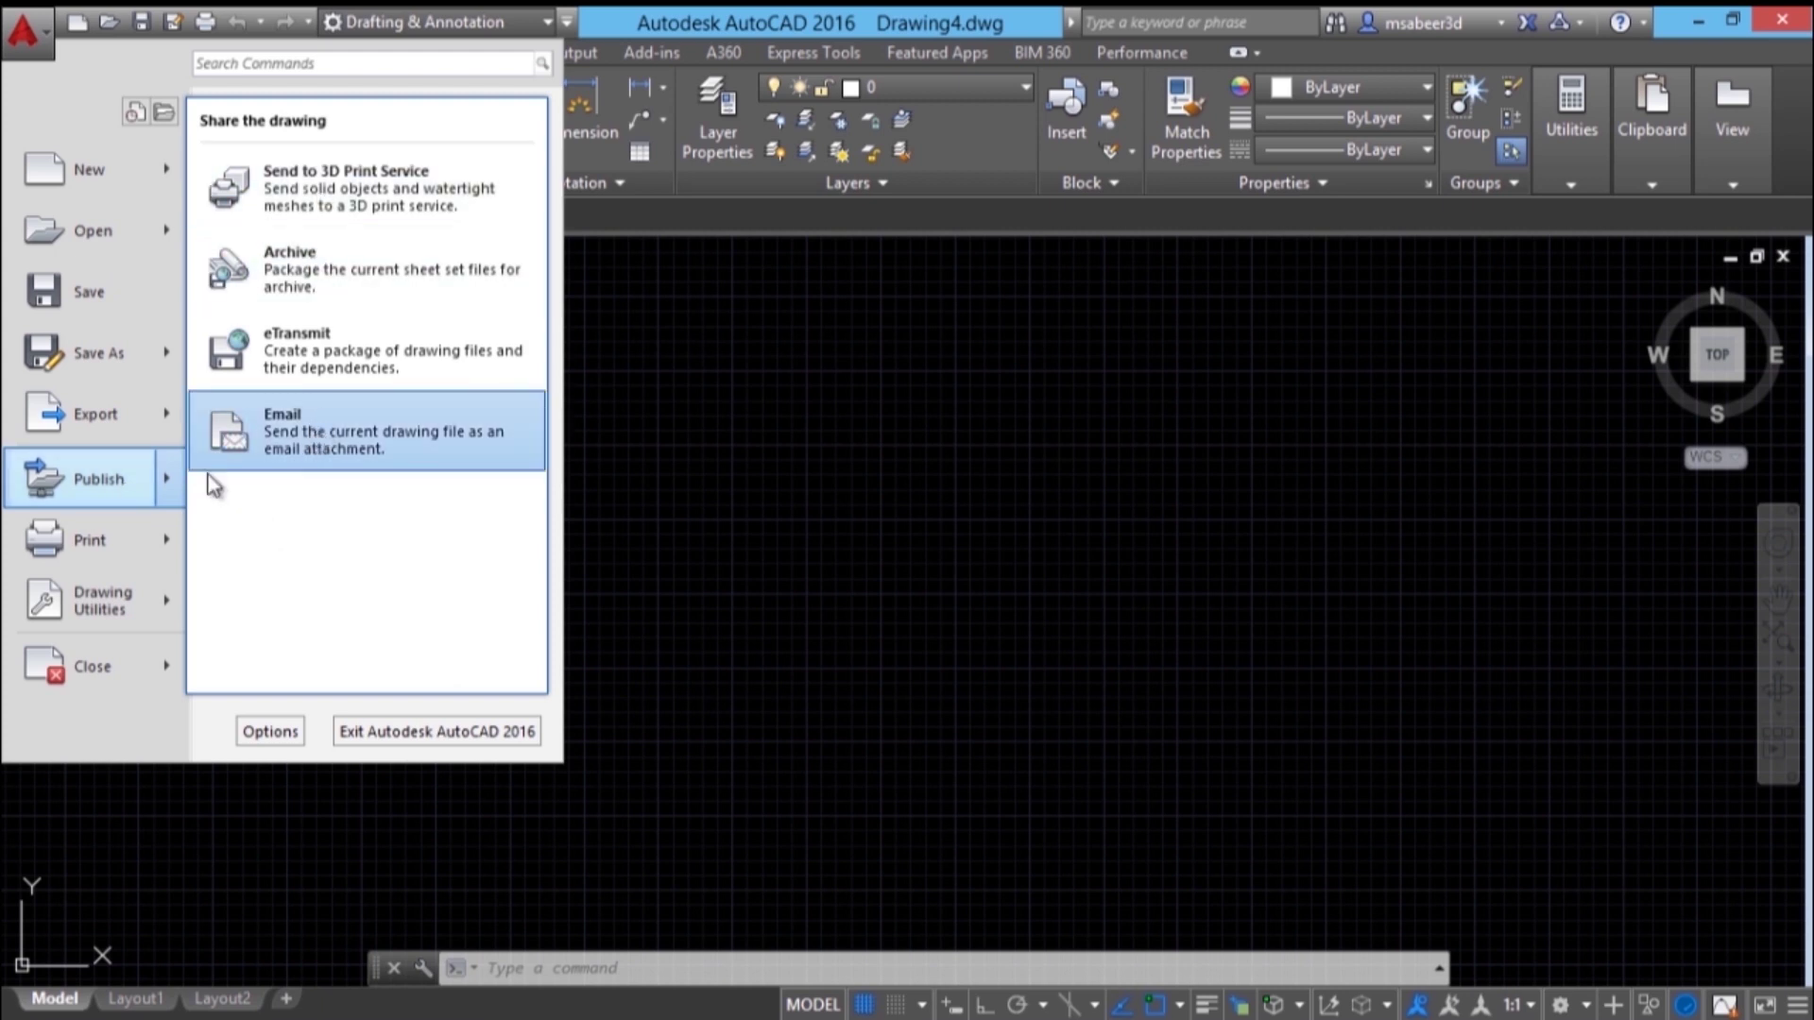
pyautogui.moveTo(159, 554)
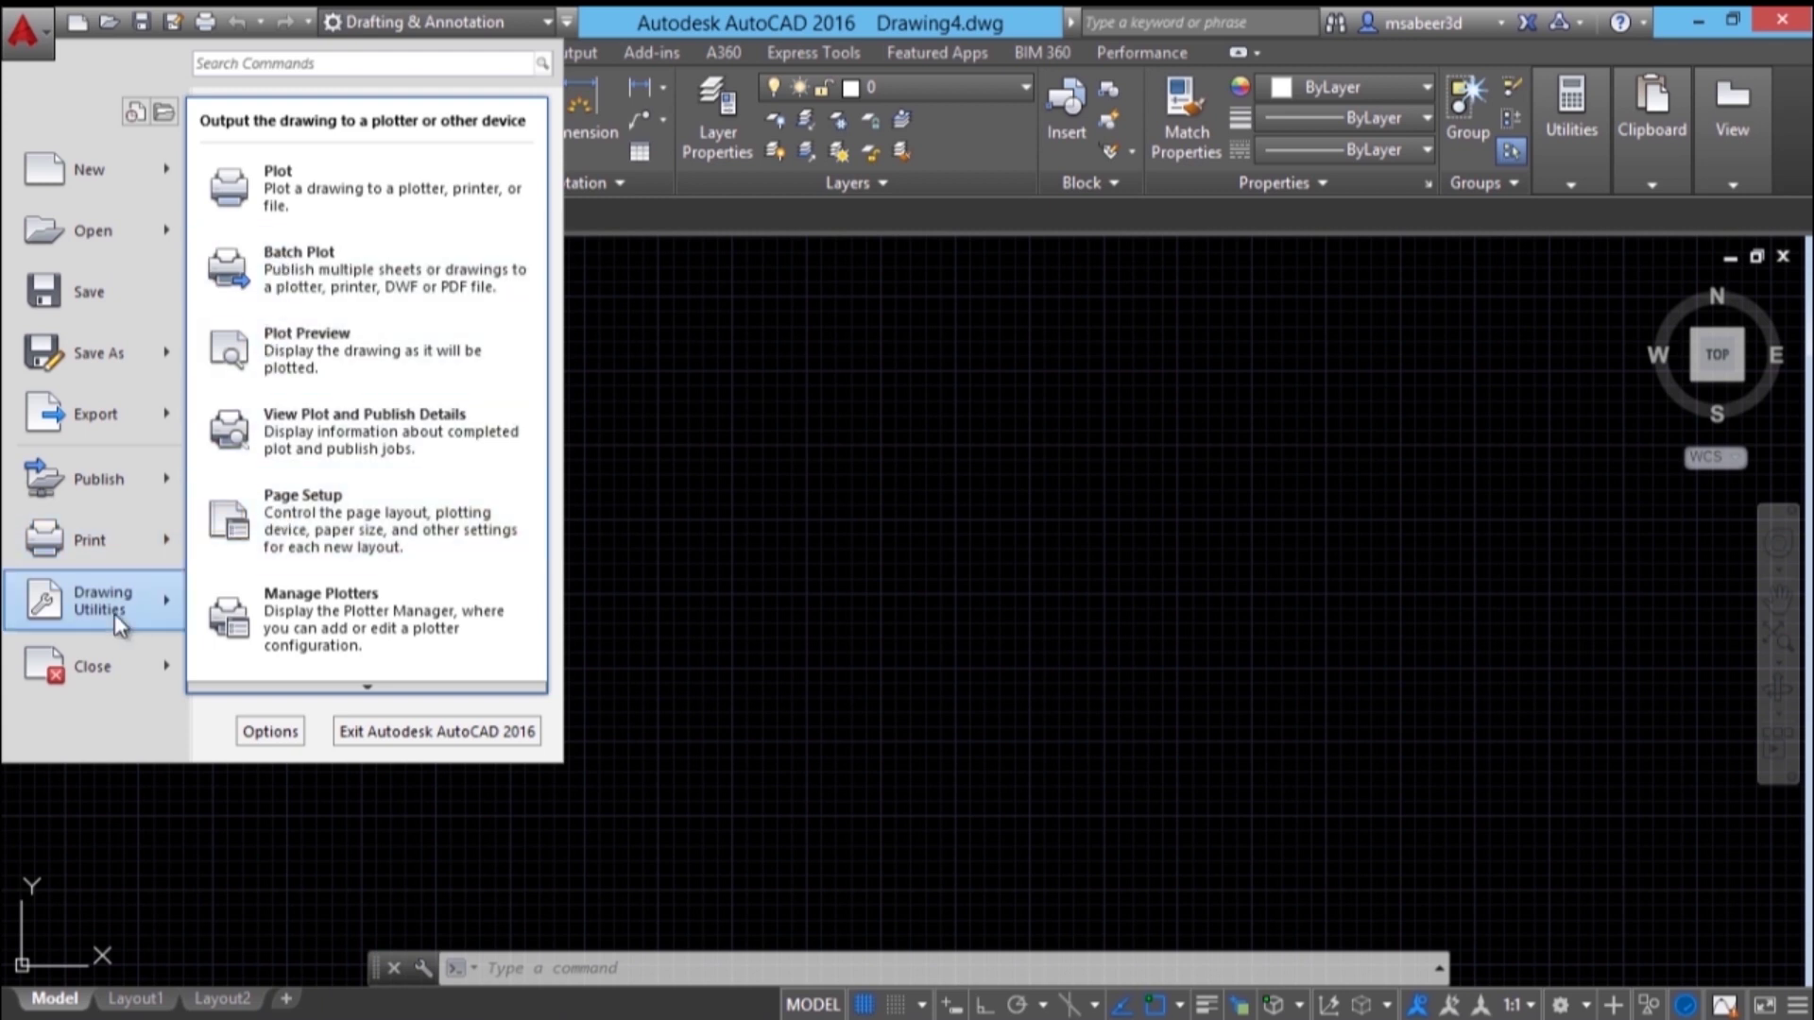
pyautogui.moveTo(115, 614)
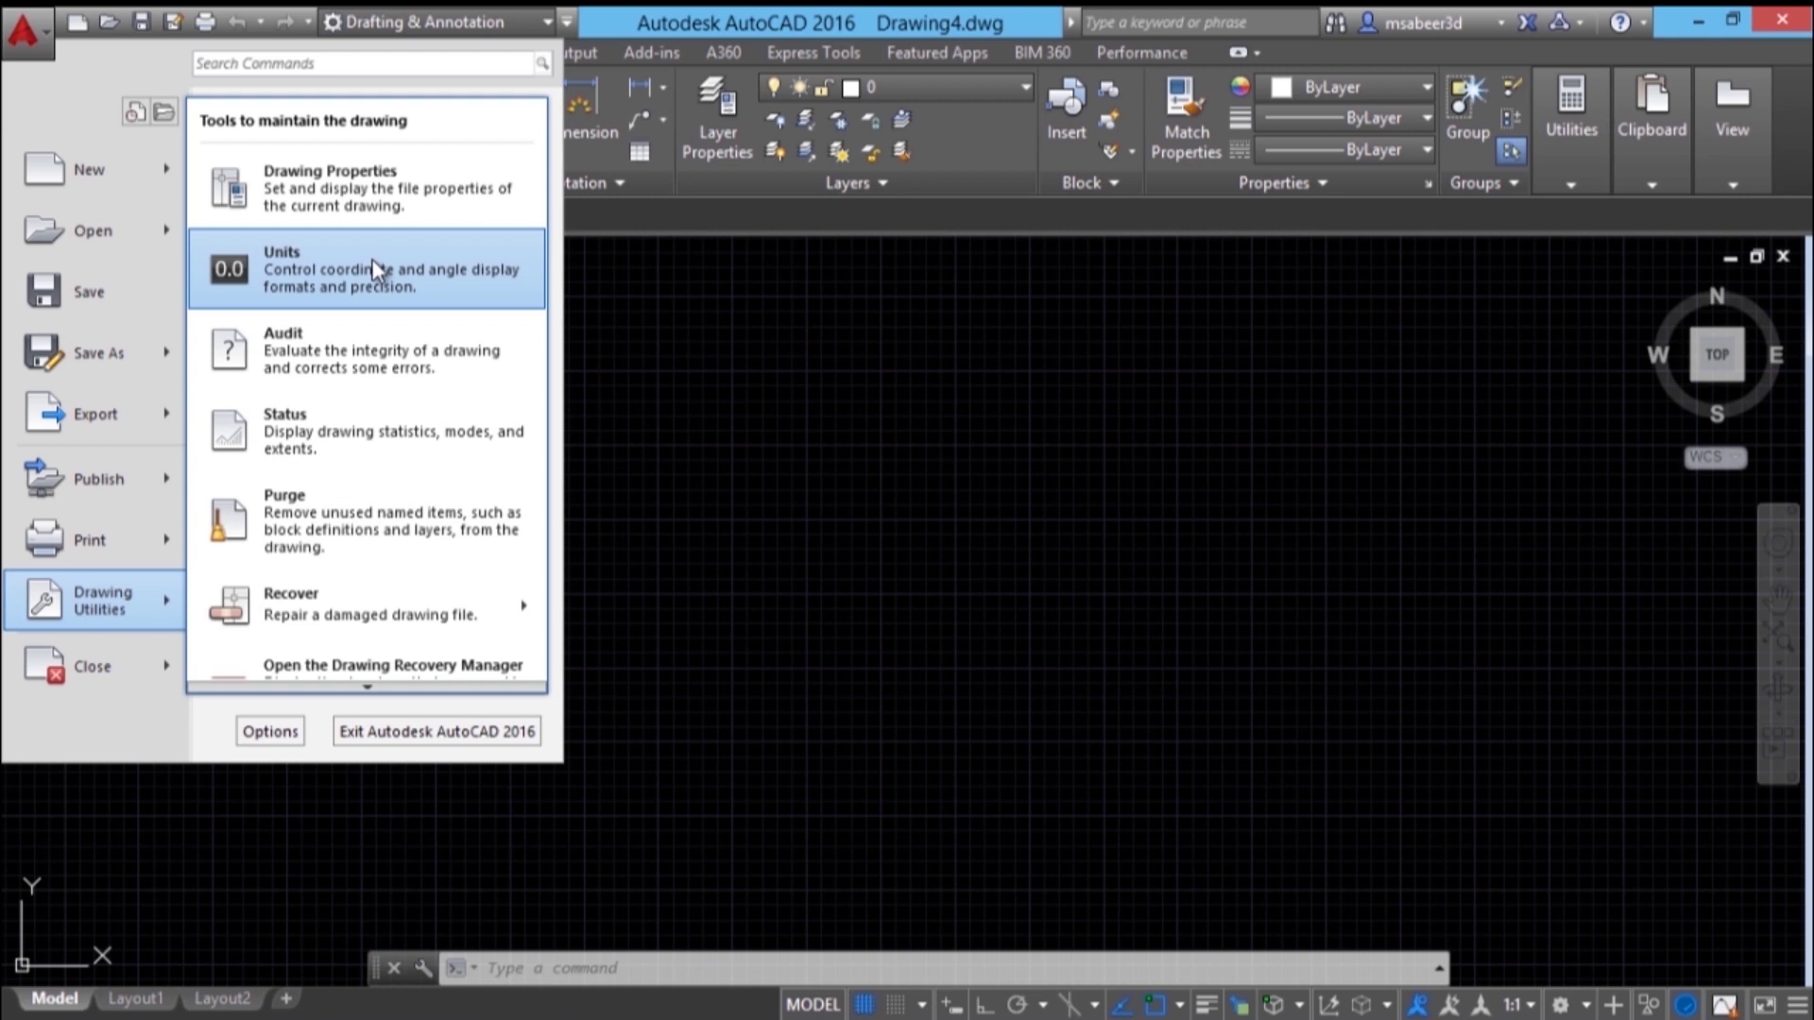
pyautogui.moveTo(353, 606)
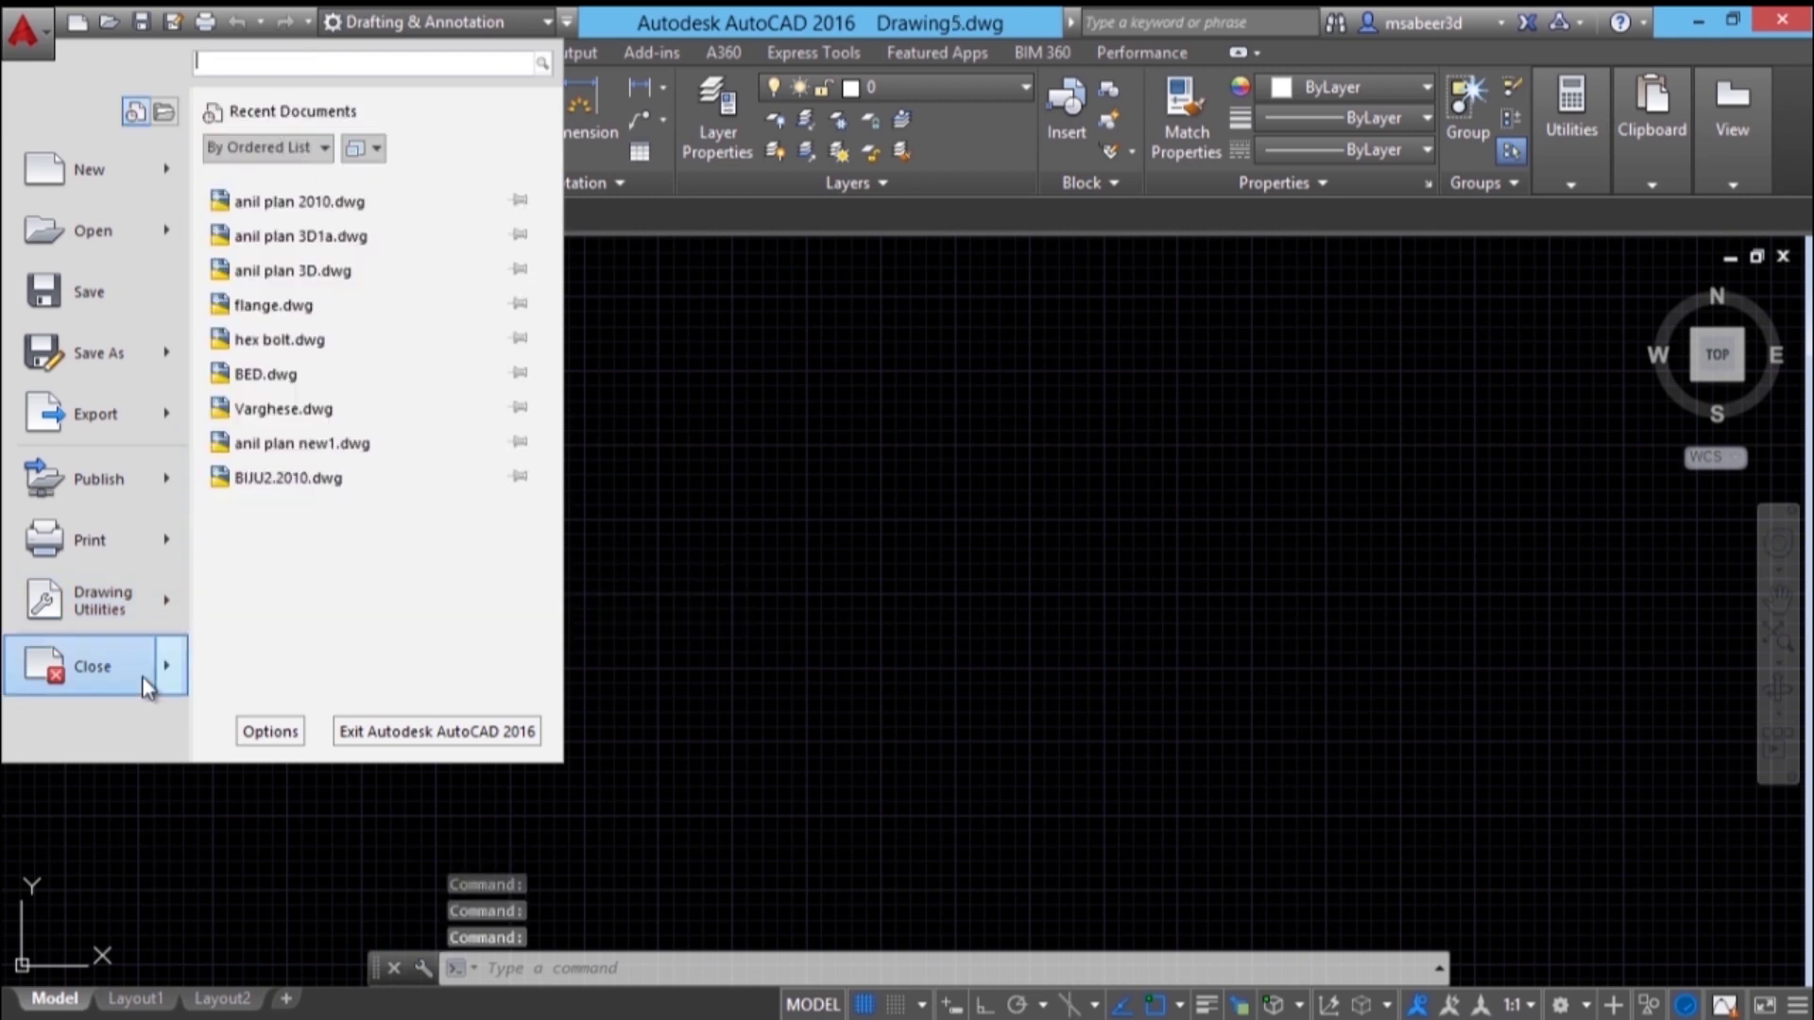
pyautogui.moveTo(148, 682)
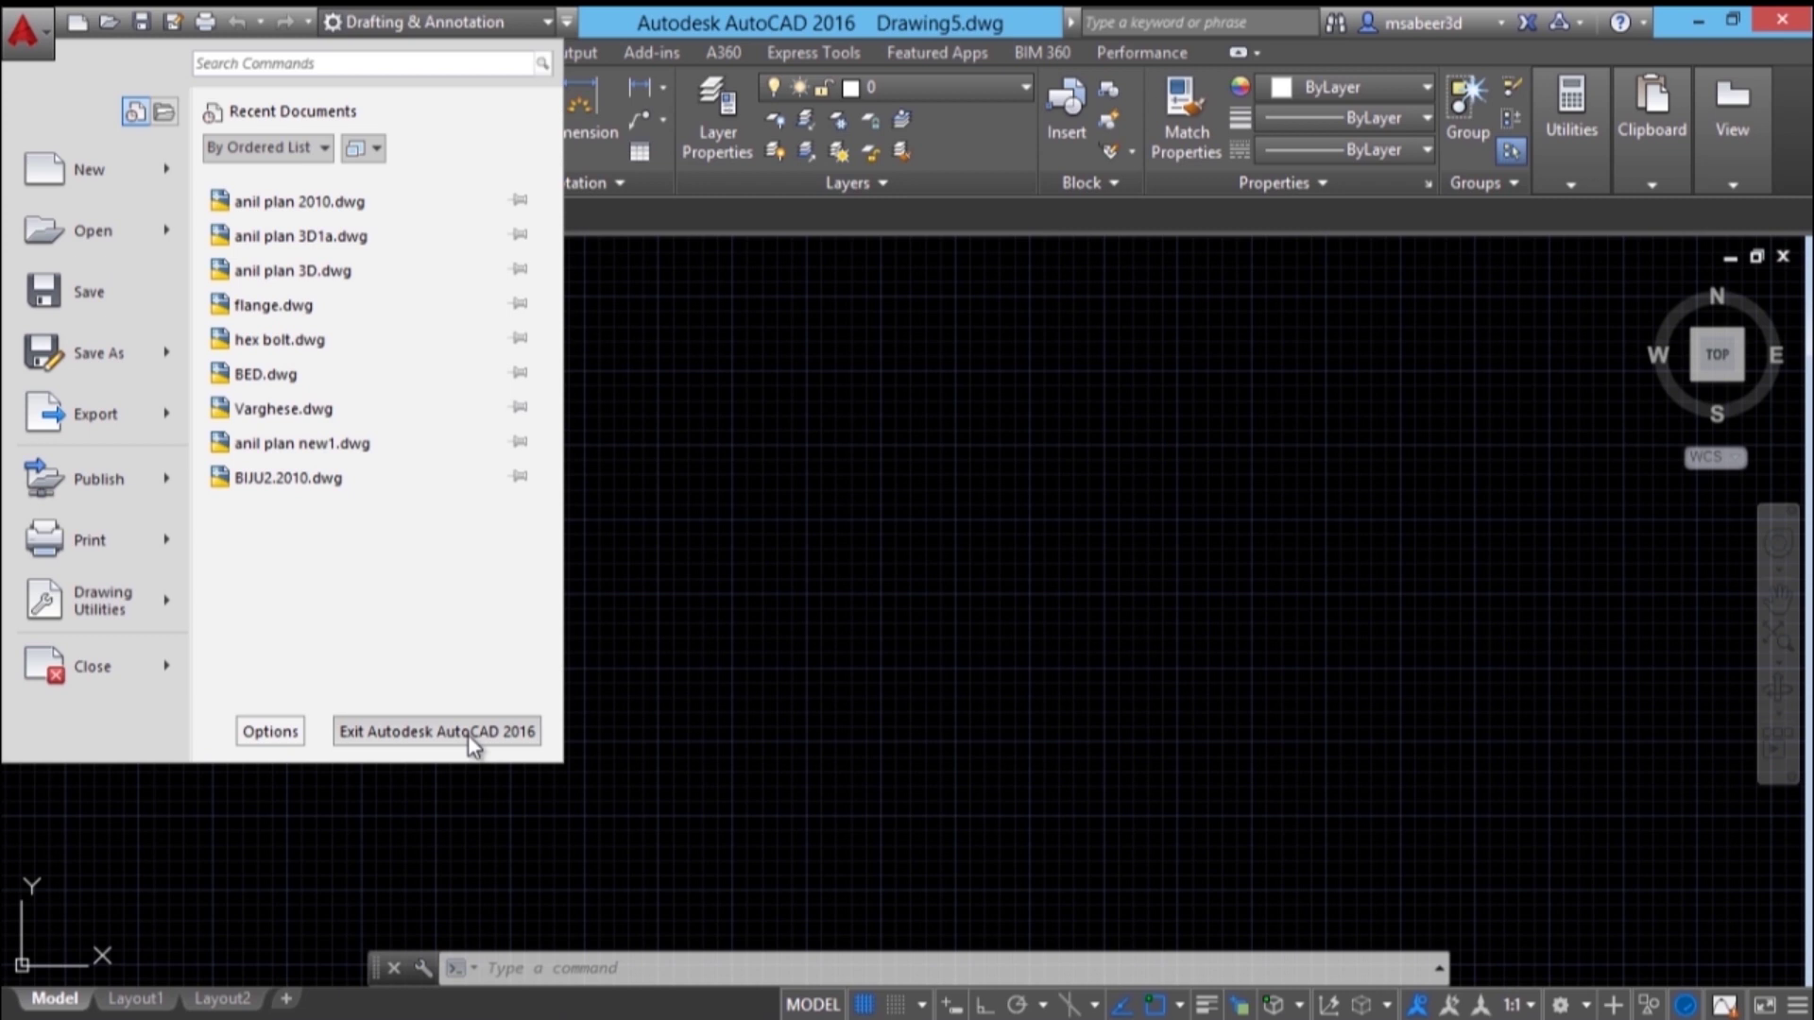
# Dismiss the application menu to return to the empty Drawing5 in model space
pyautogui.click(1493, 358)
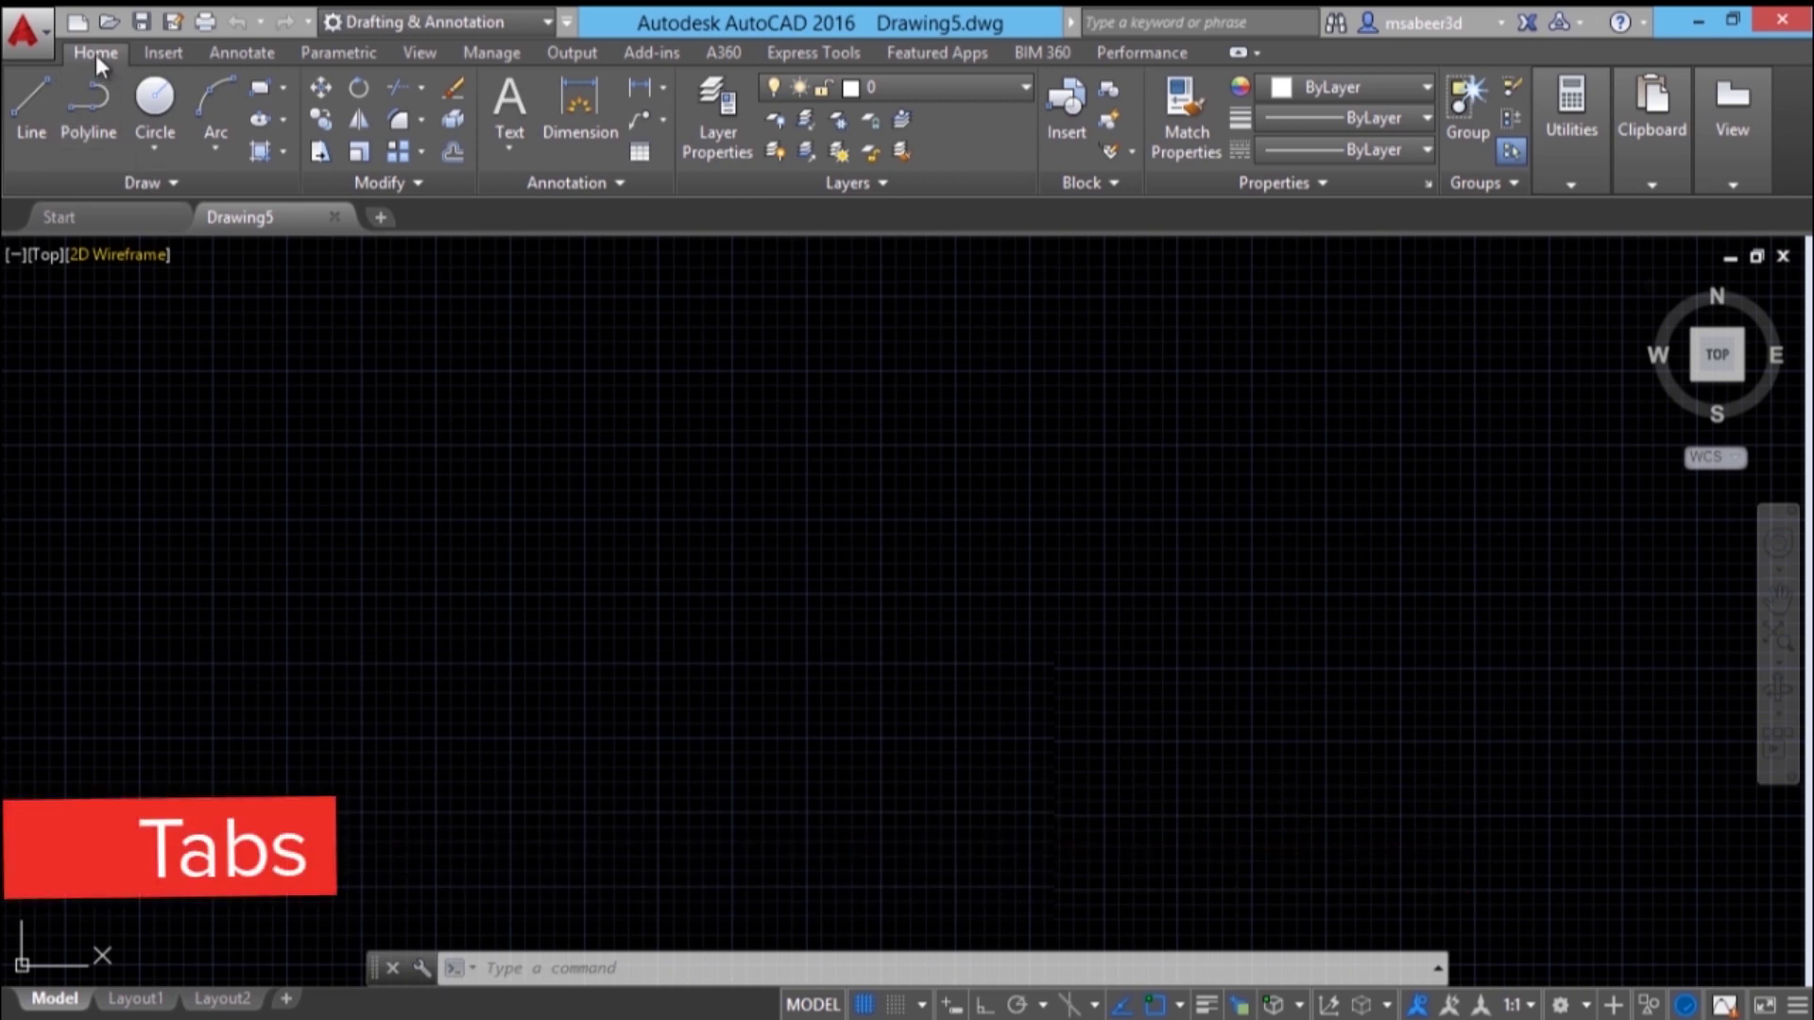
pyautogui.click(159, 53)
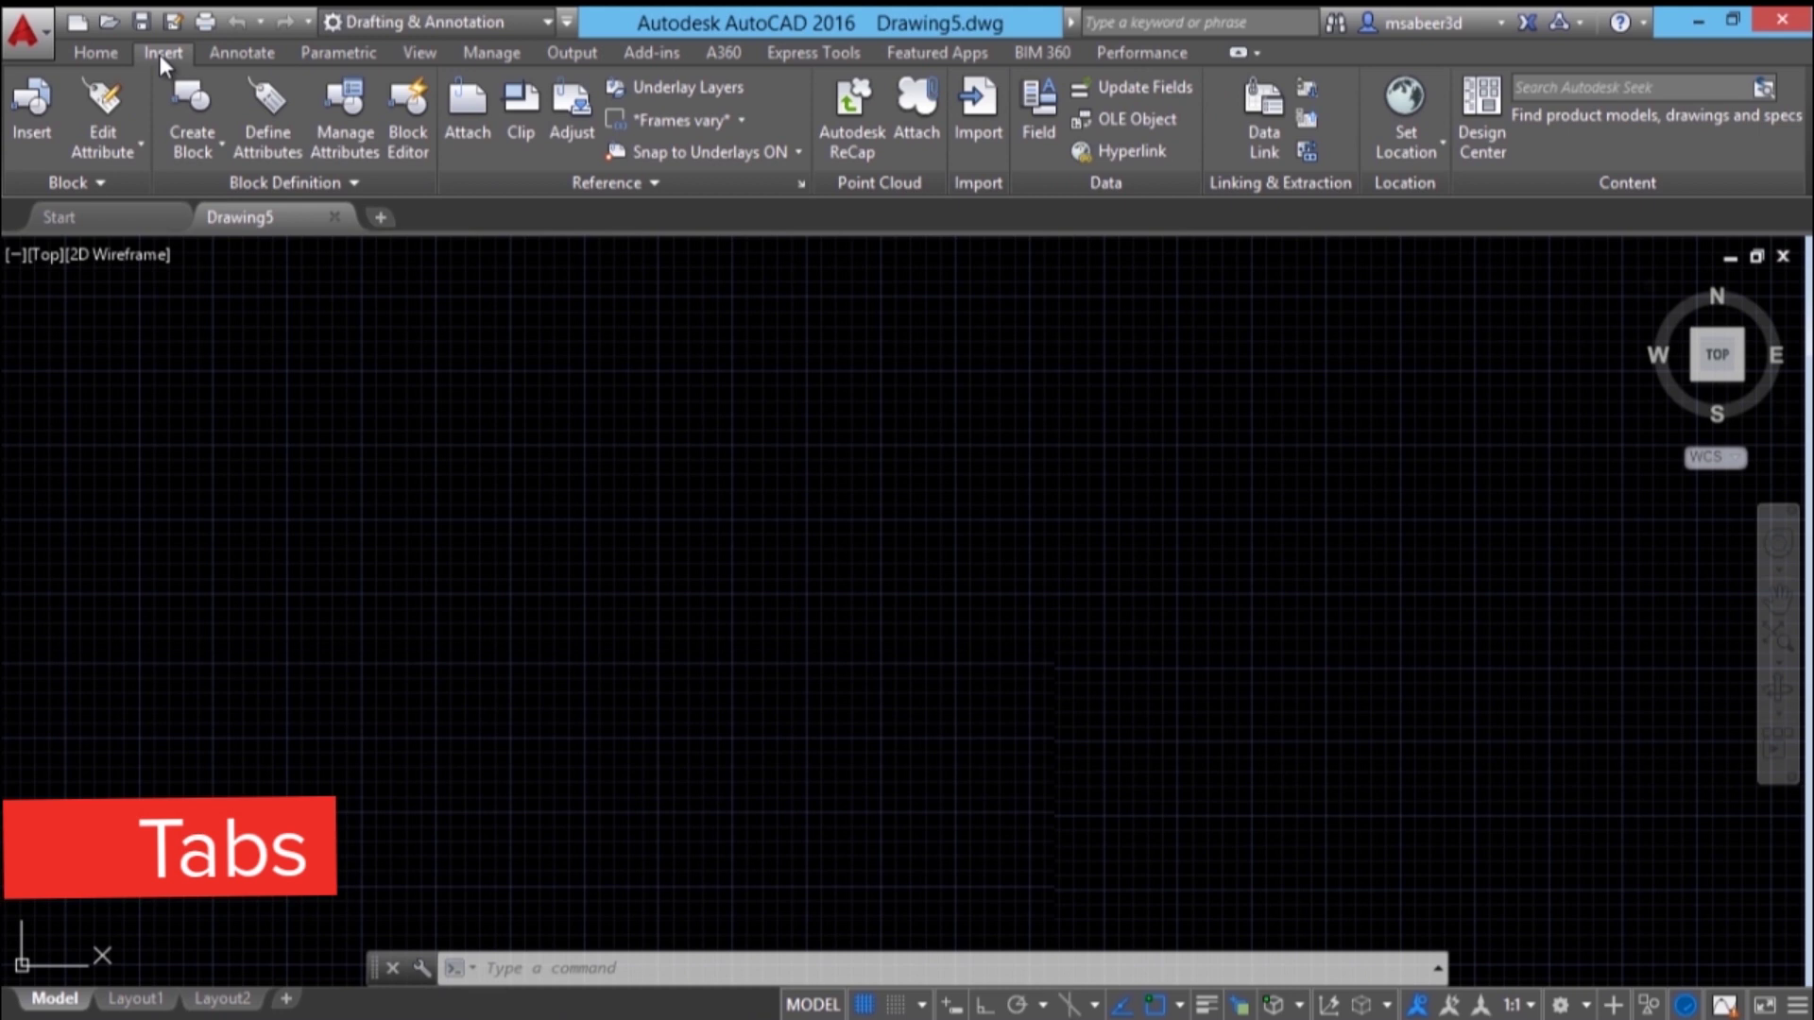
pyautogui.click(262, 53)
pyautogui.click(327, 53)
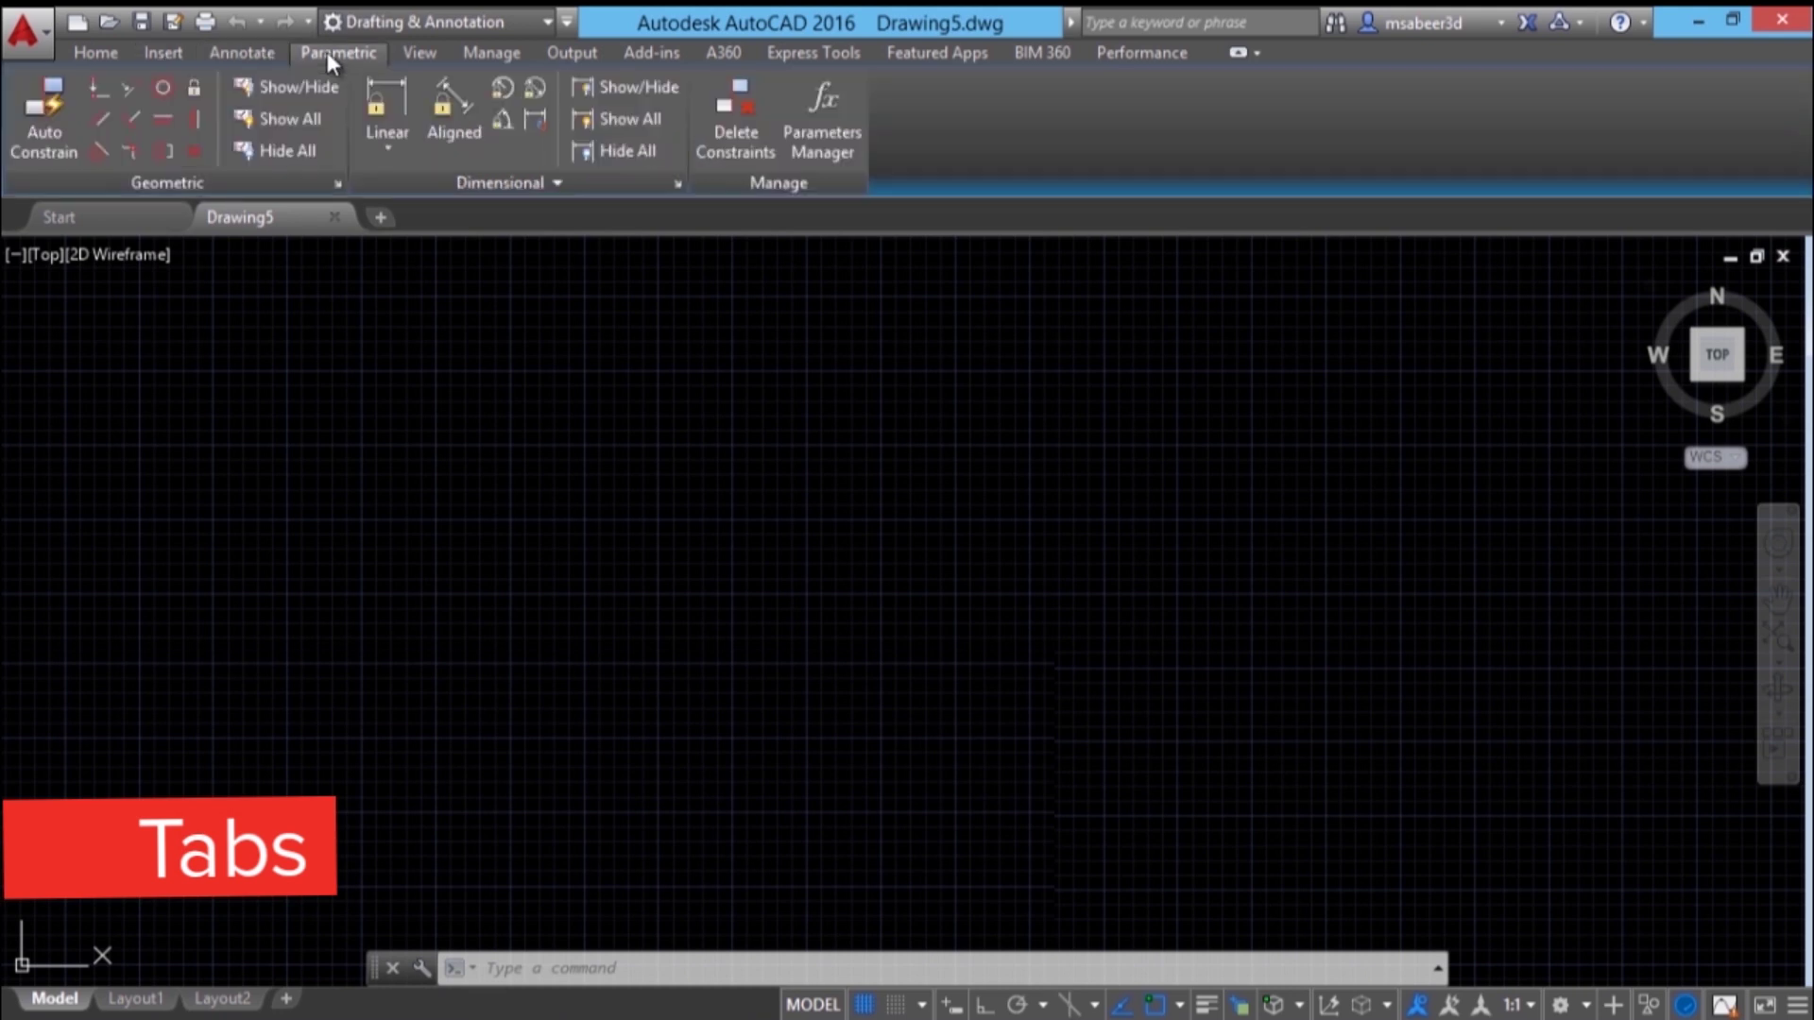
pyautogui.click(110, 52)
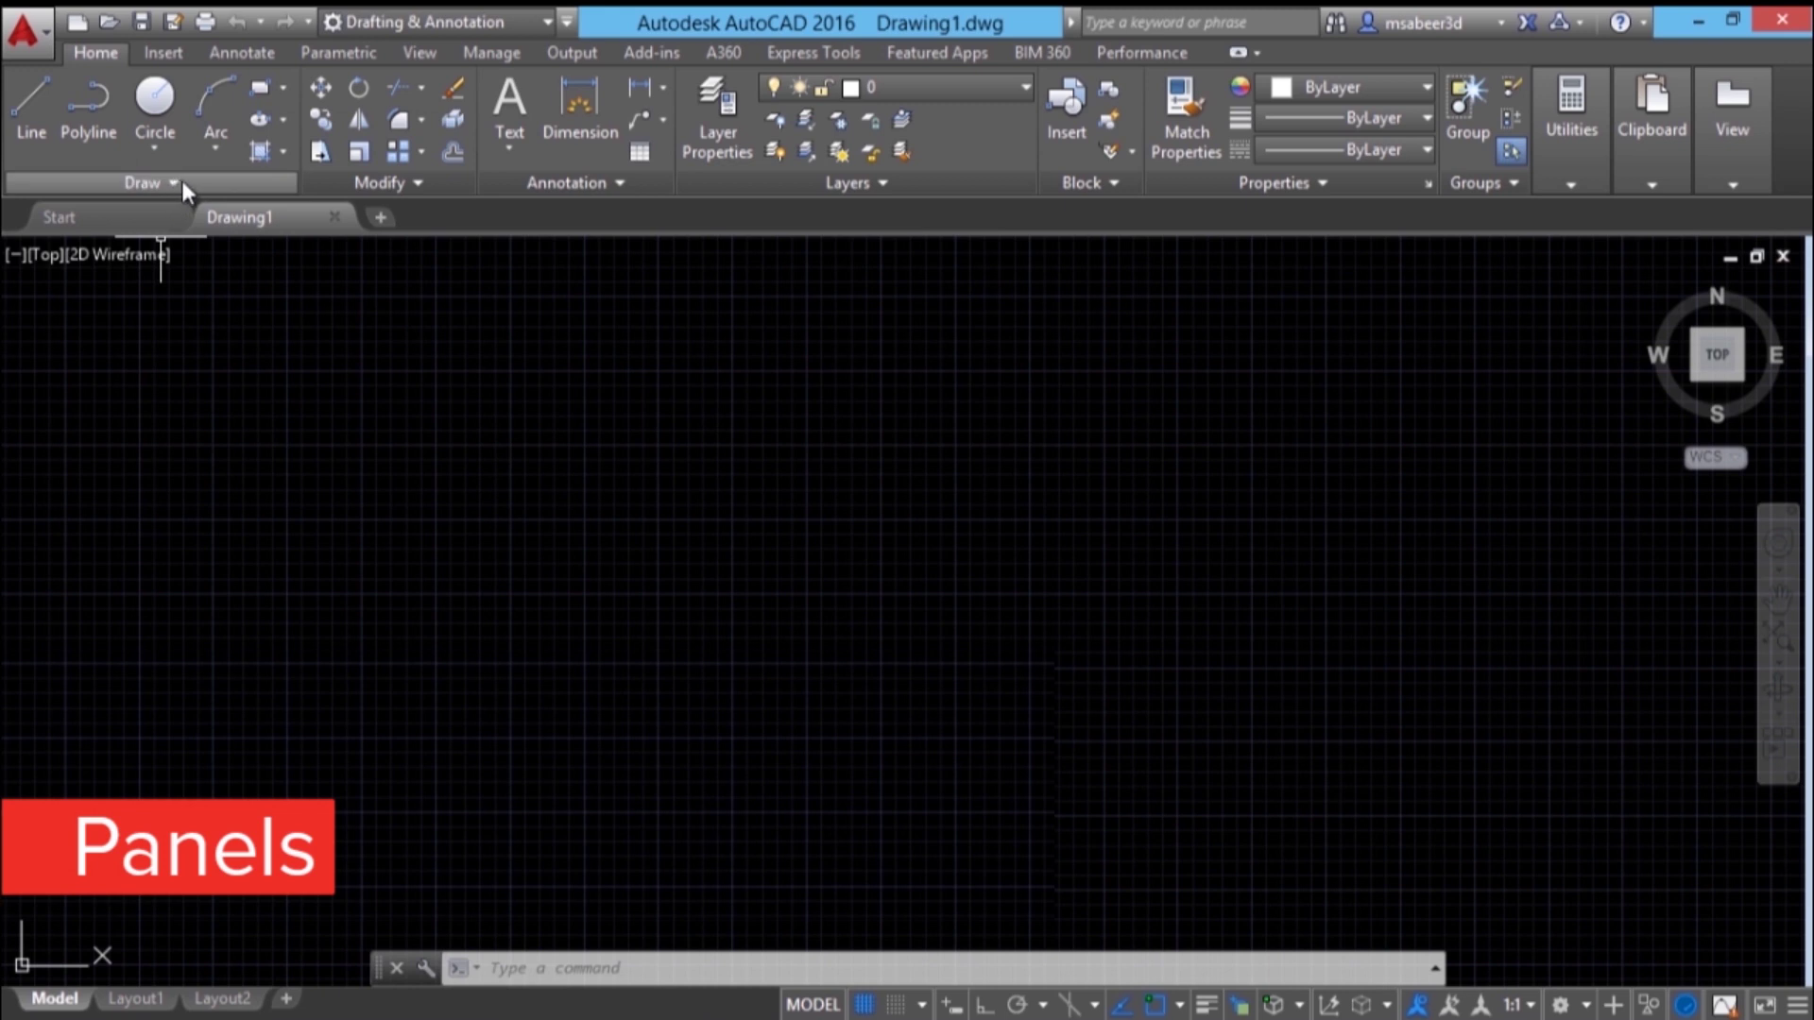
pyautogui.click(182, 185)
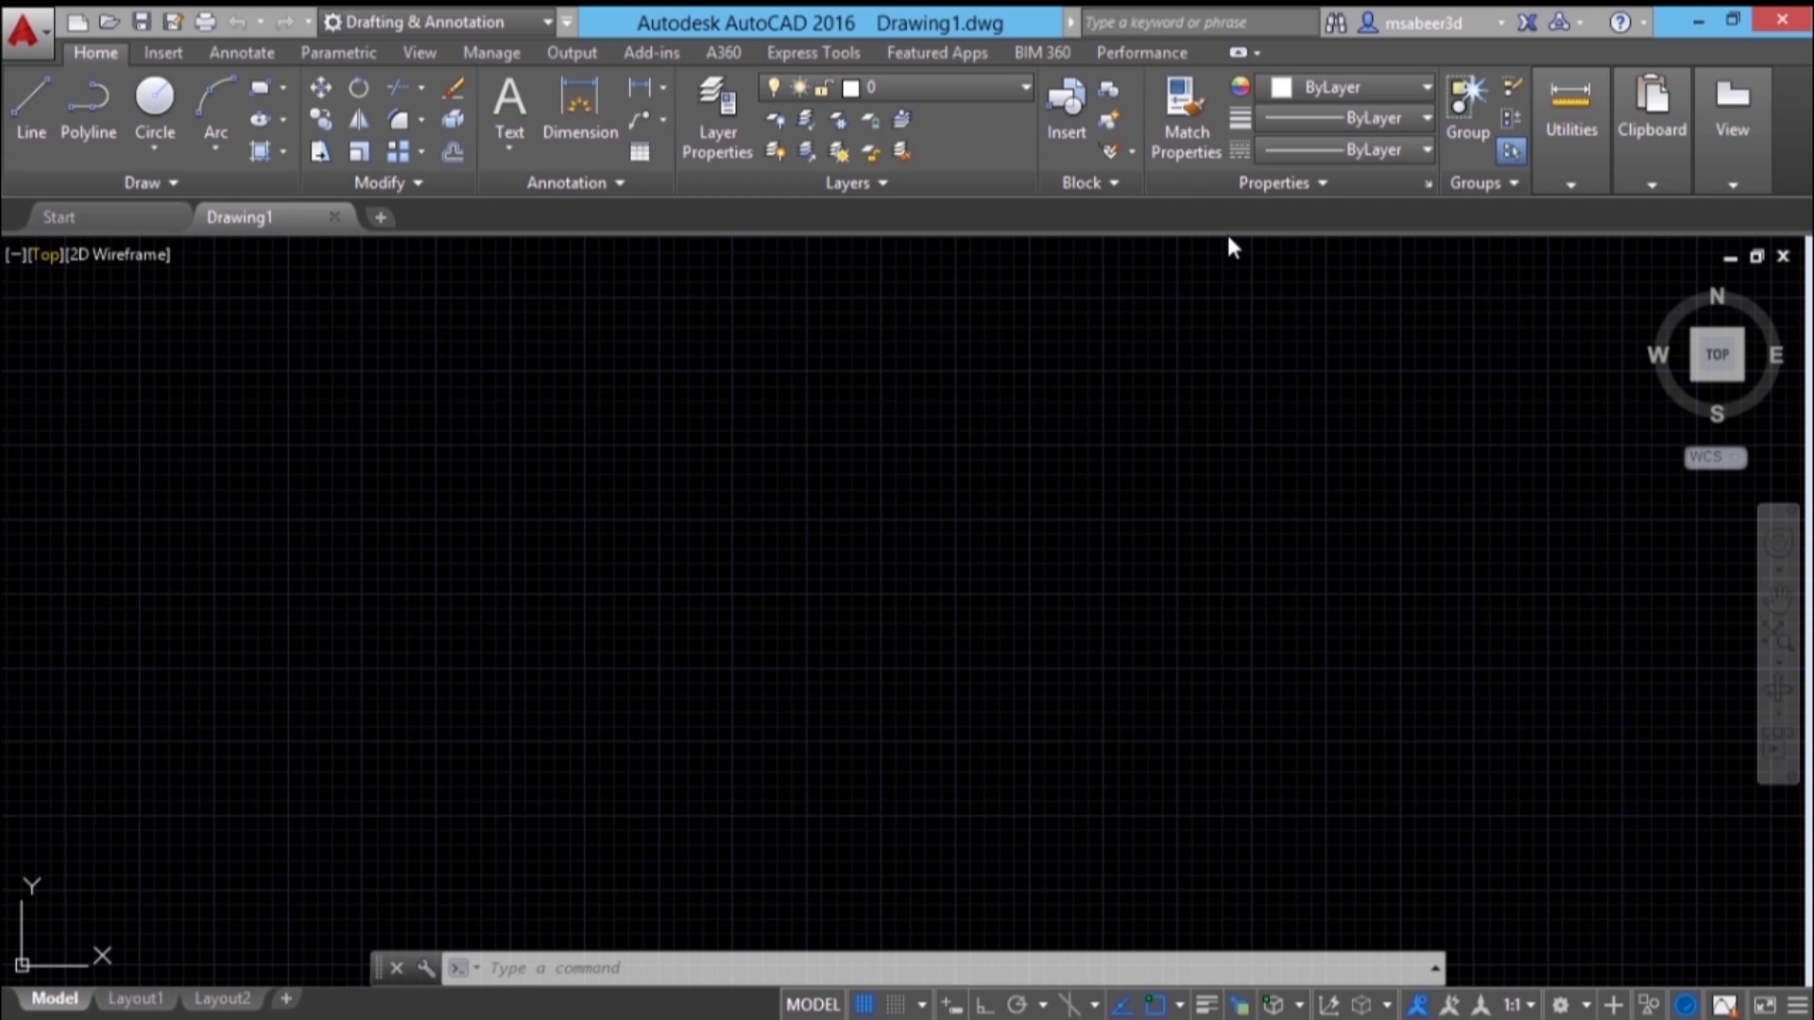
# Collapse the ribbon to panel buttons, then panel titles, then show the Home drafting tools over the drawing
pyautogui.click(1238, 52)
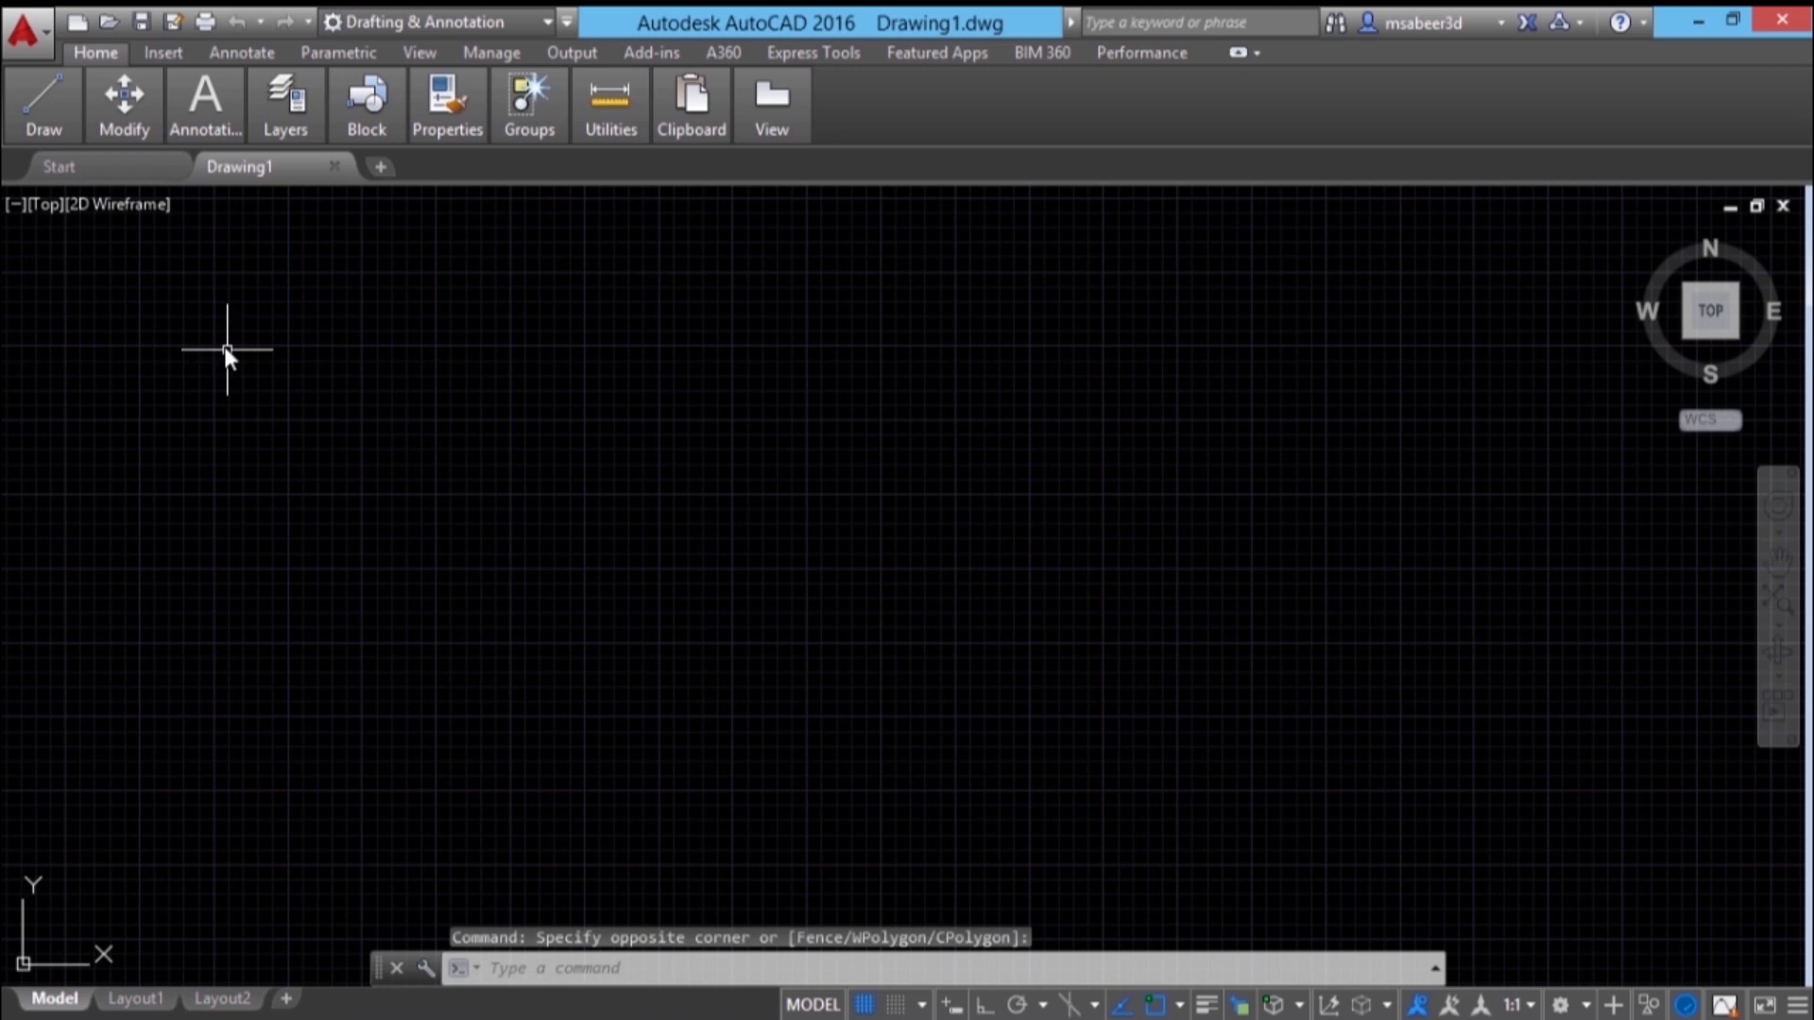
pyautogui.moveTo(45, 111)
pyautogui.moveTo(150, 117)
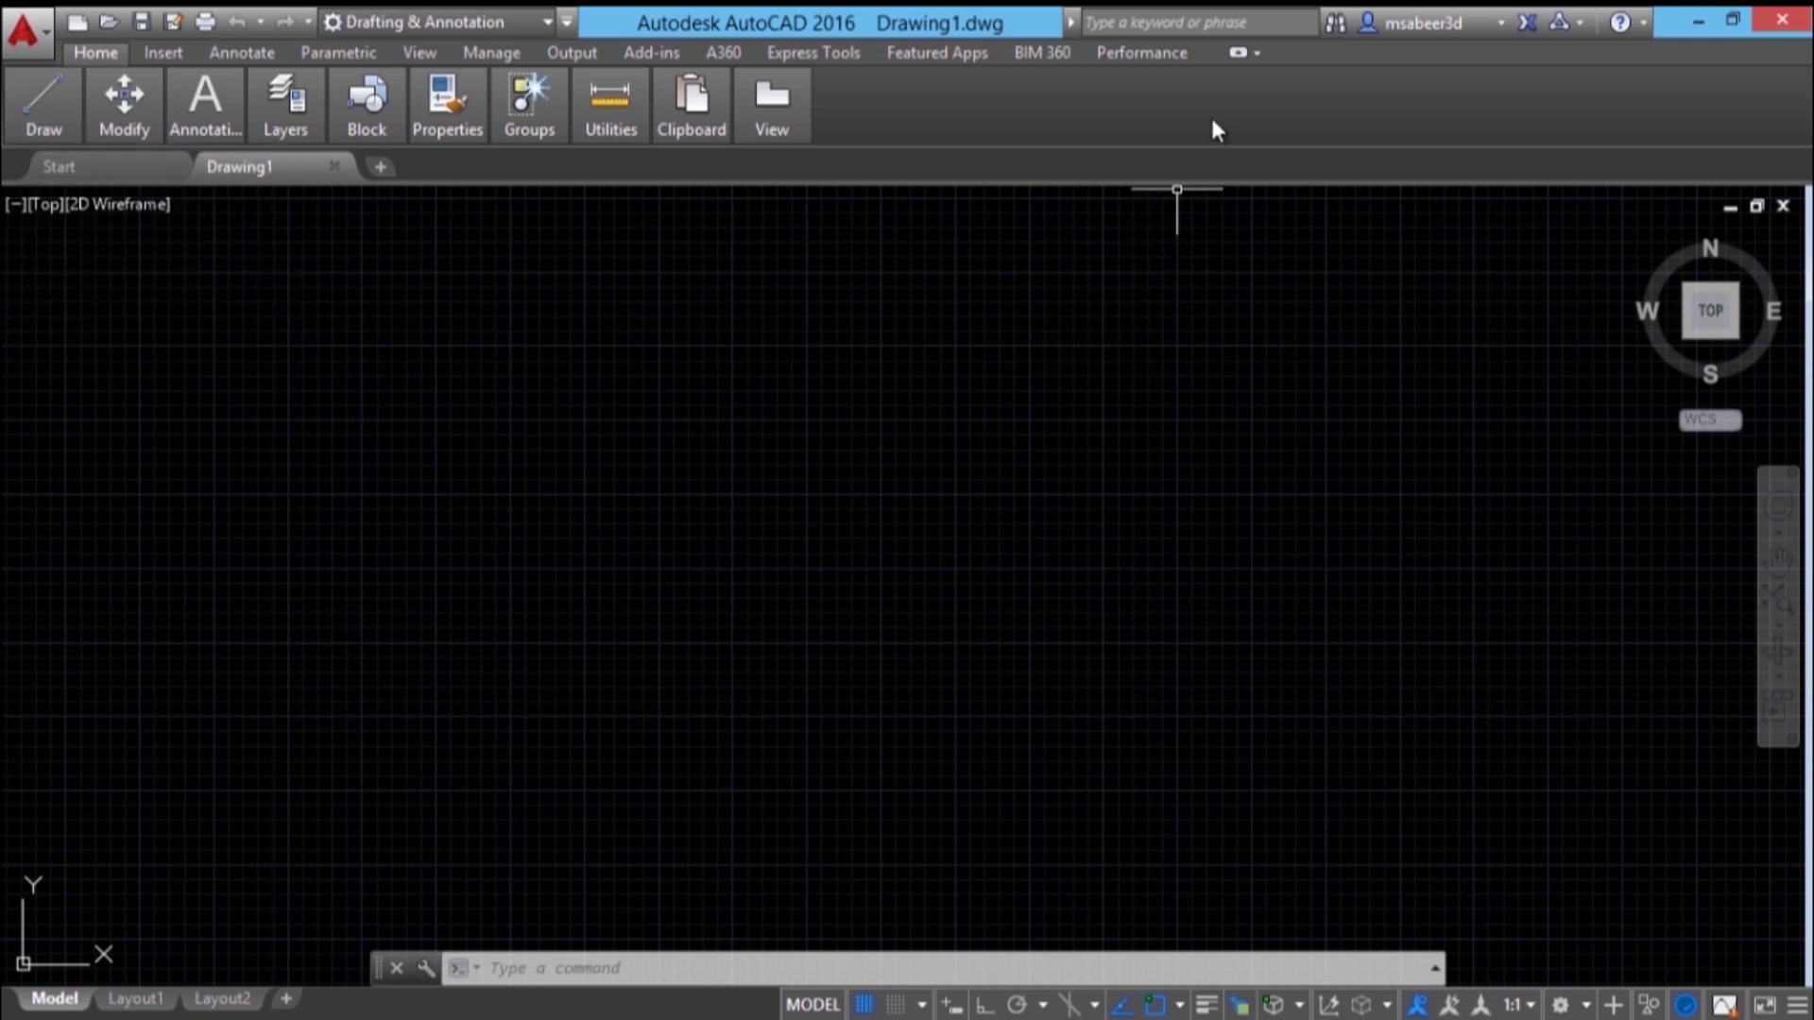
pyautogui.click(1237, 52)
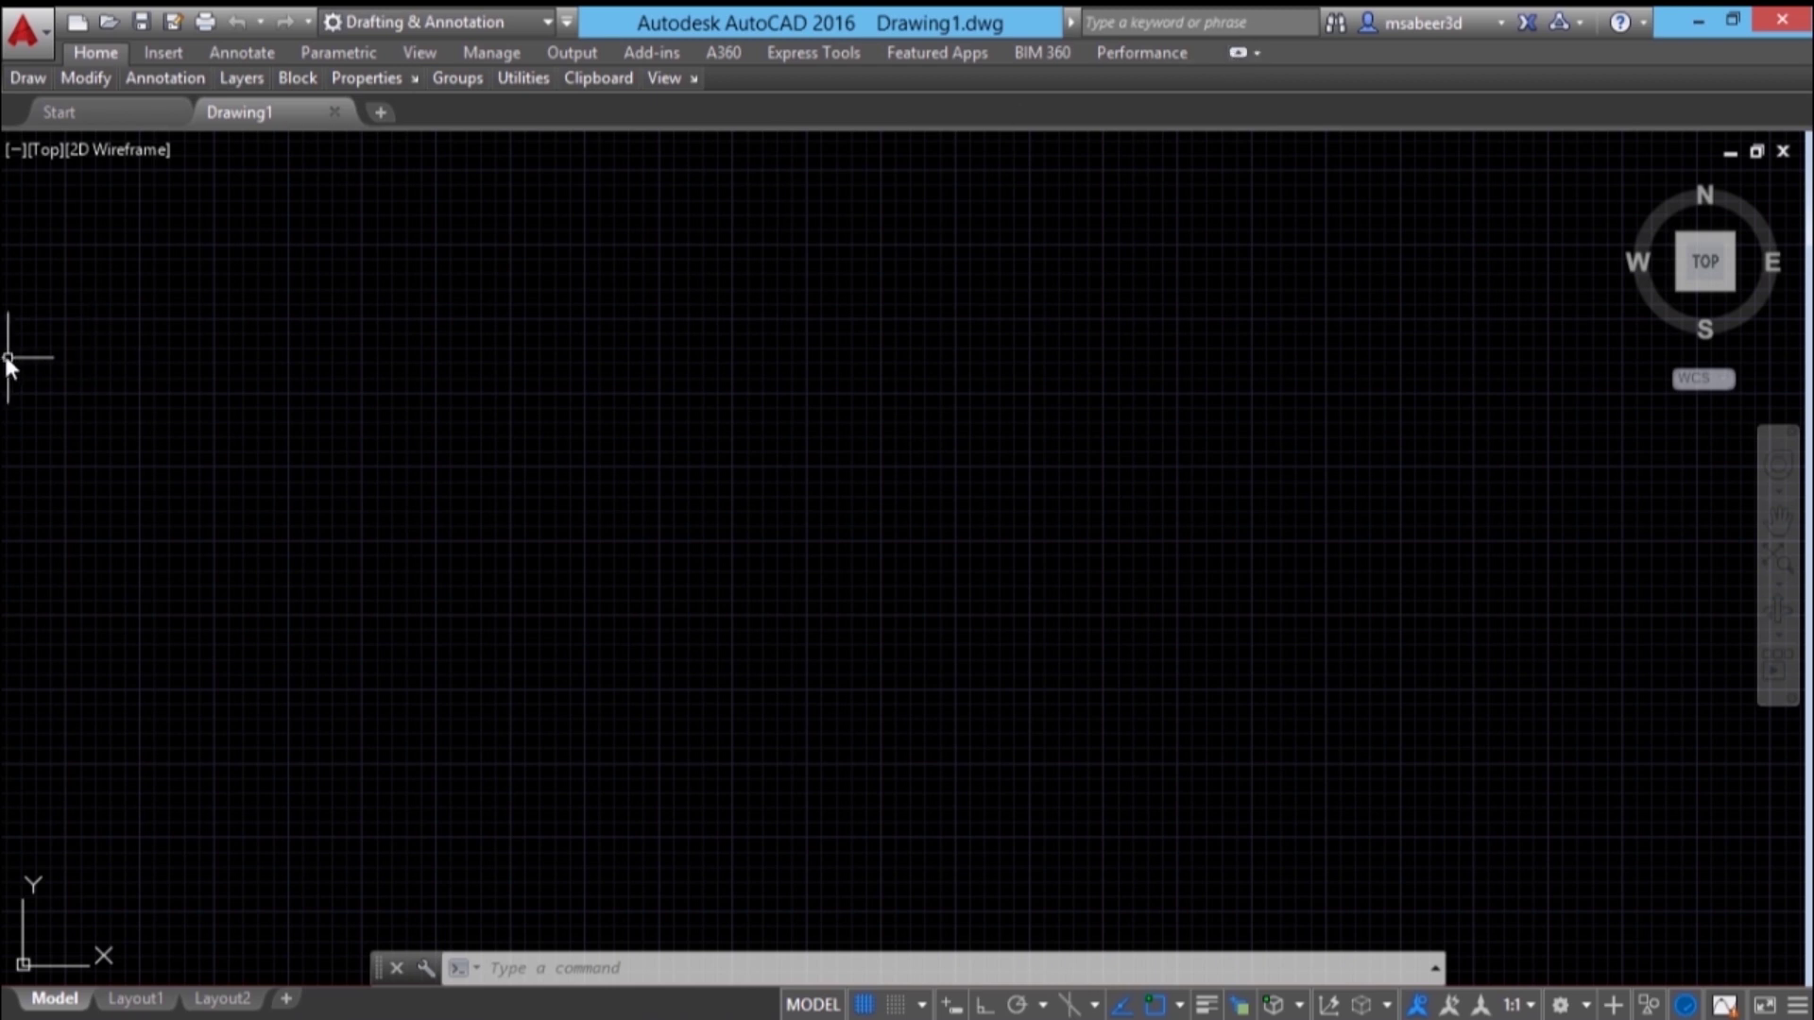
pyautogui.moveTo(22, 82)
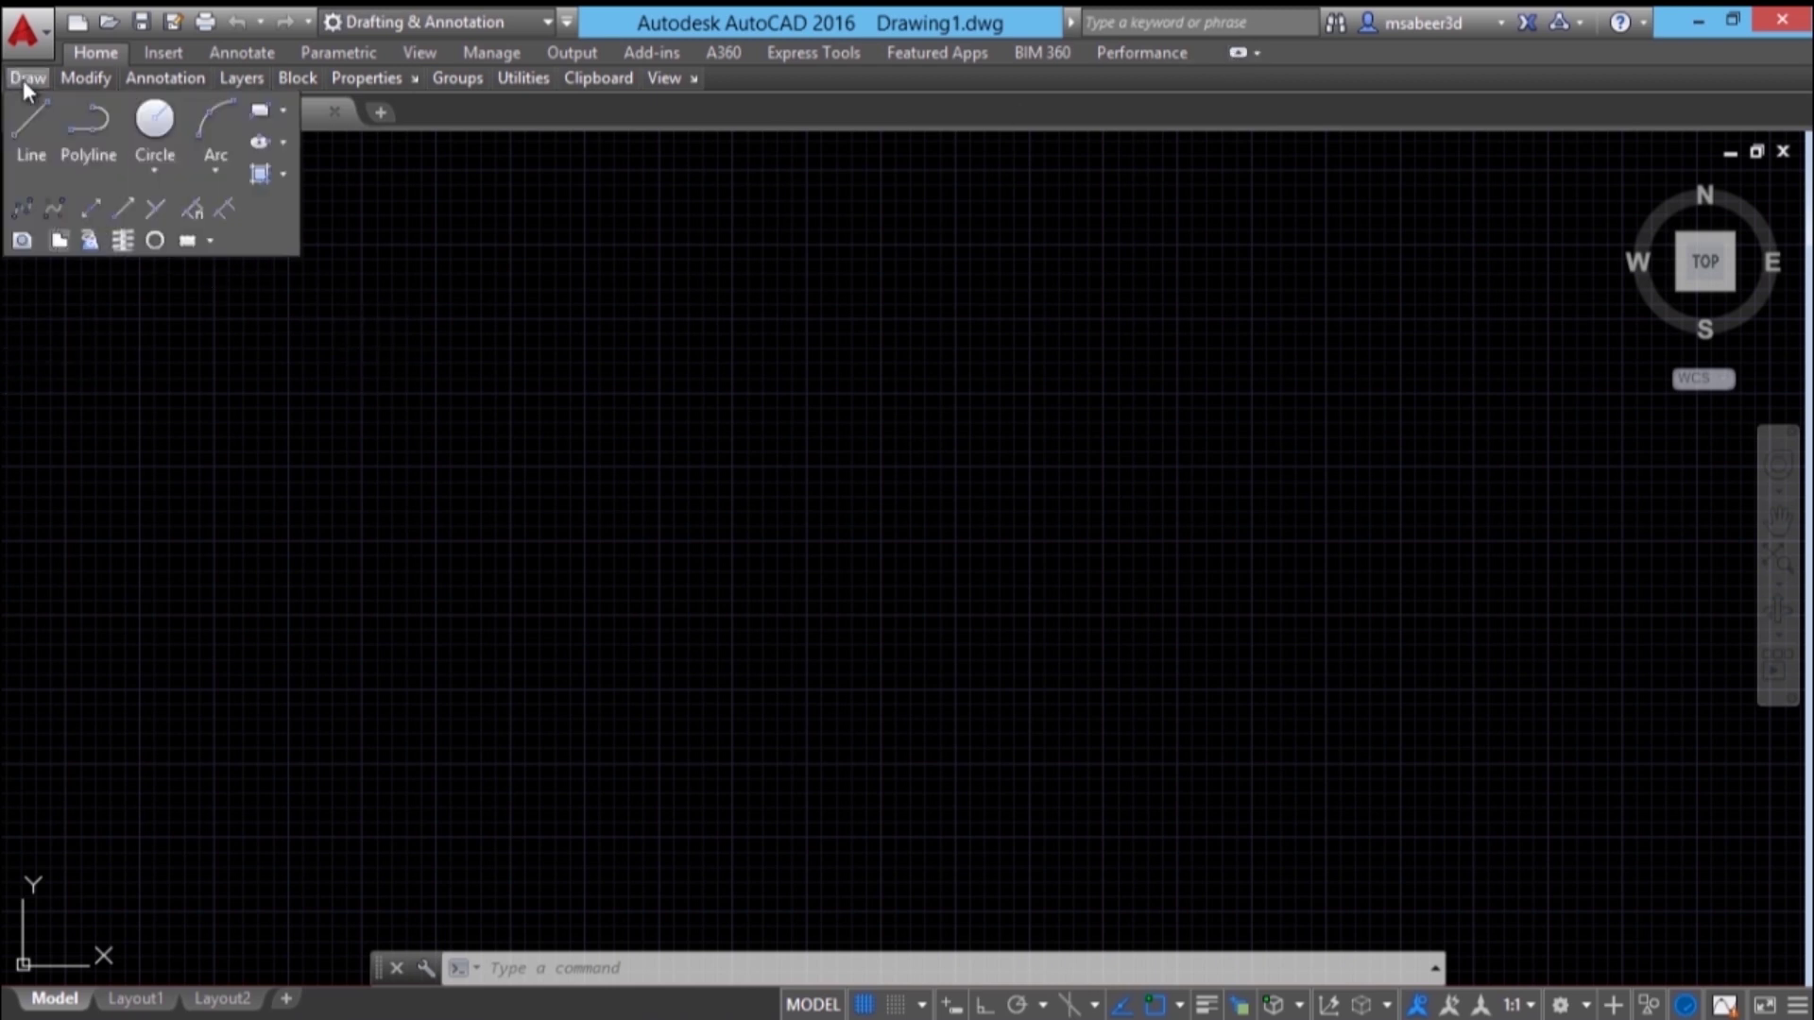
pyautogui.click(1086, 717)
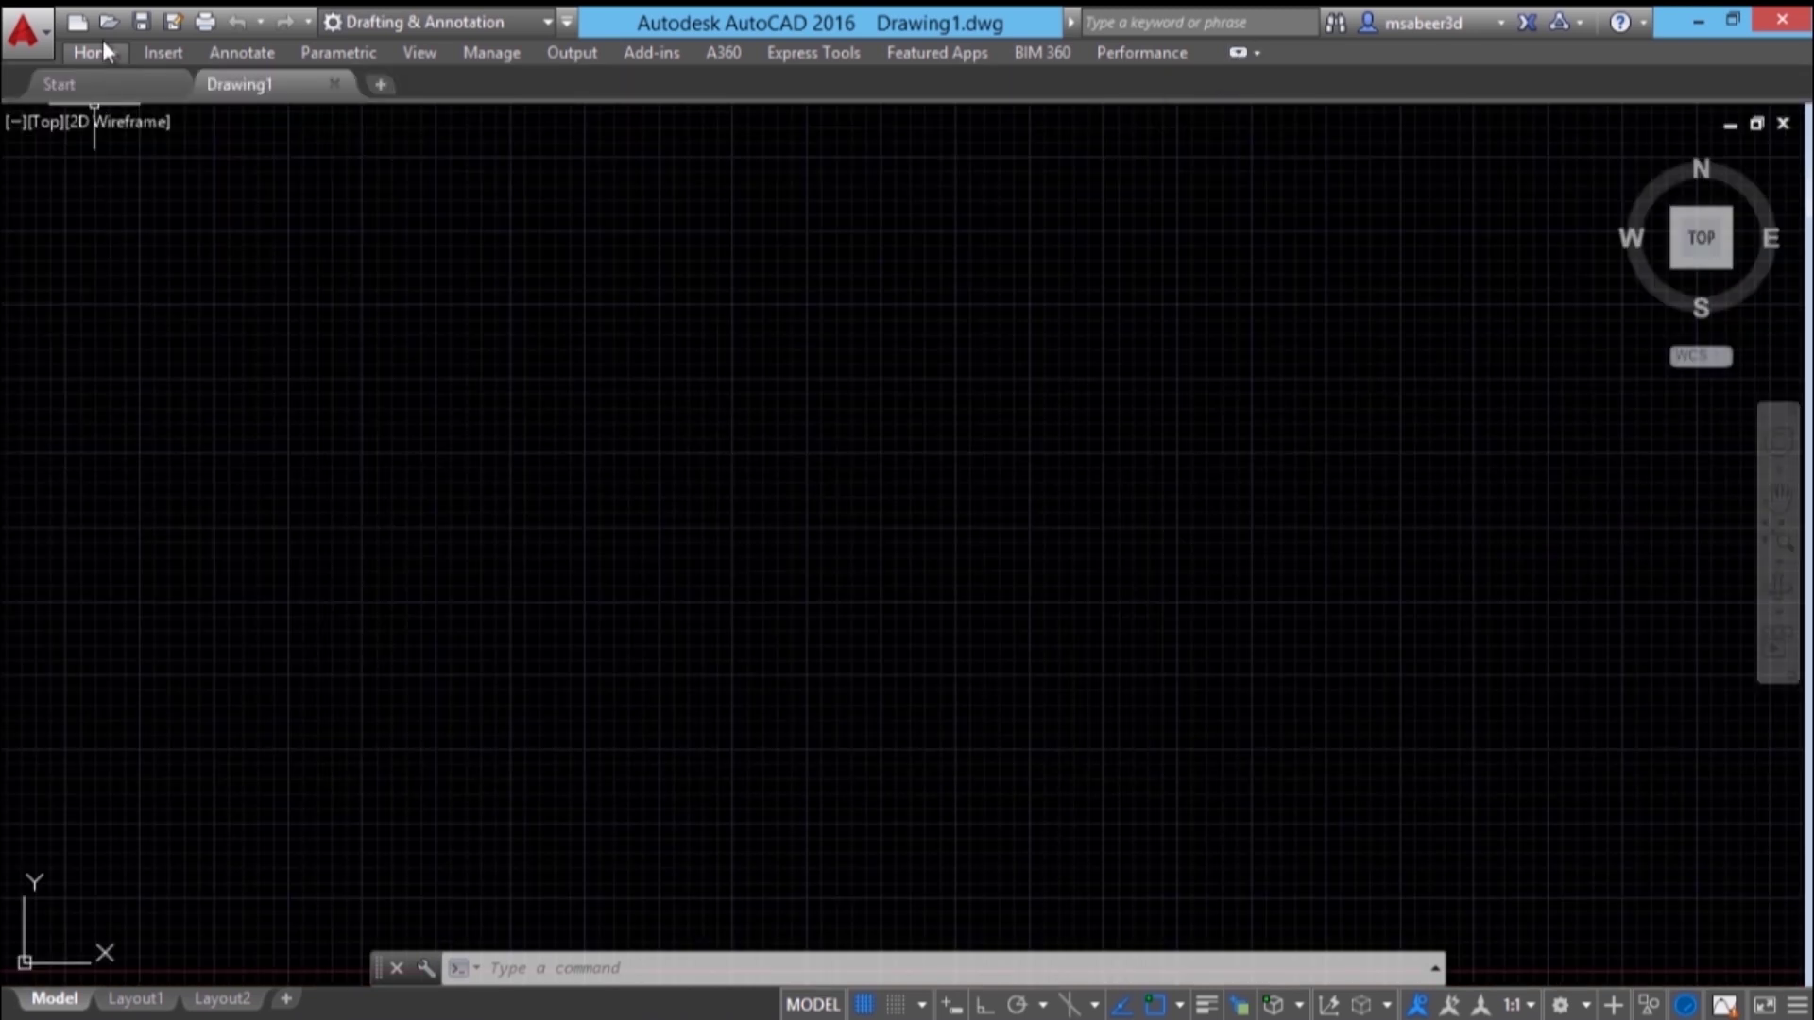
pyautogui.click(99, 52)
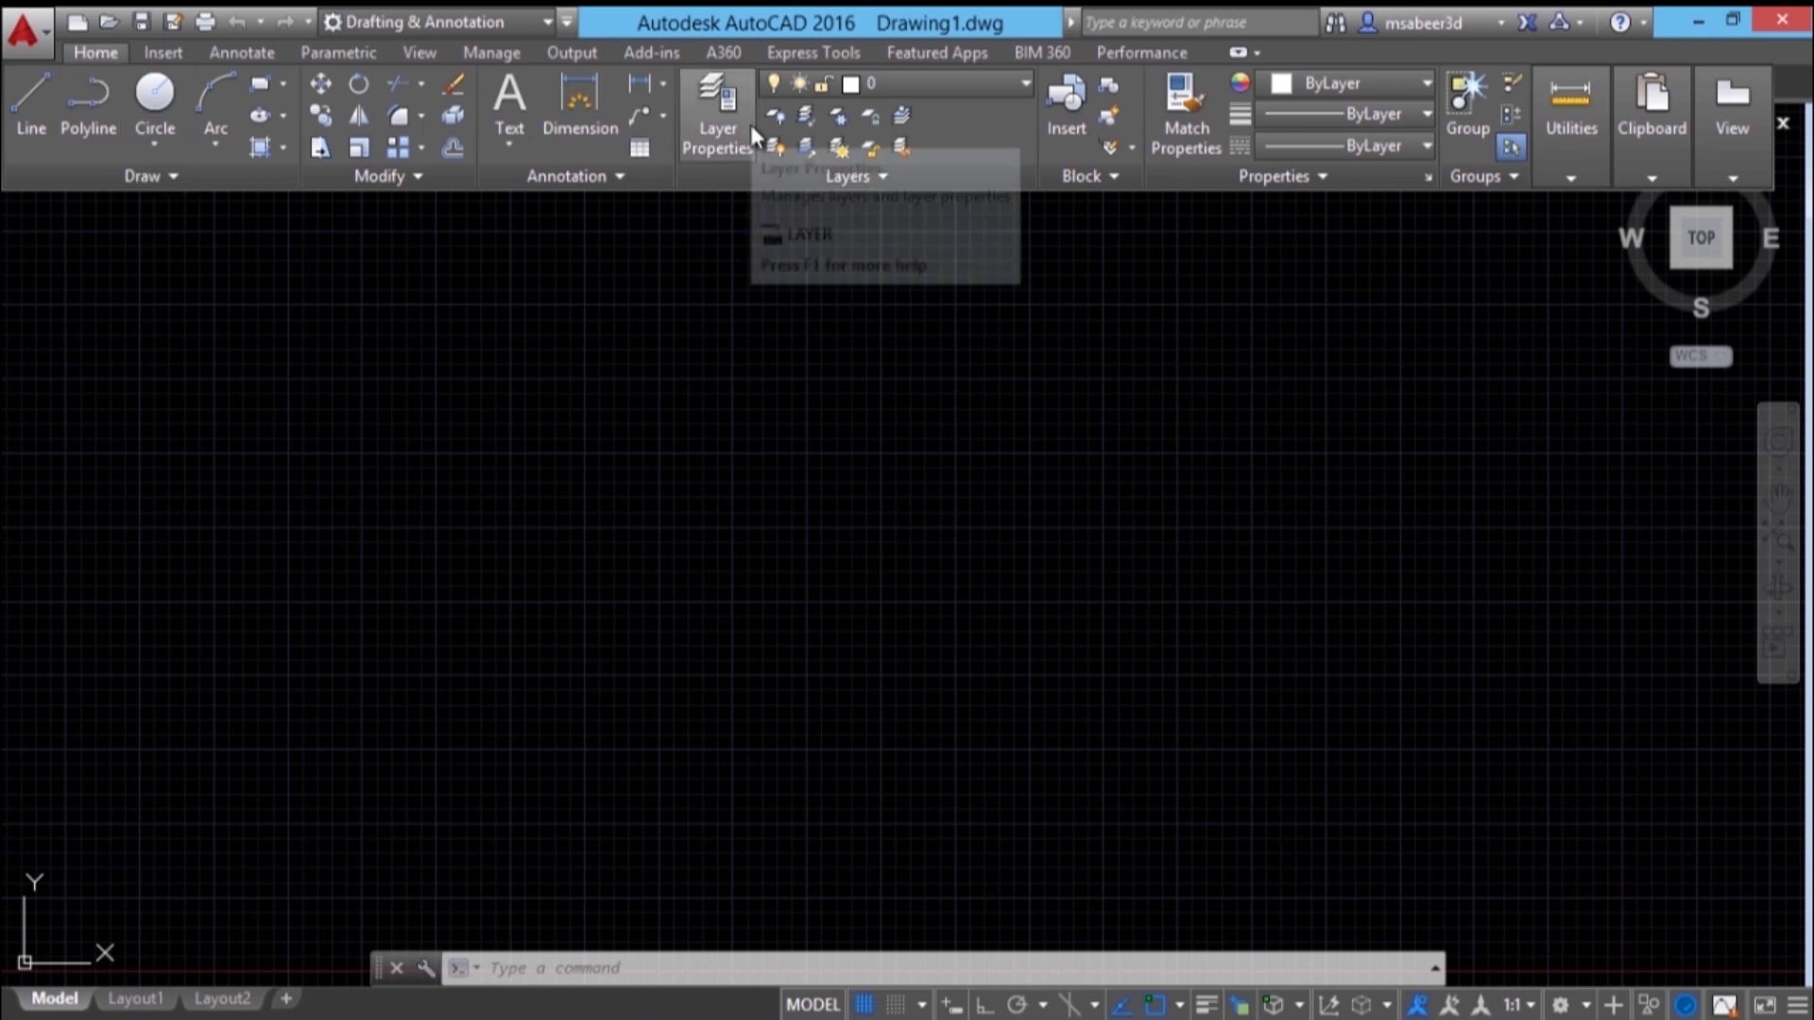
# Draw a two-segment line from lower left up to a peak and down to the right
pyautogui.click(47, 132)
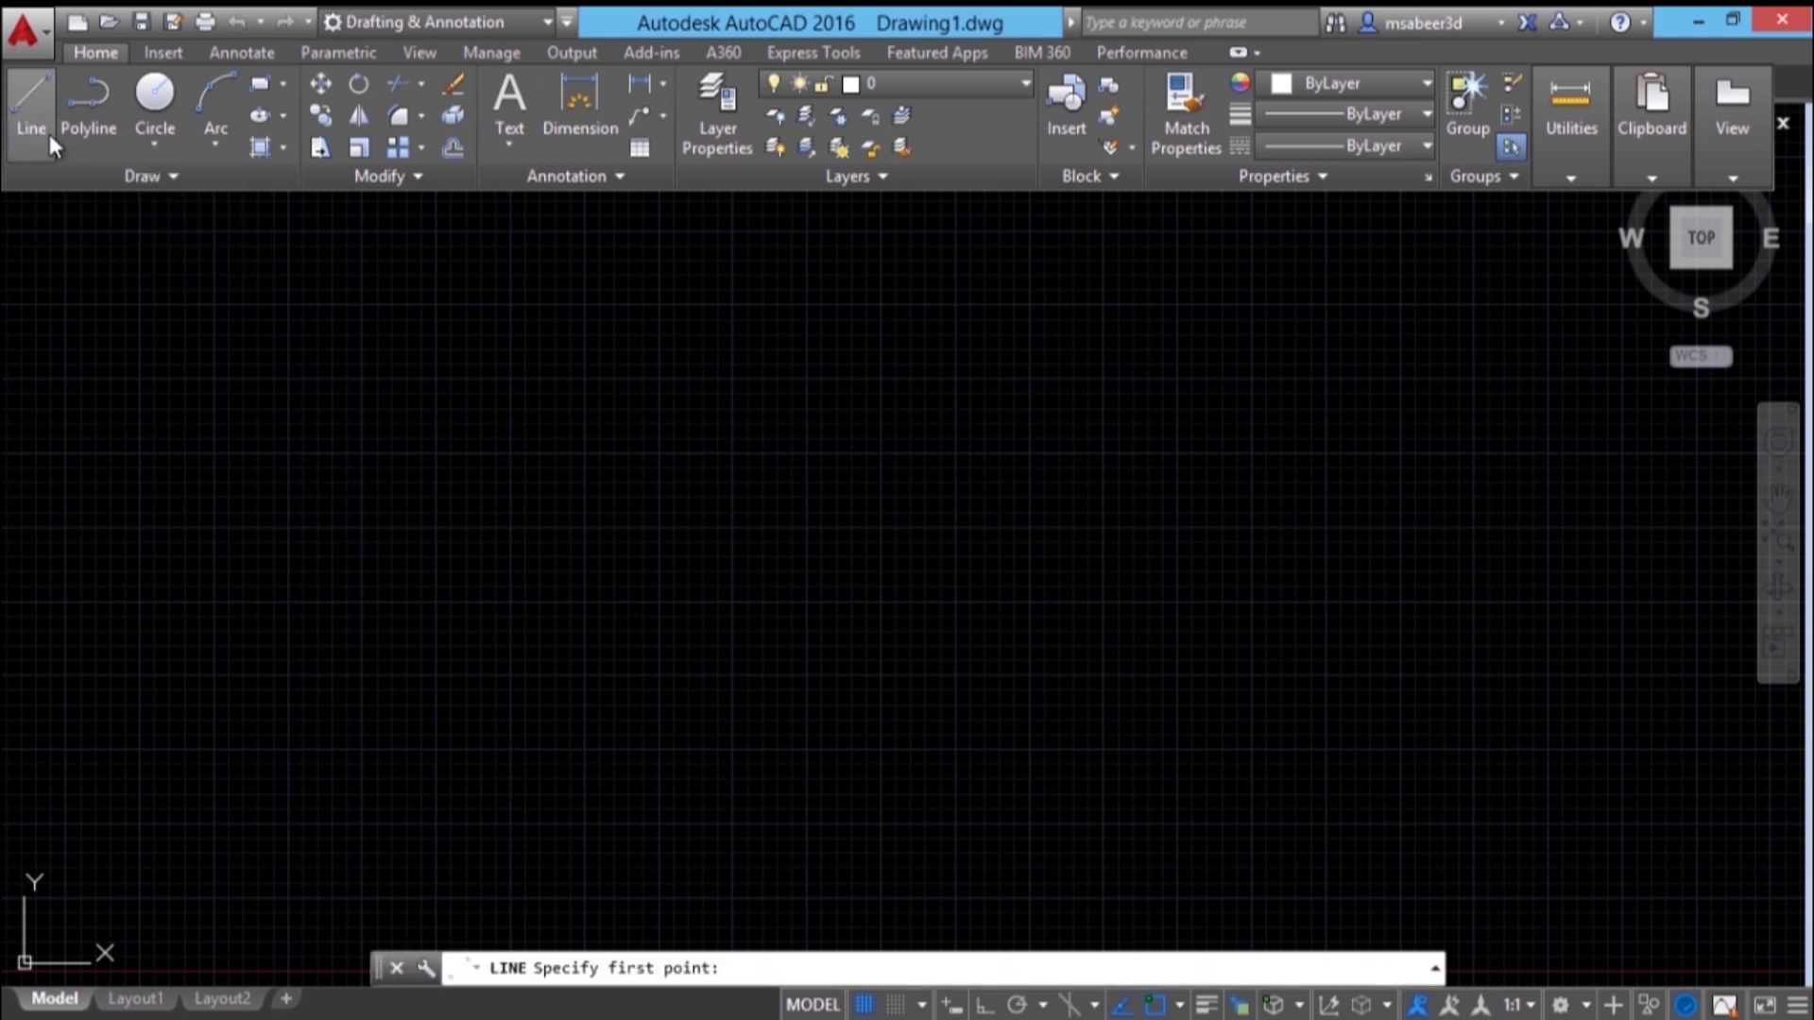
pyautogui.click(415, 676)
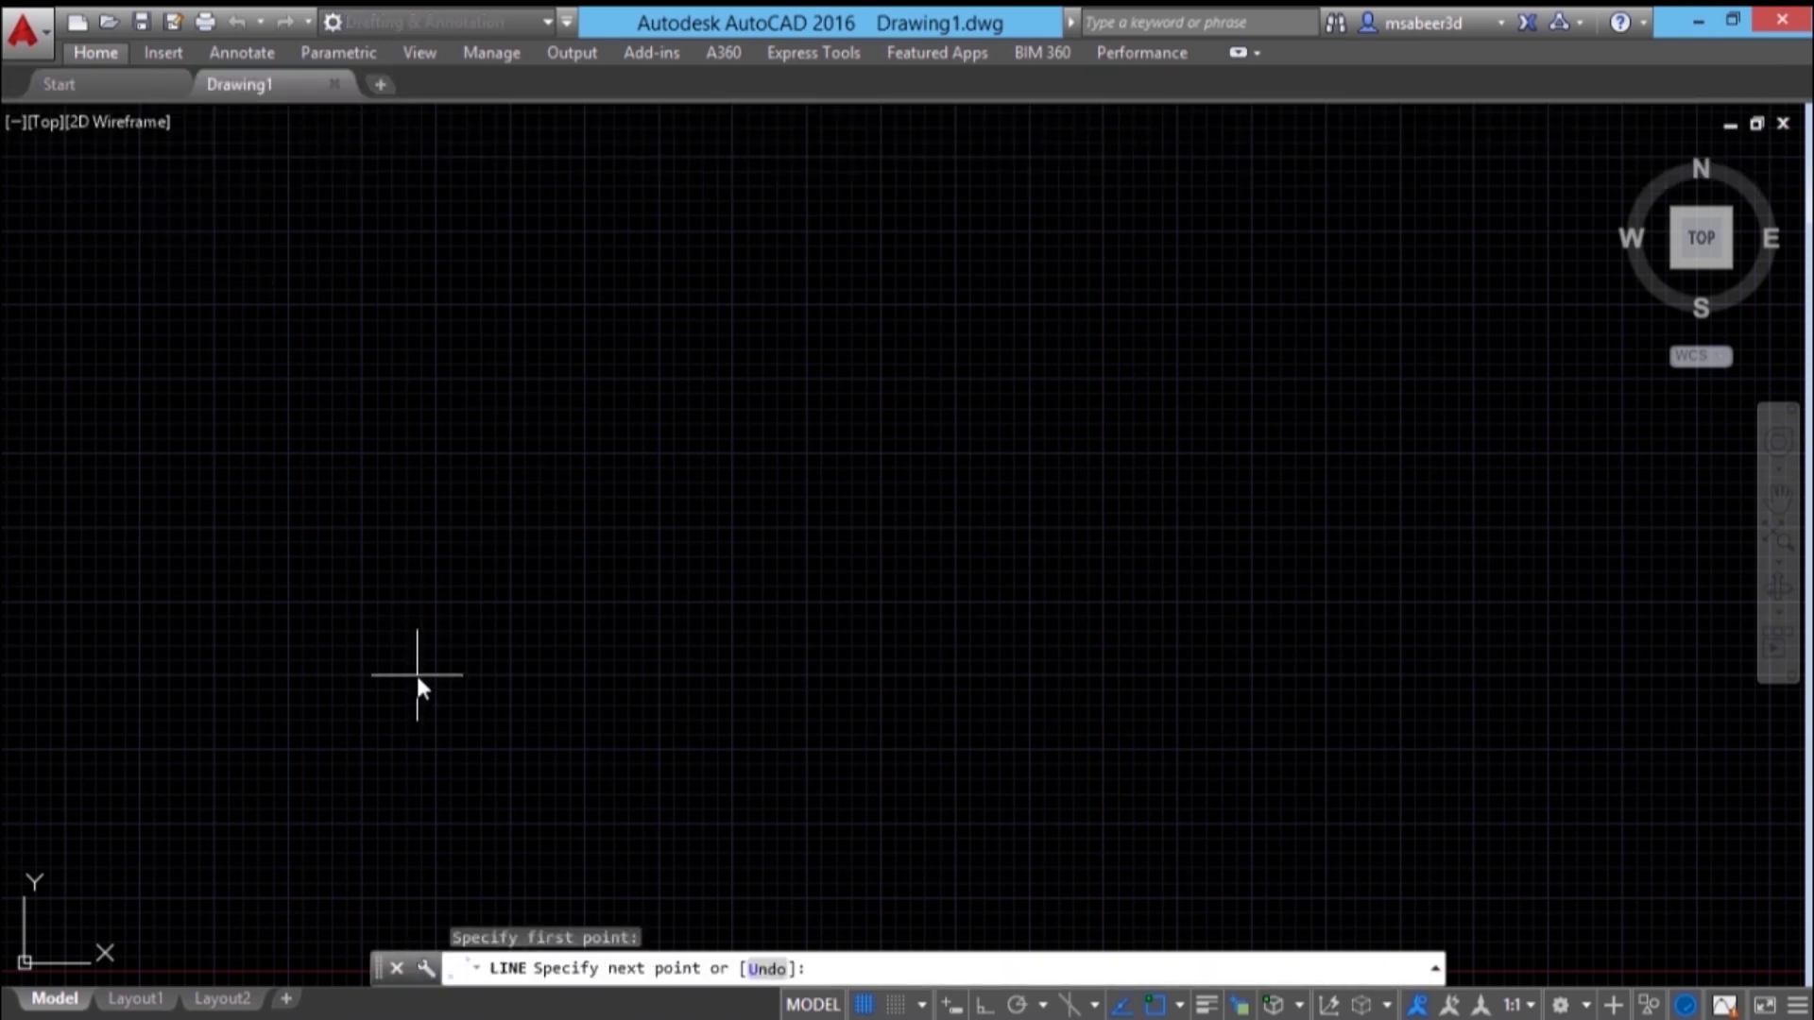
pyautogui.click(914, 334)
pyautogui.click(1104, 541)
pyautogui.press('Return')
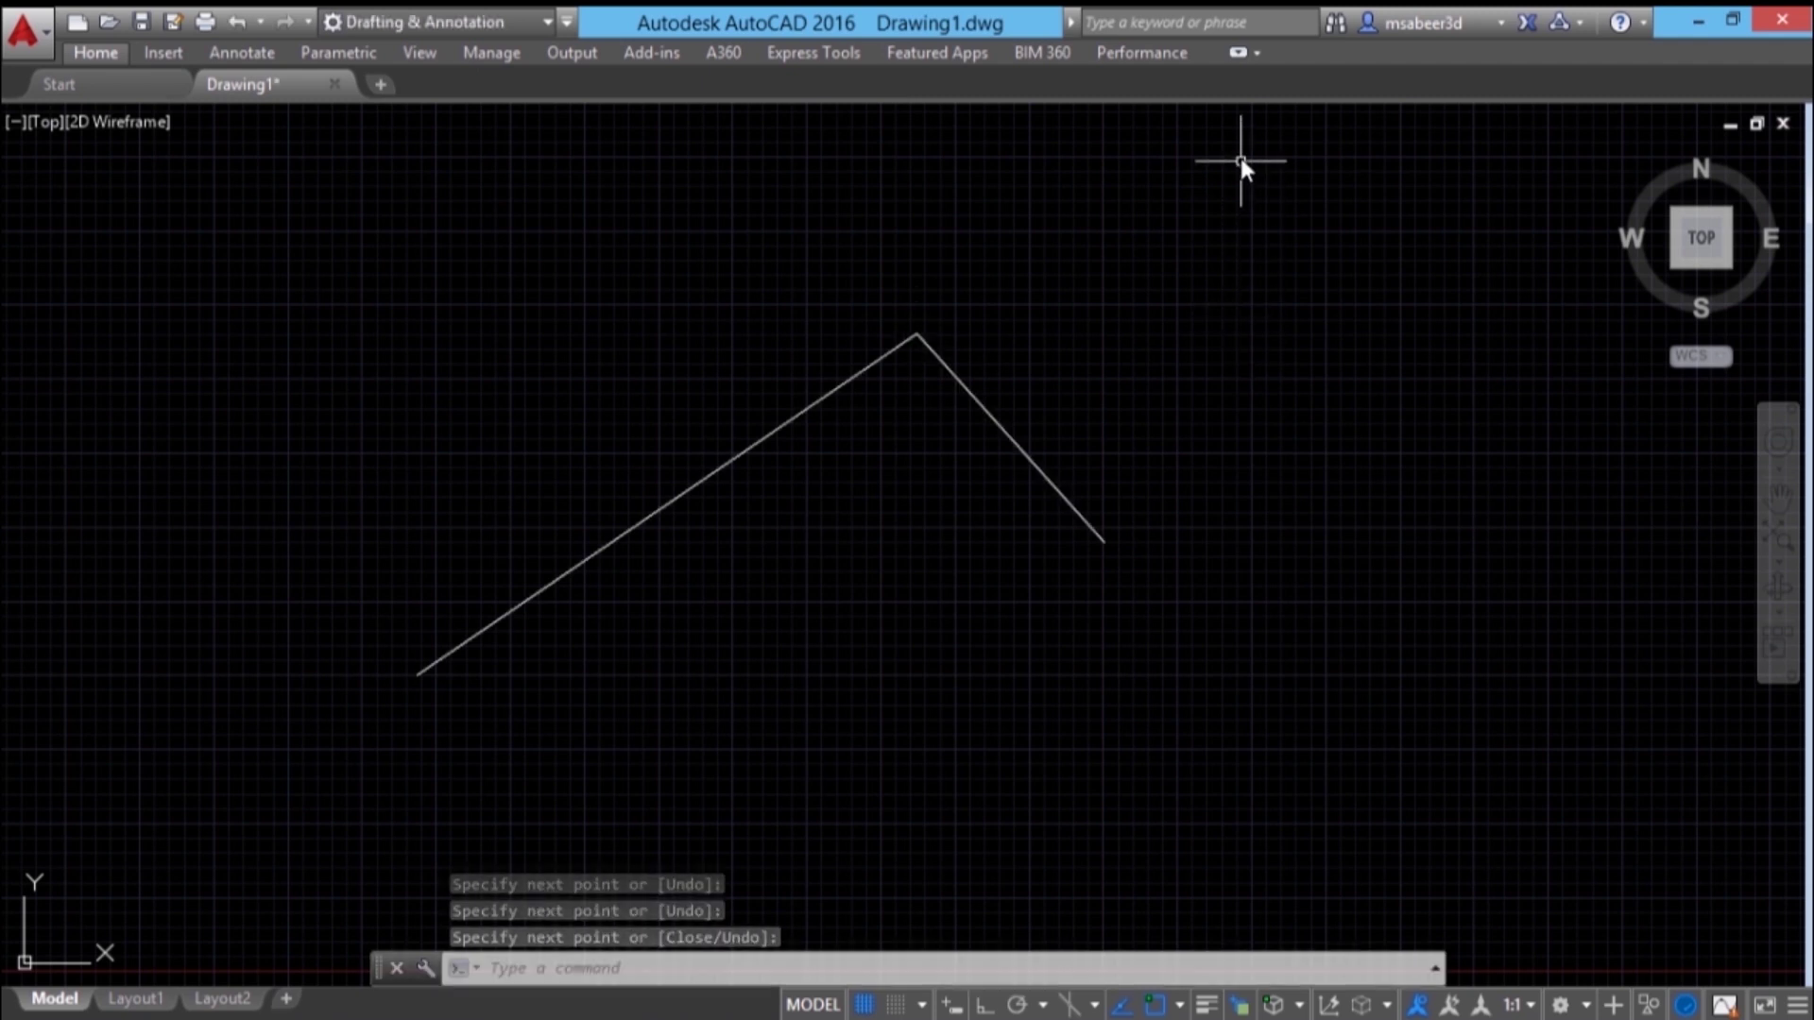
# Cycle the ribbon through panel buttons, panel titles and tabs only back to full, then open the application menu
pyautogui.click(1238, 55)
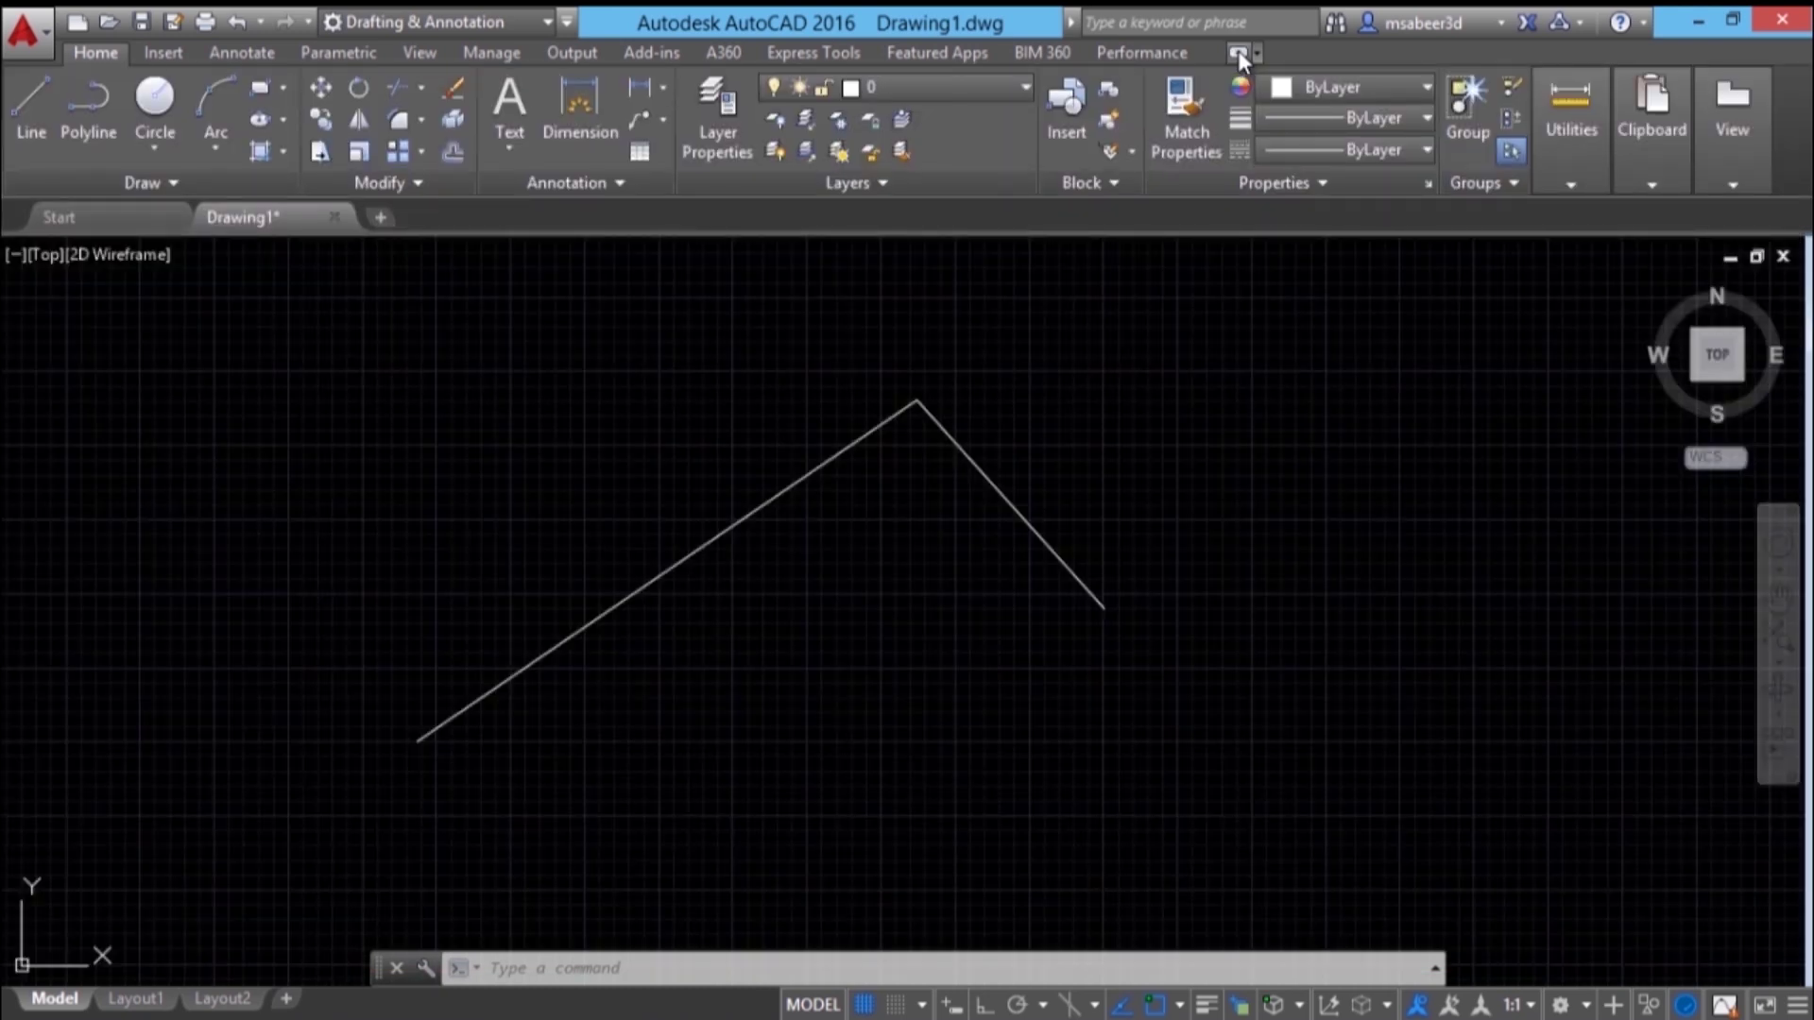
pyautogui.click(1239, 55)
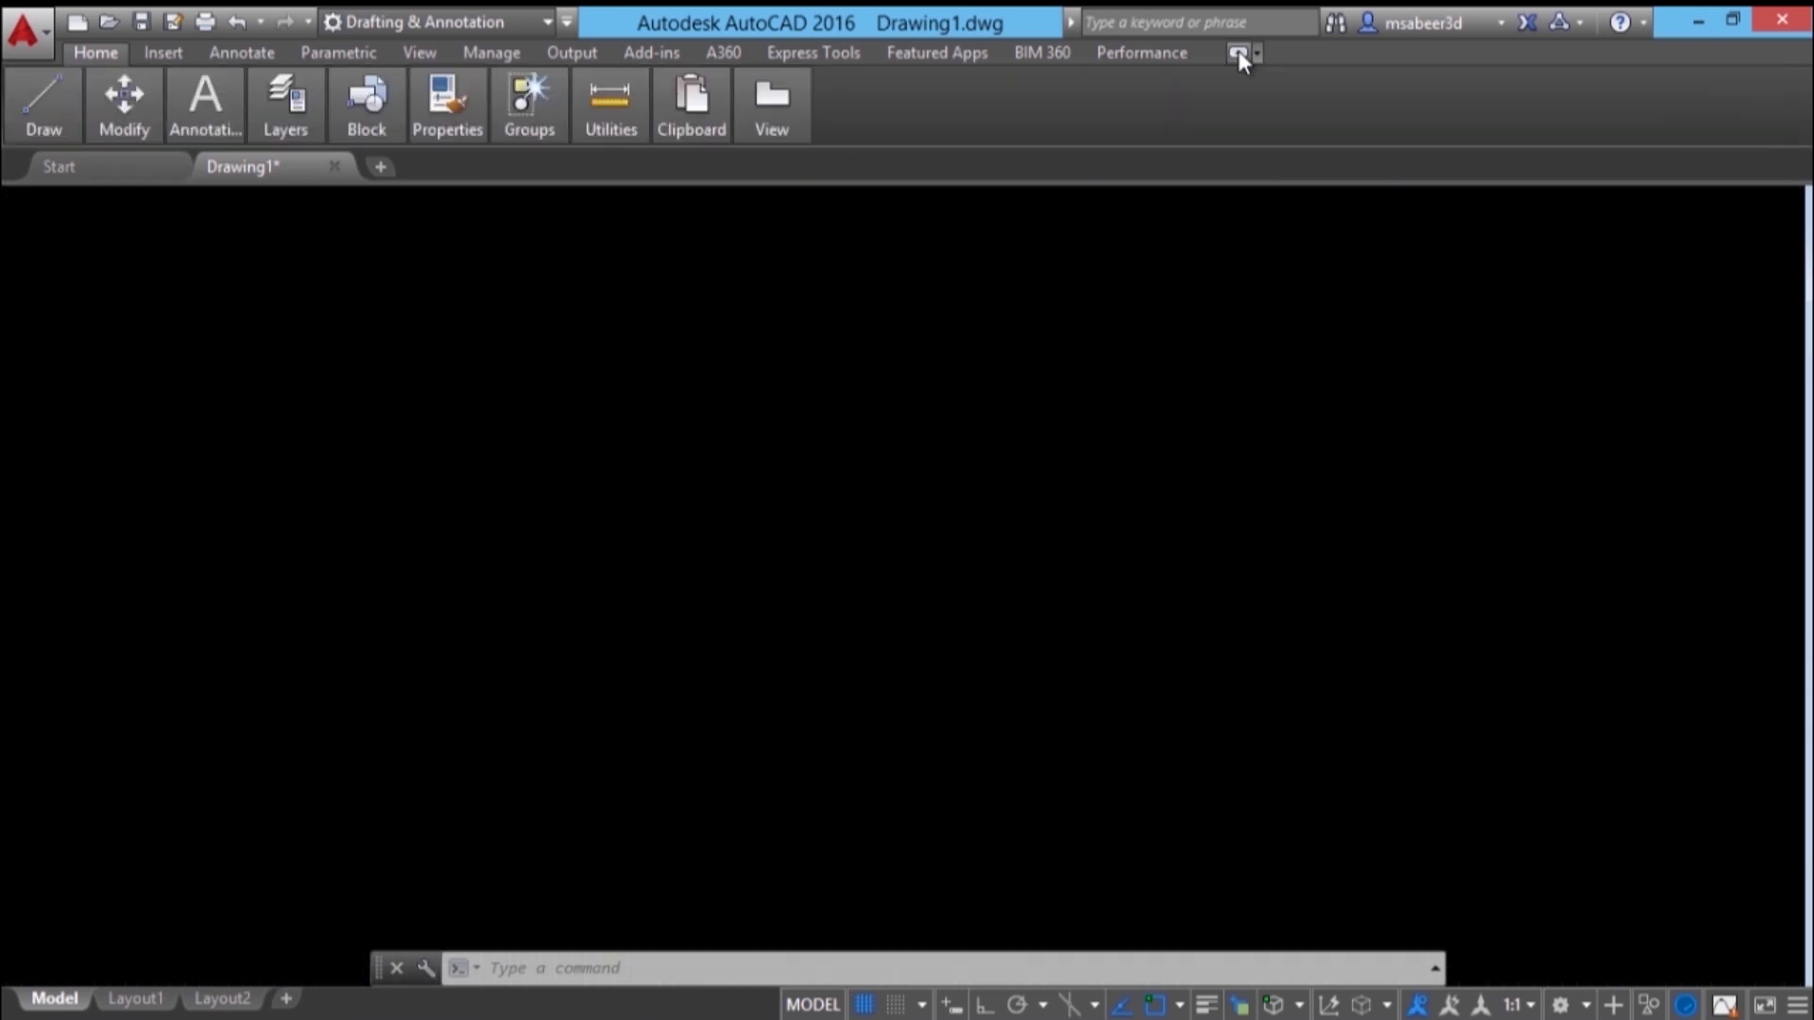
pyautogui.click(1239, 53)
pyautogui.click(1238, 52)
pyautogui.click(1238, 53)
pyautogui.click(24, 33)
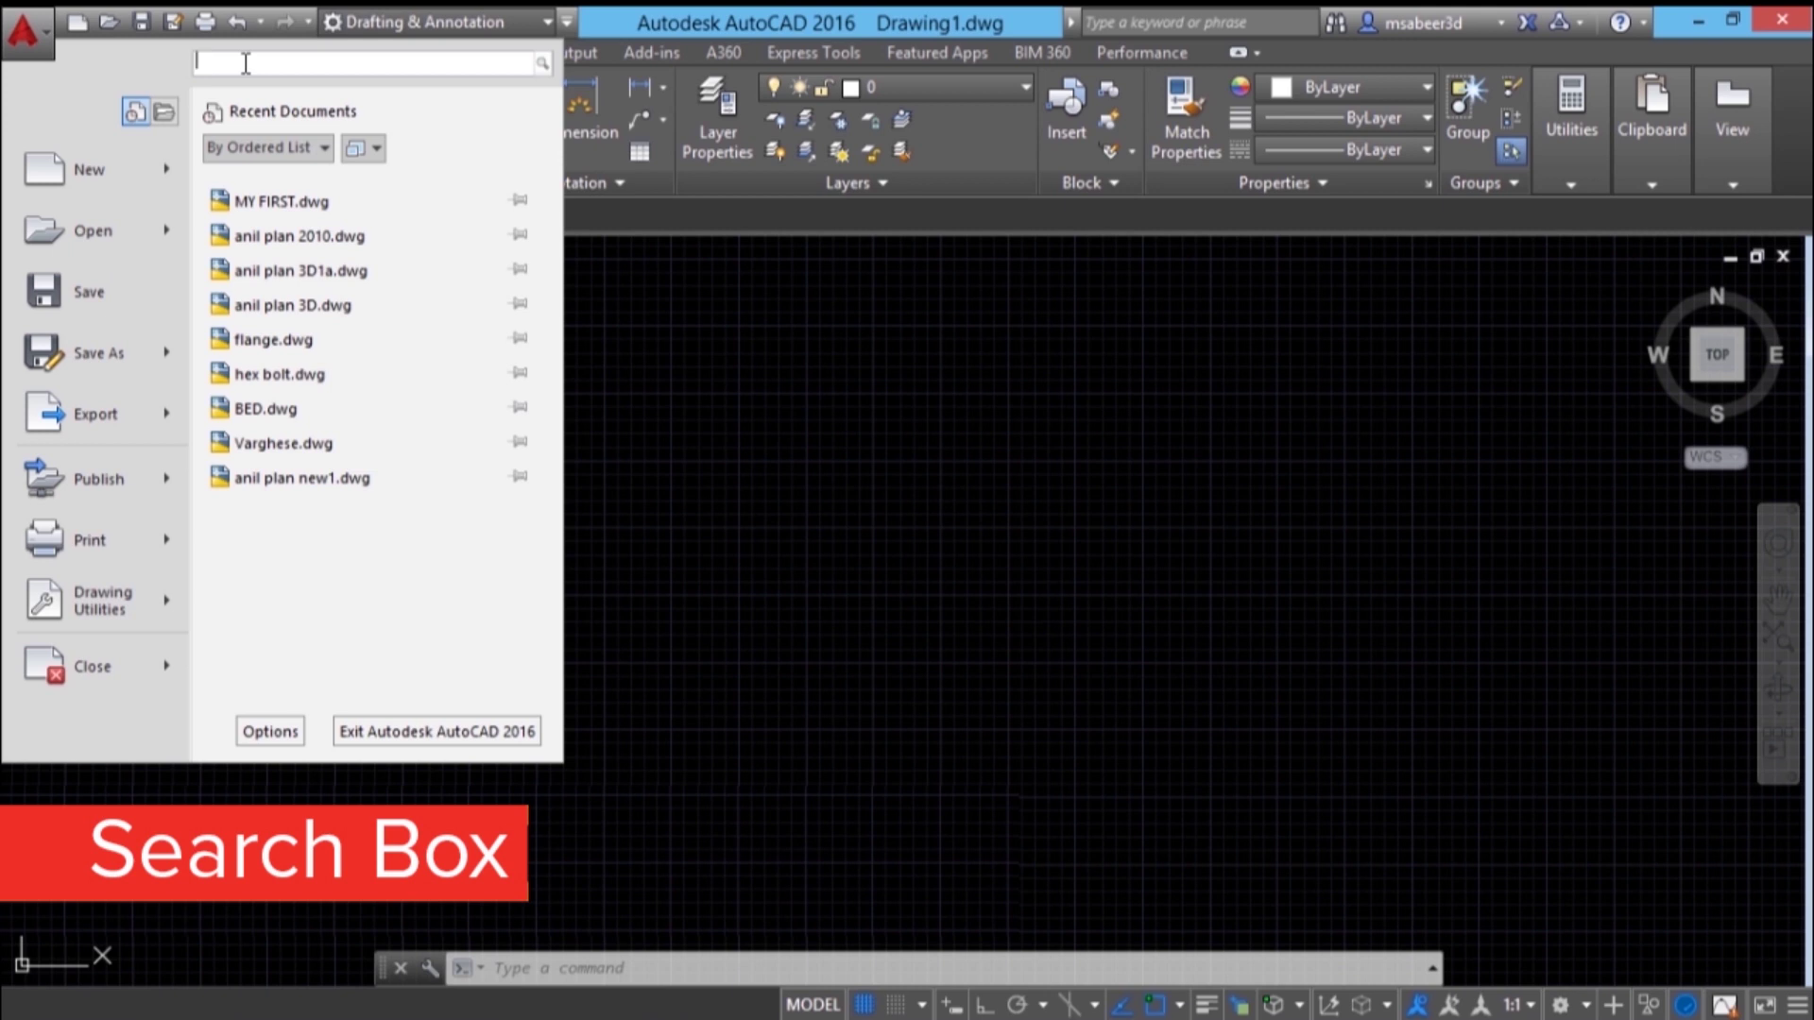
# Search 'trim' in the application menu, launch Trim from the results, then cancel it
pyautogui.write('trim')
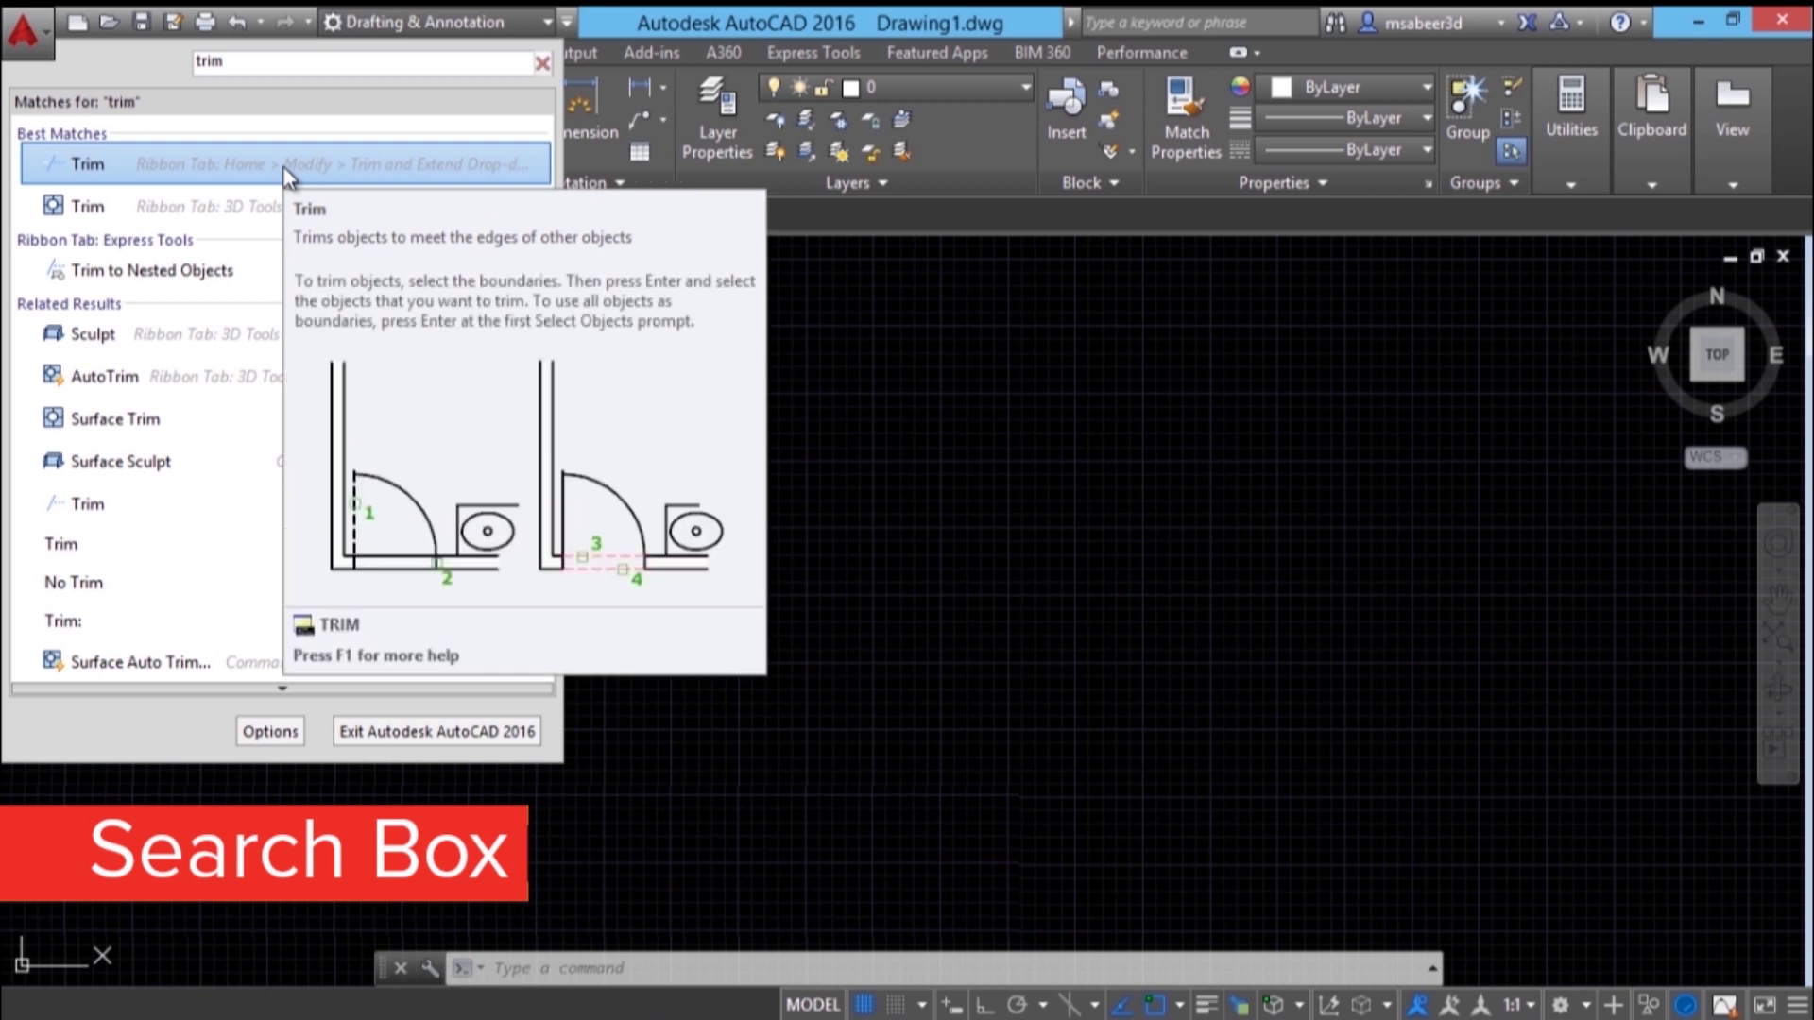
pyautogui.click(282, 167)
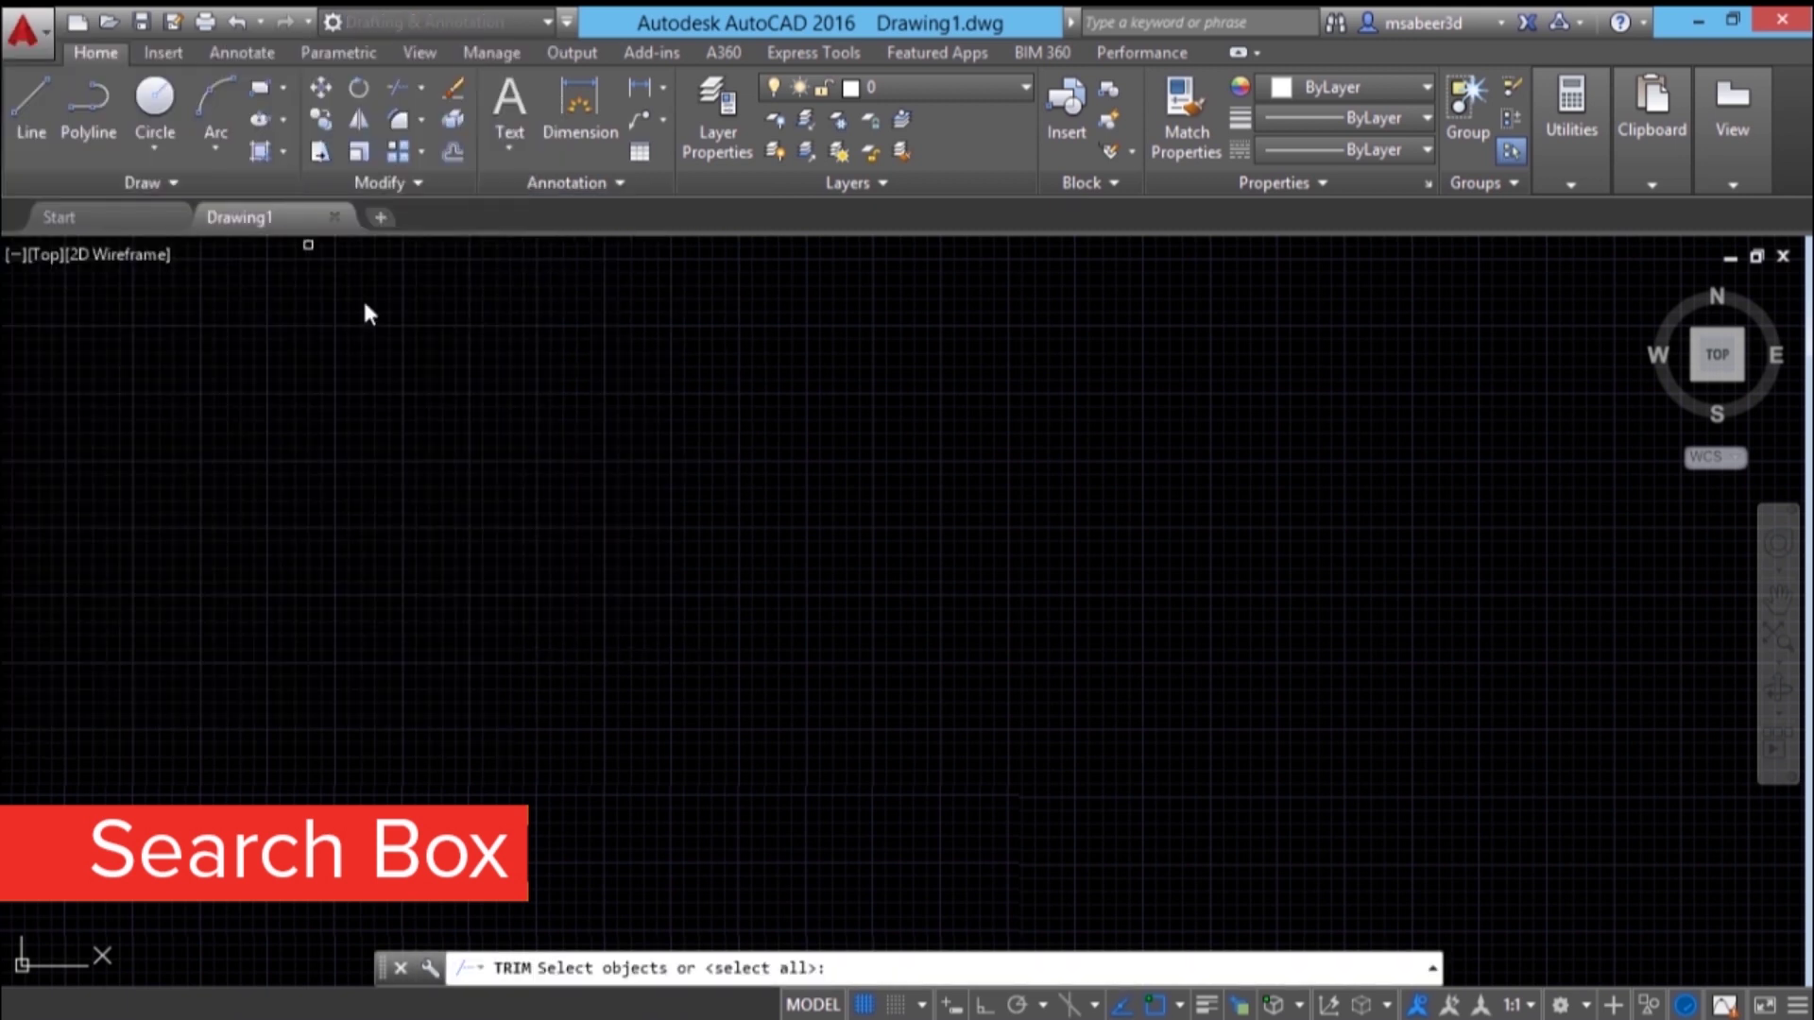
pyautogui.press('Escape')
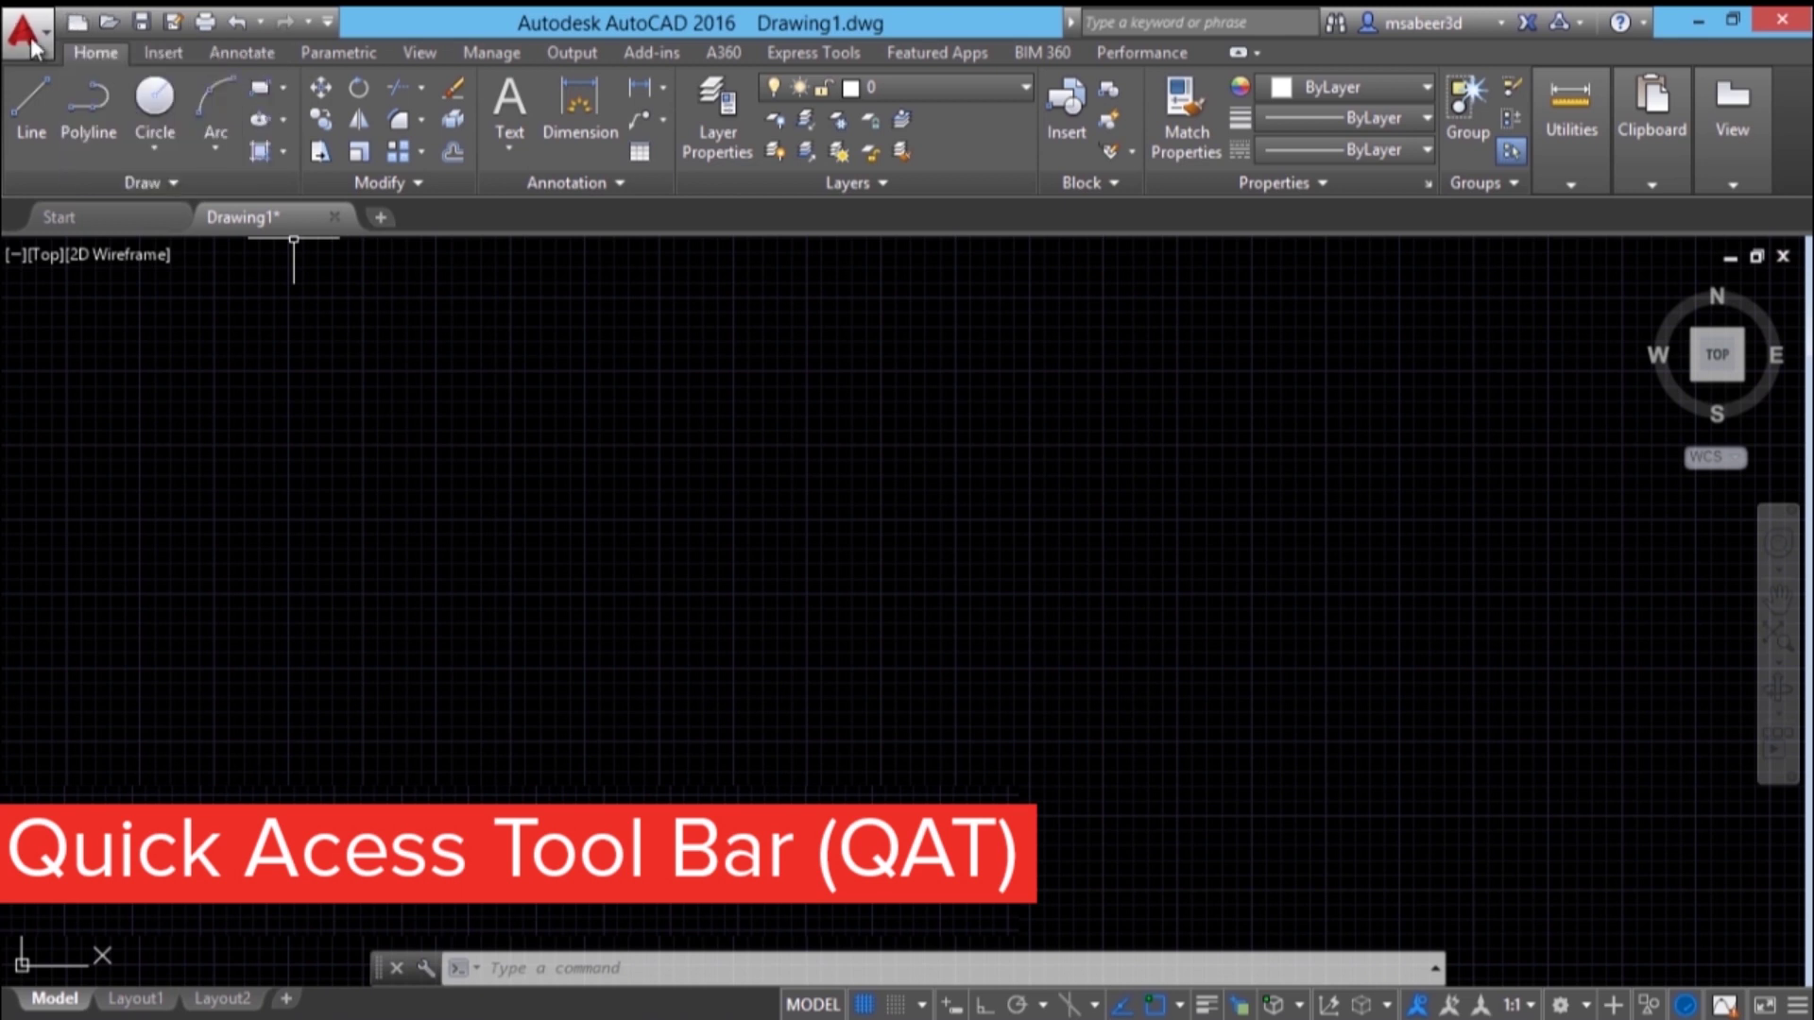
pyautogui.click(26, 33)
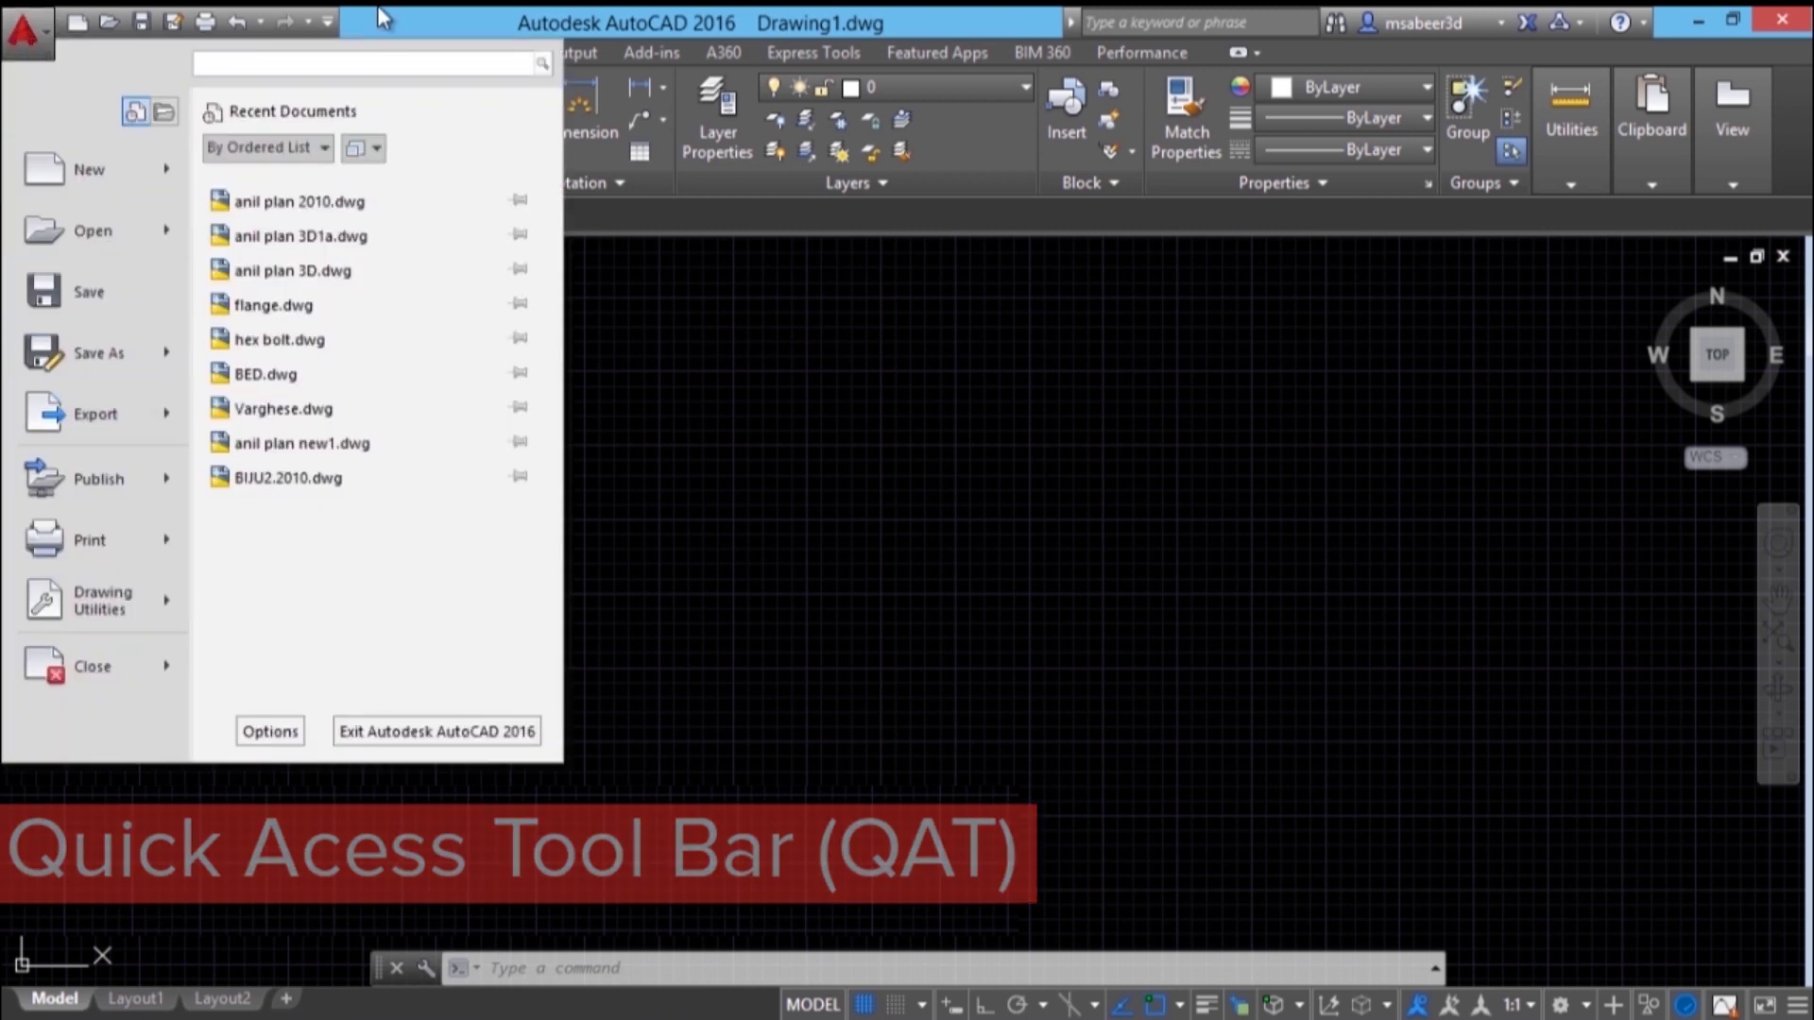
pyautogui.click(191, 40)
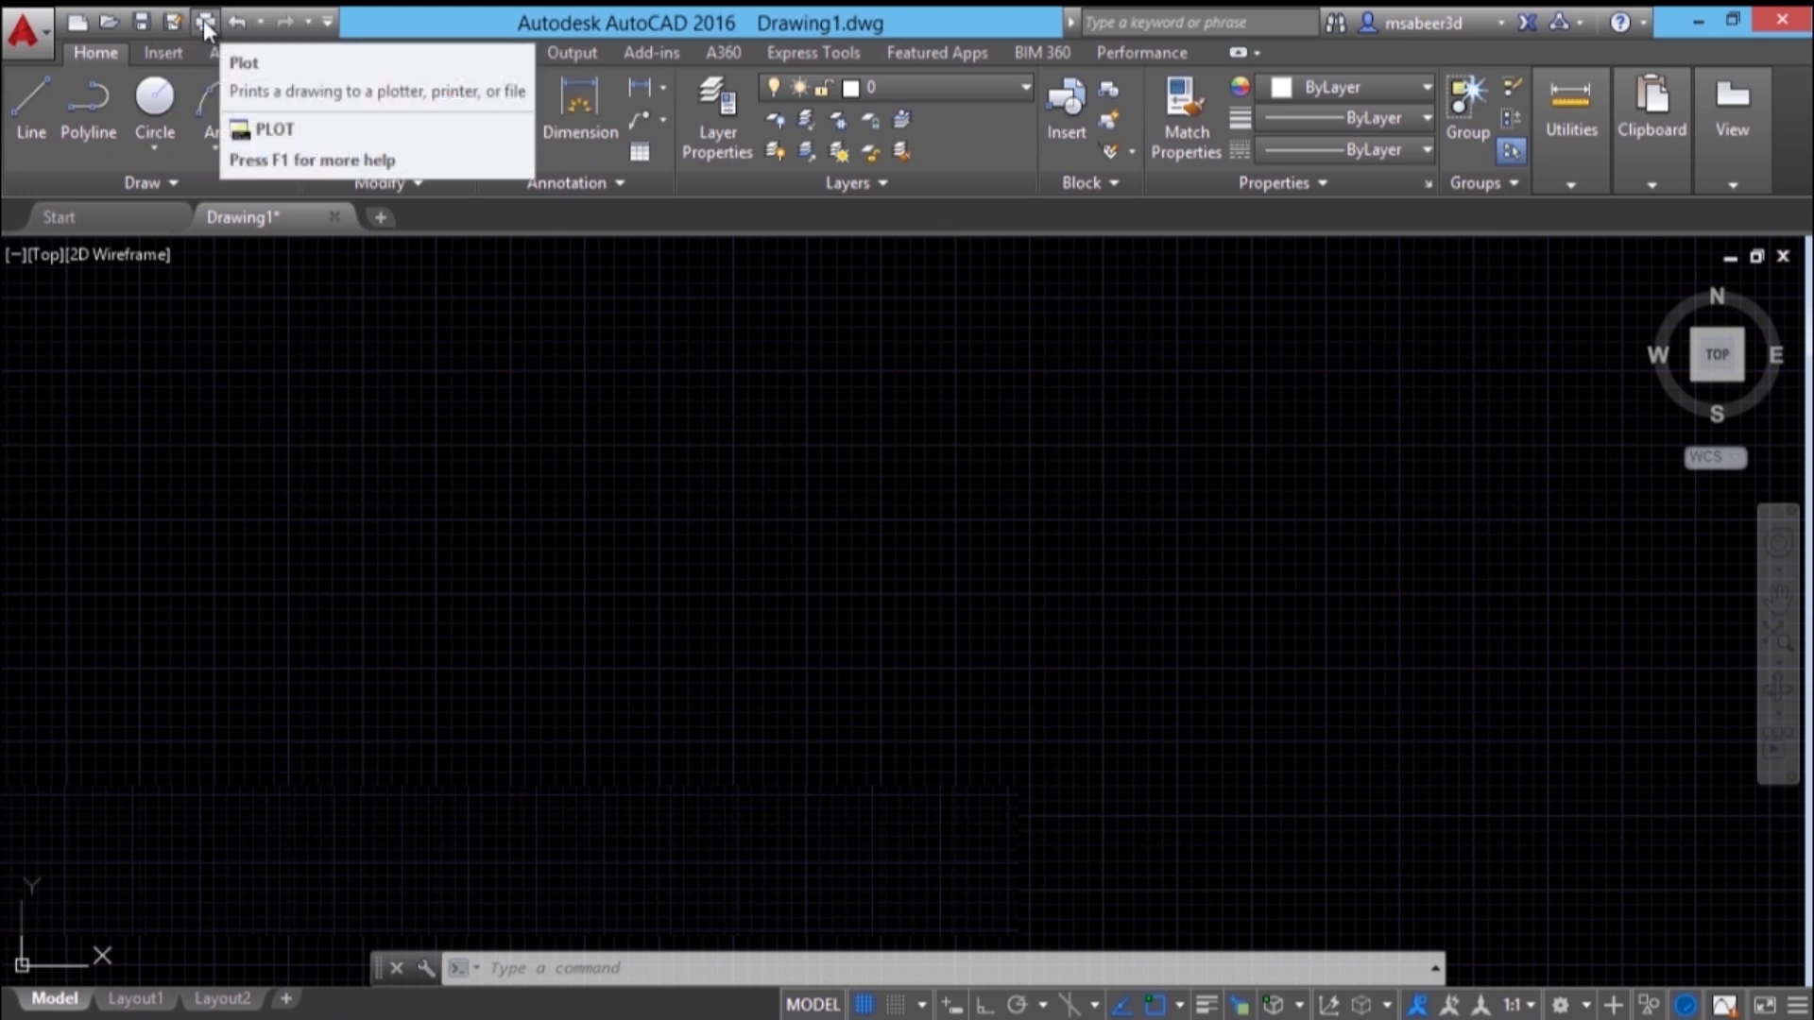
# Show the Customize Quick Access Toolbar list of available commands
pyautogui.click(327, 17)
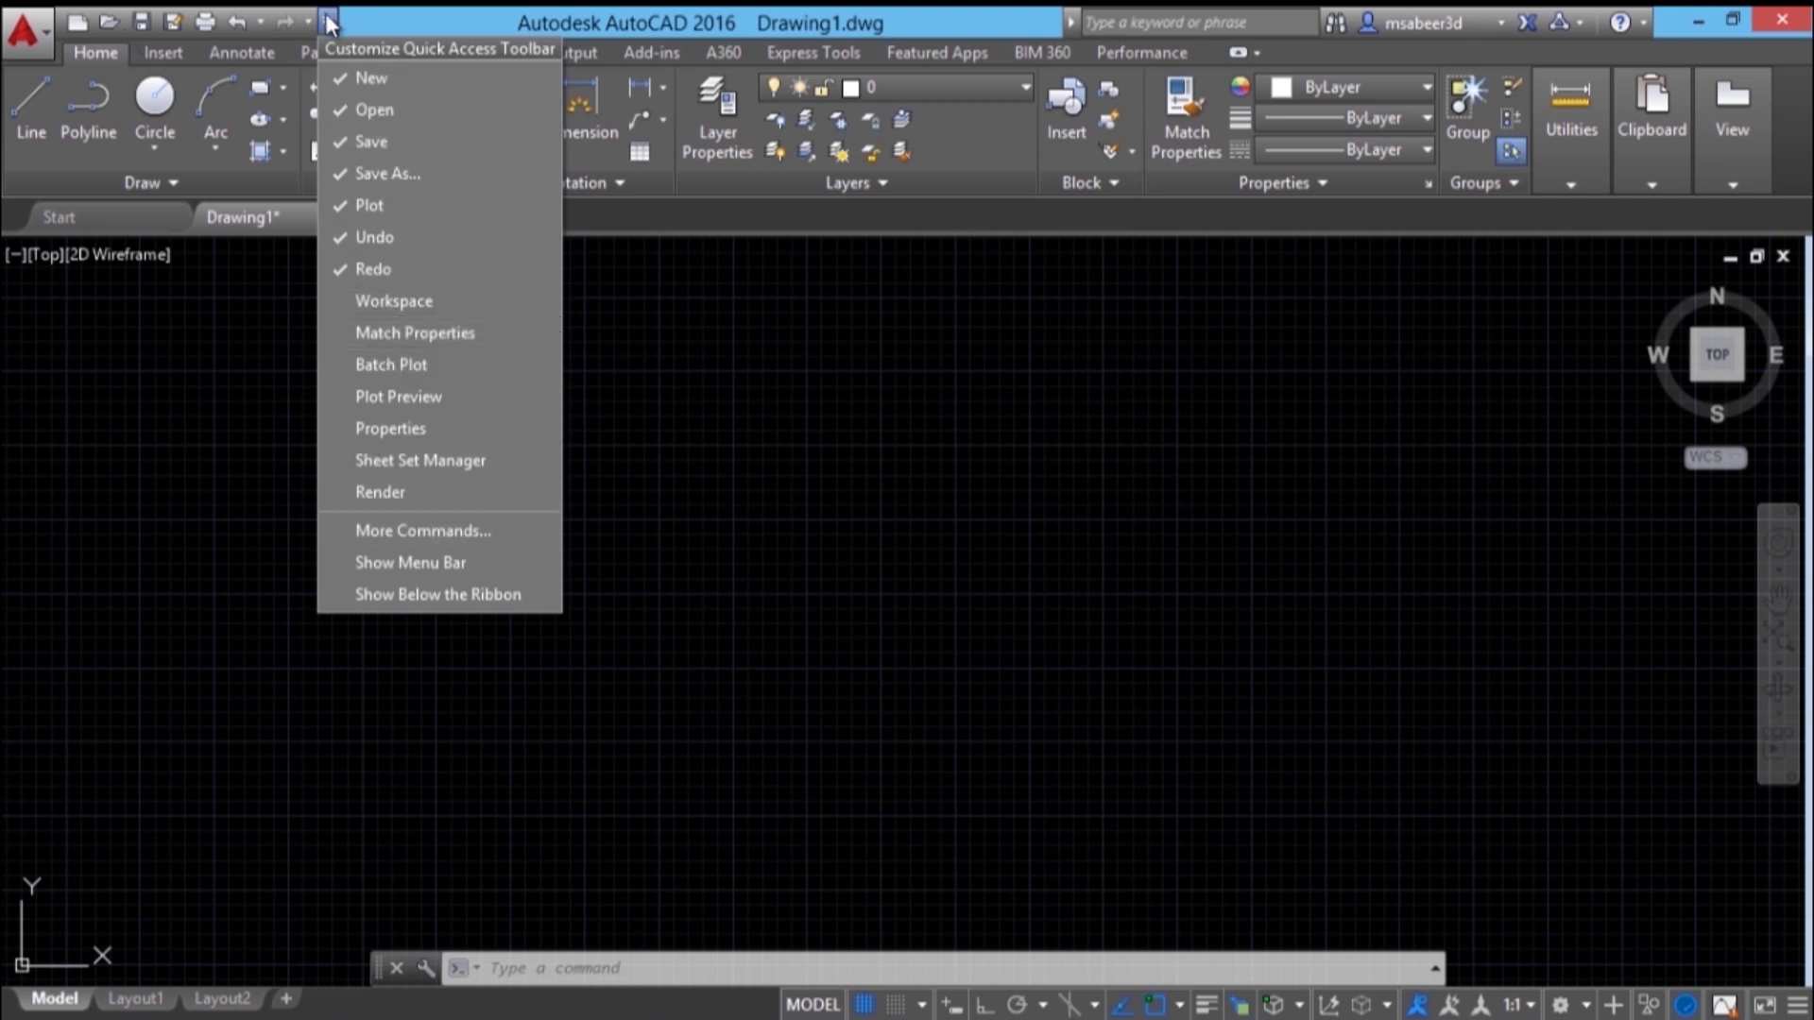
# Add the Workspace control to the Quick Access Toolbar and check its workspace list
pyautogui.click(383, 310)
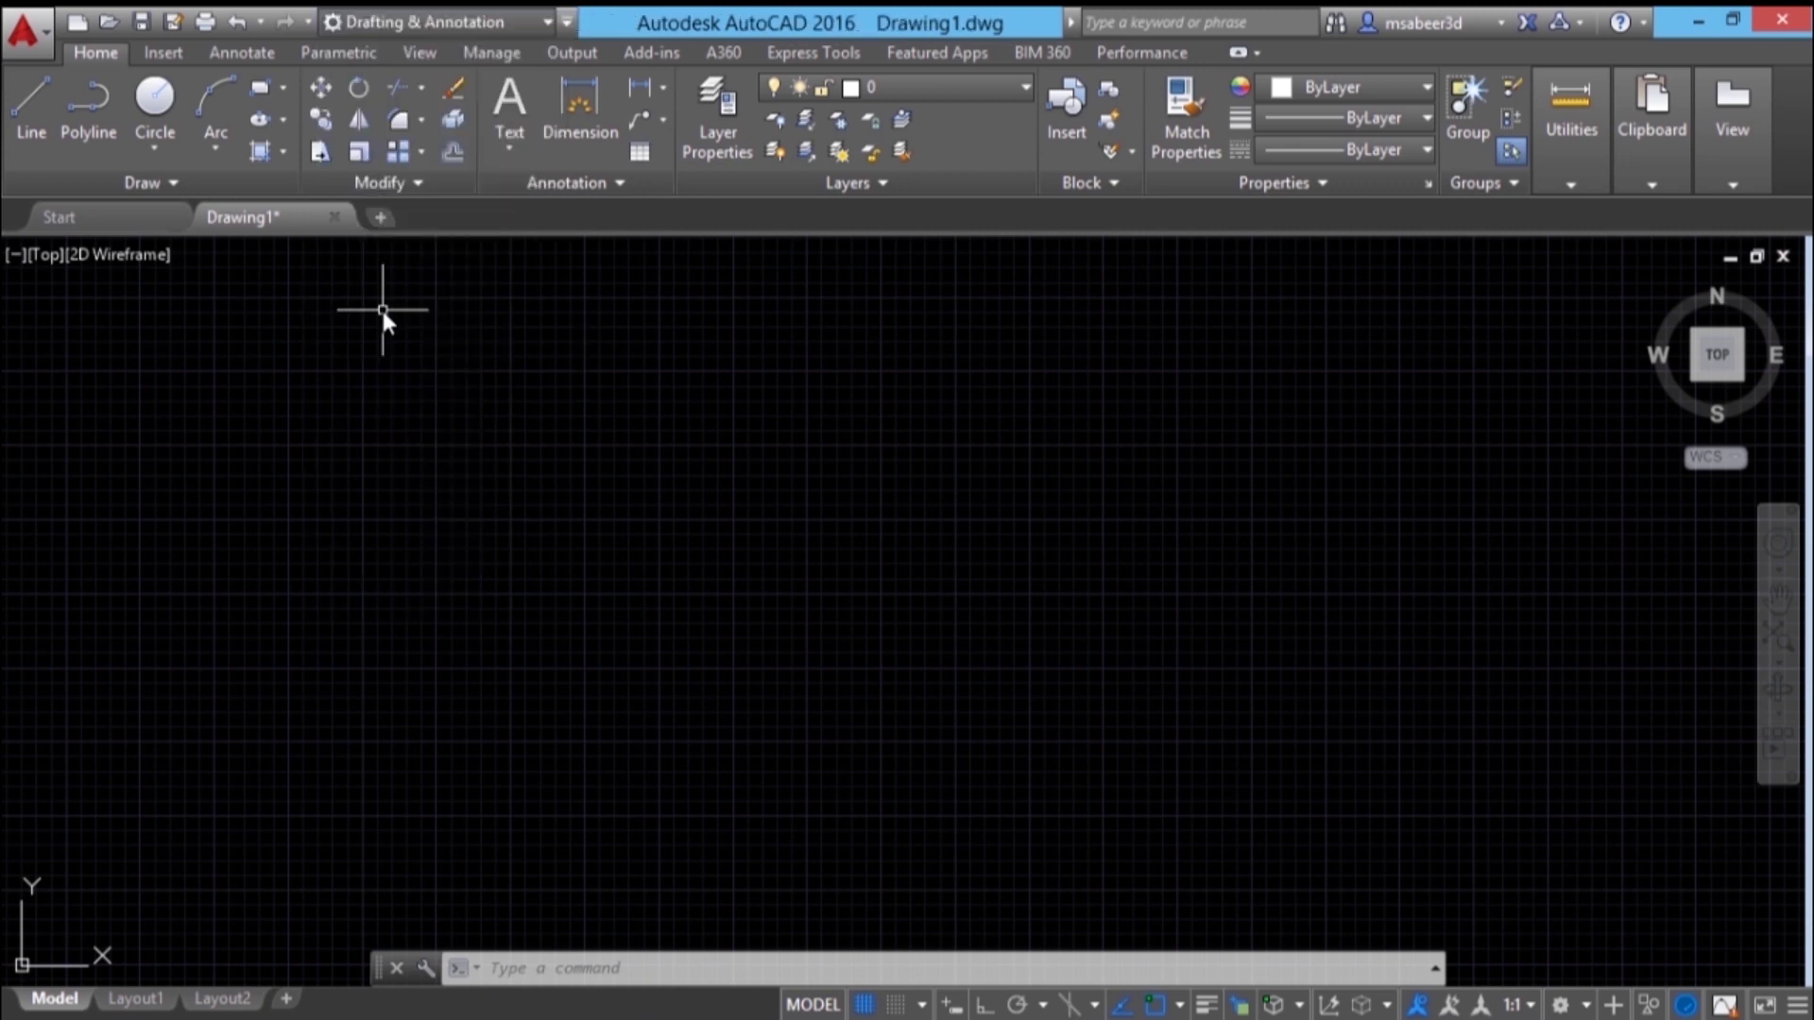
pyautogui.click(509, 23)
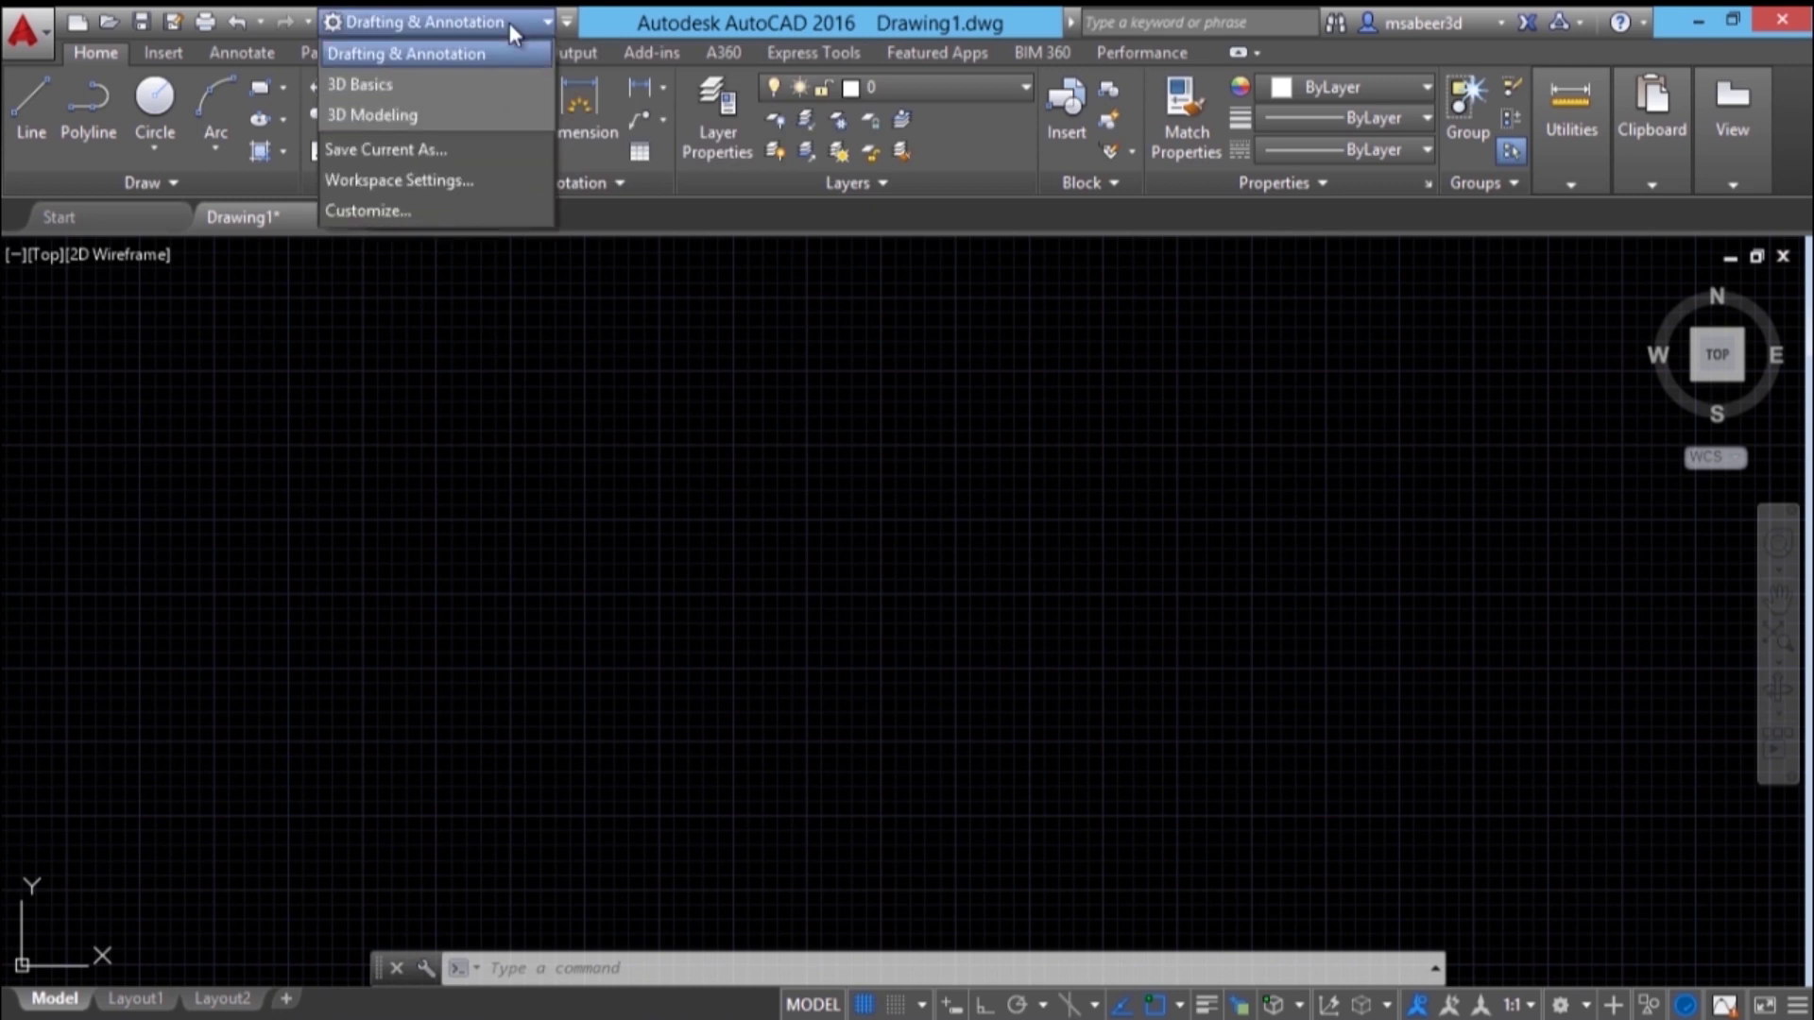
pyautogui.click(508, 23)
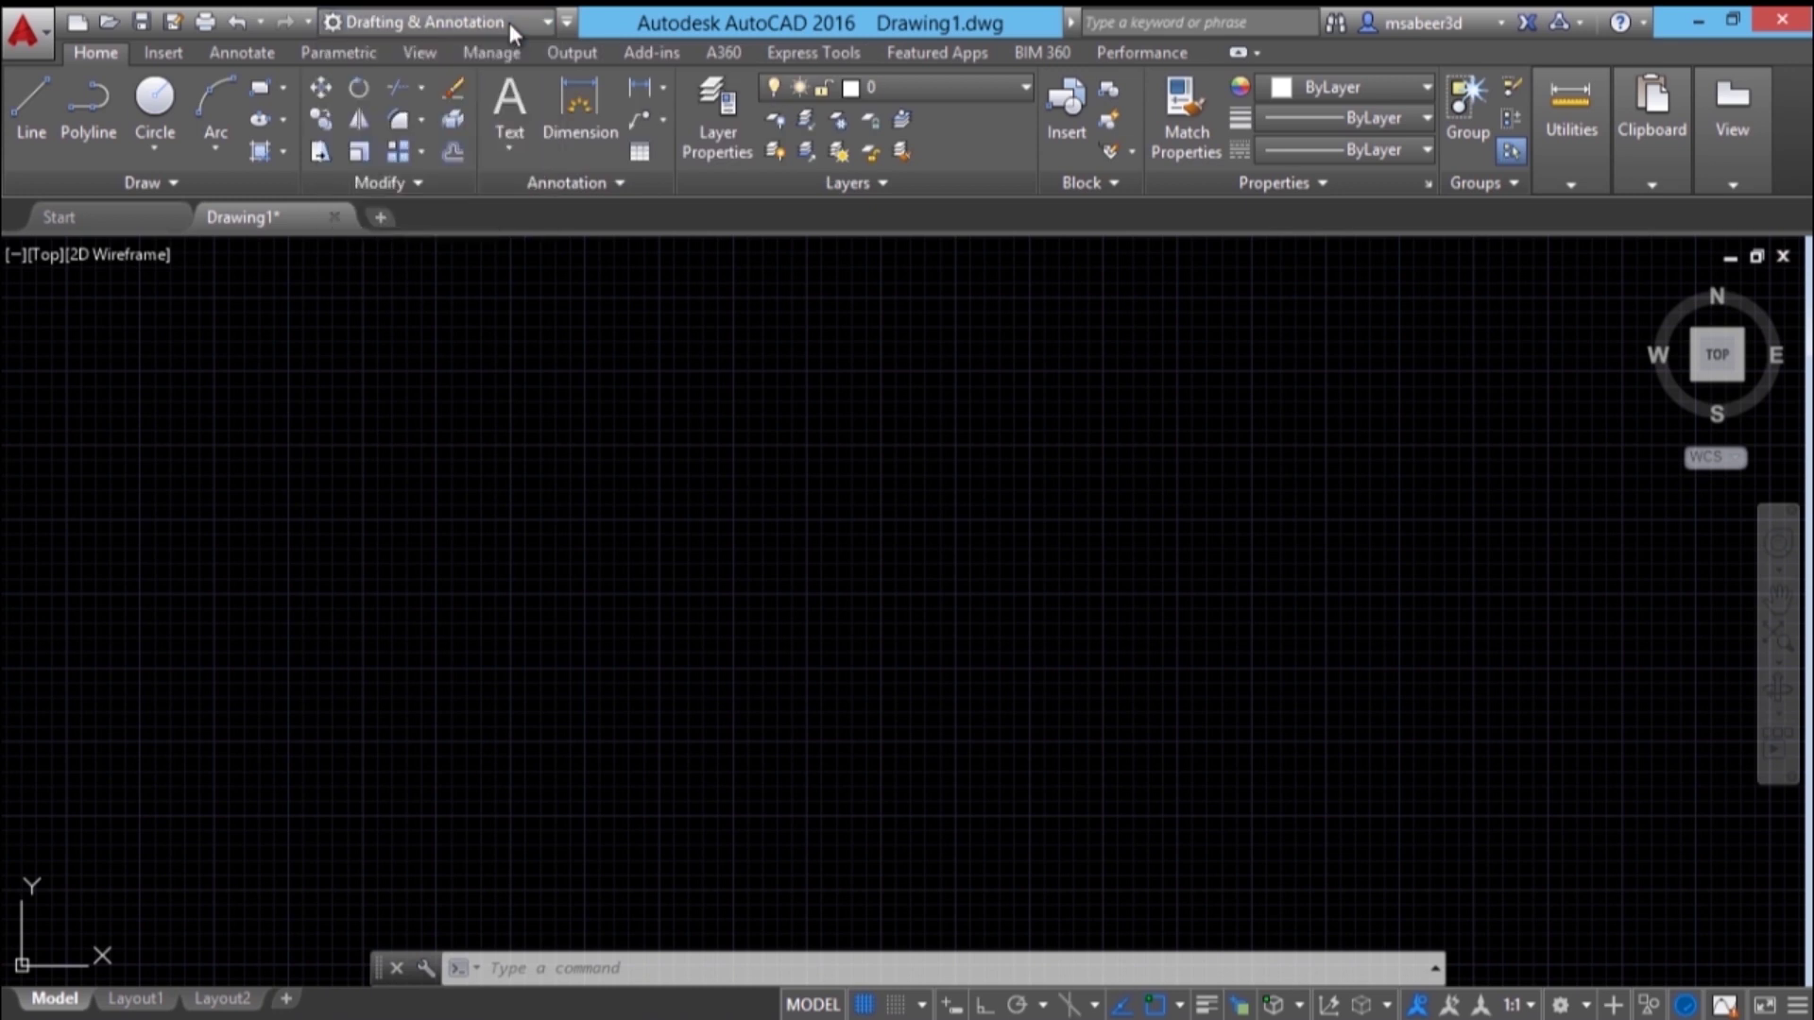
pyautogui.click(456, 19)
pyautogui.click(456, 19)
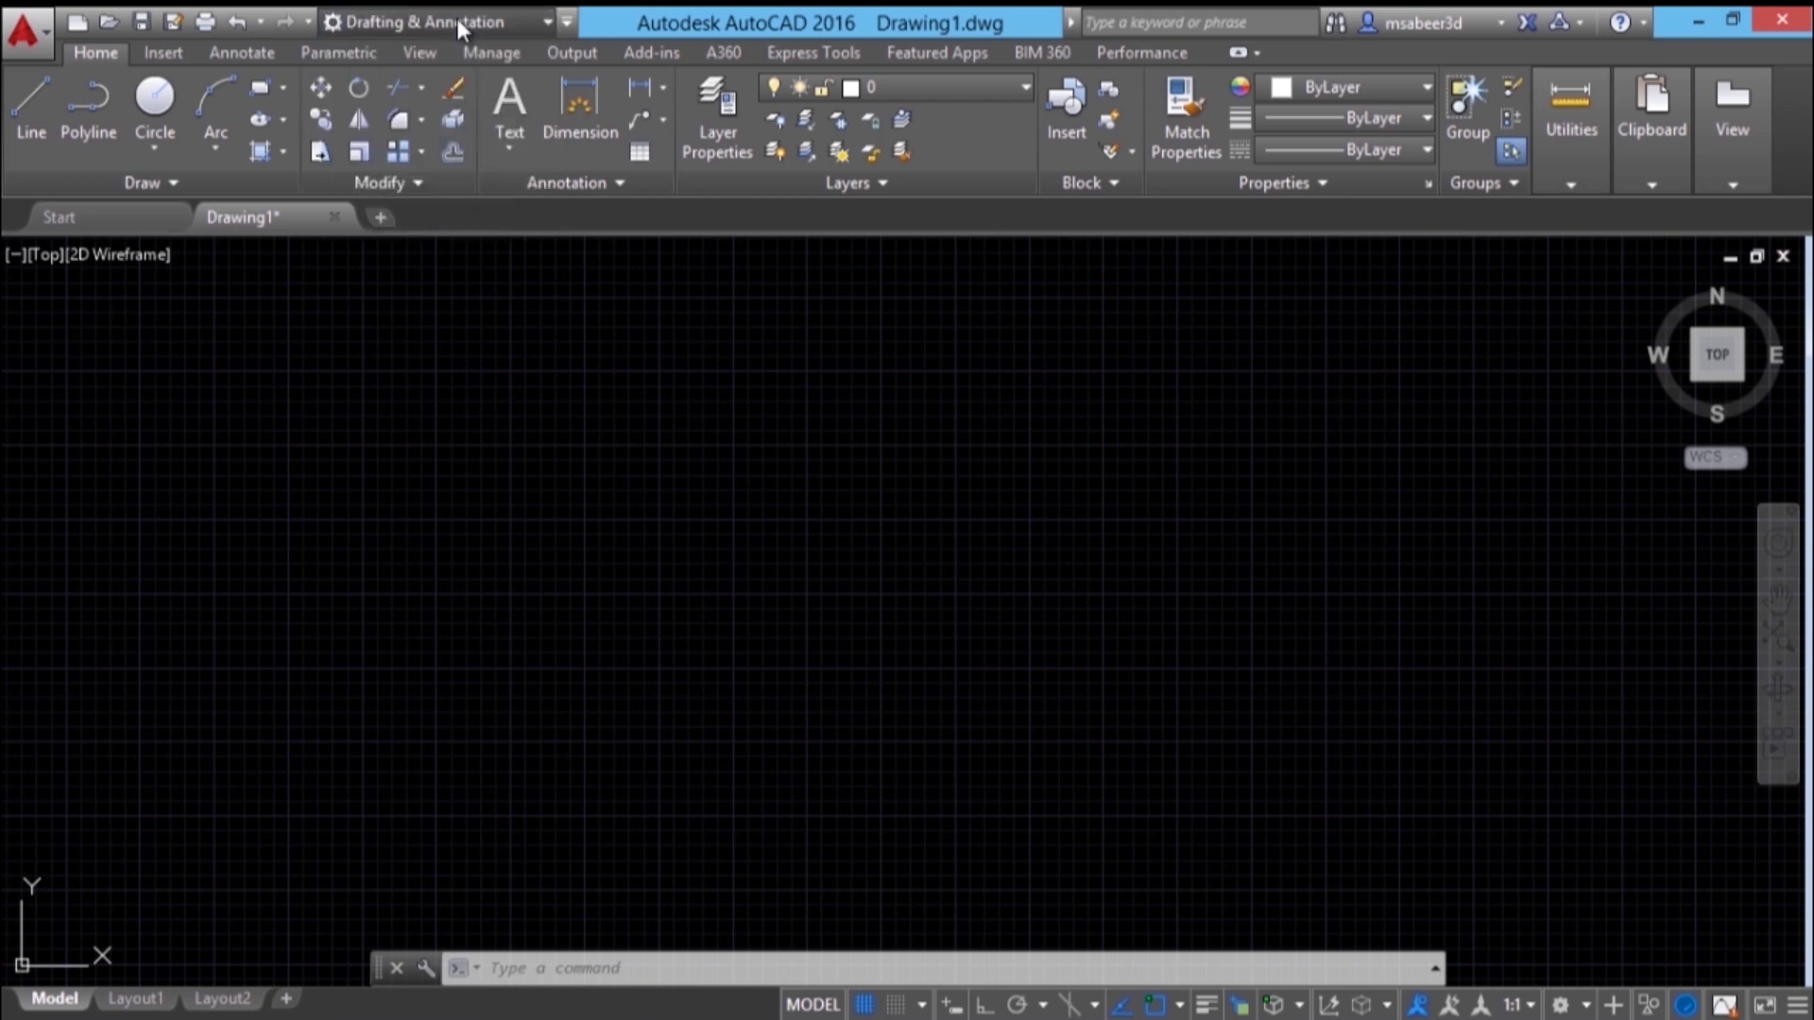
# Switch to the 3D Basics workspace, then to 3D Modeling
pyautogui.click(456, 19)
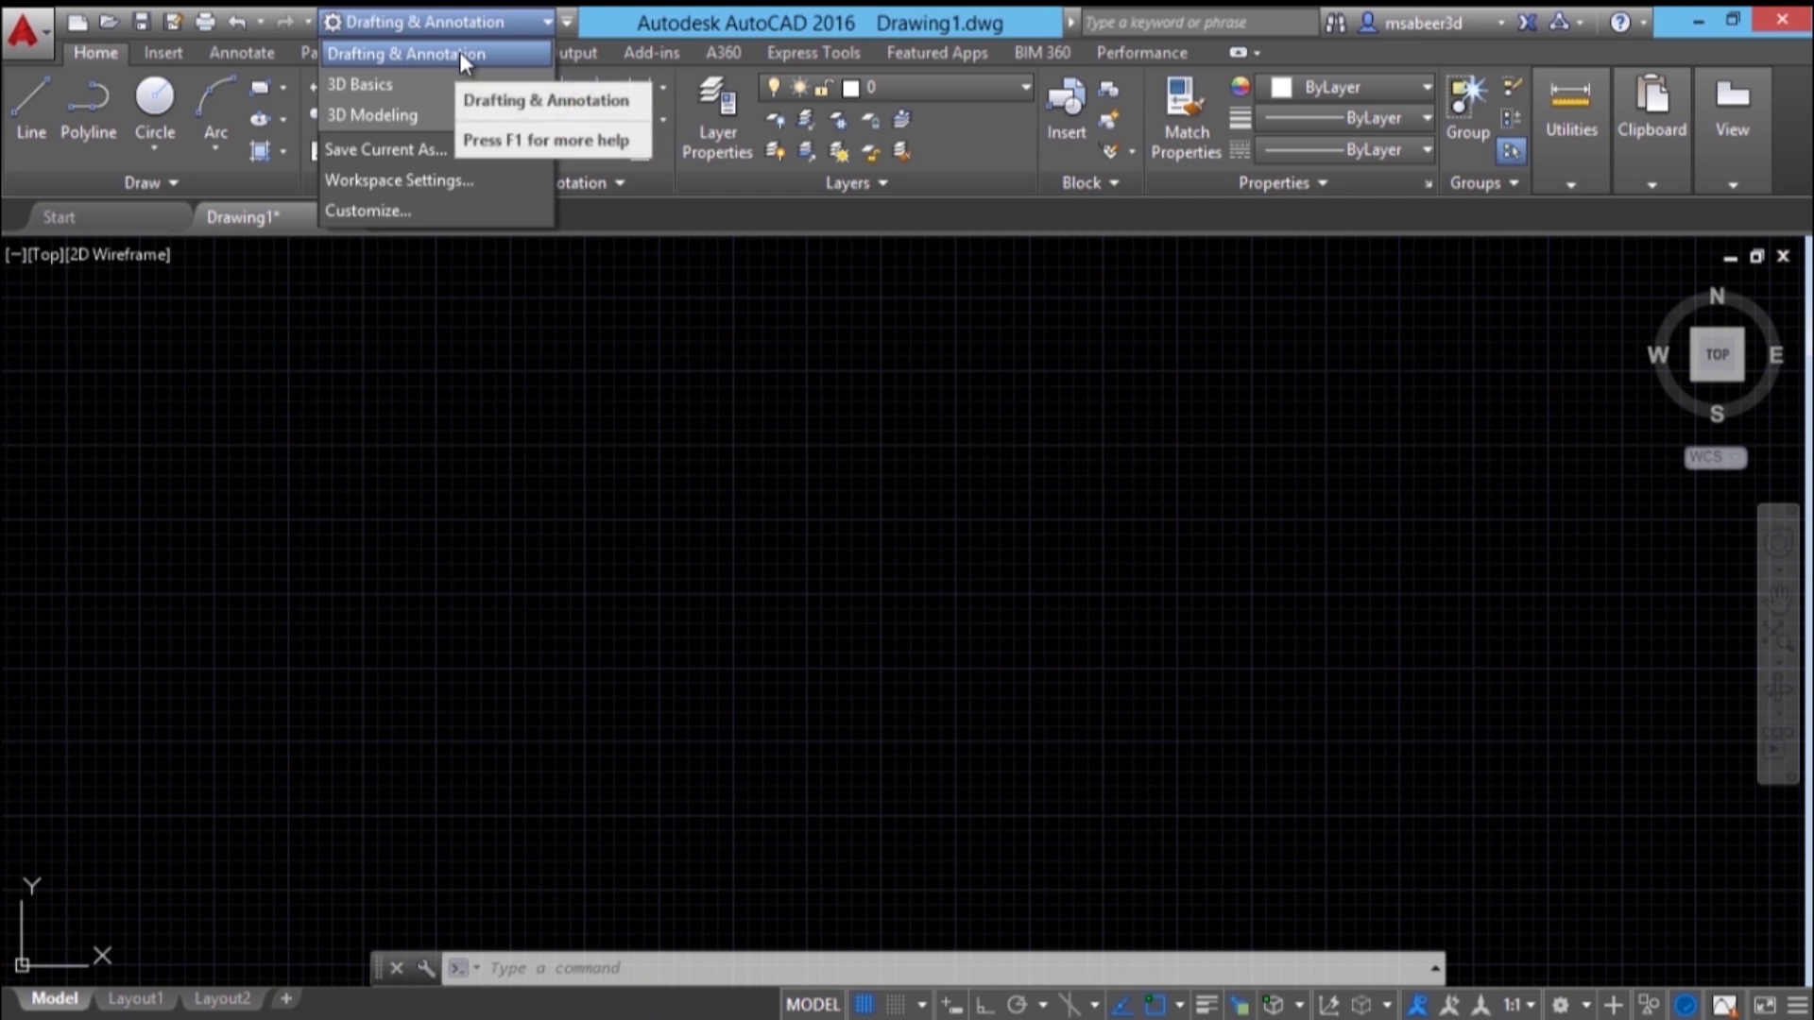
pyautogui.click(392, 87)
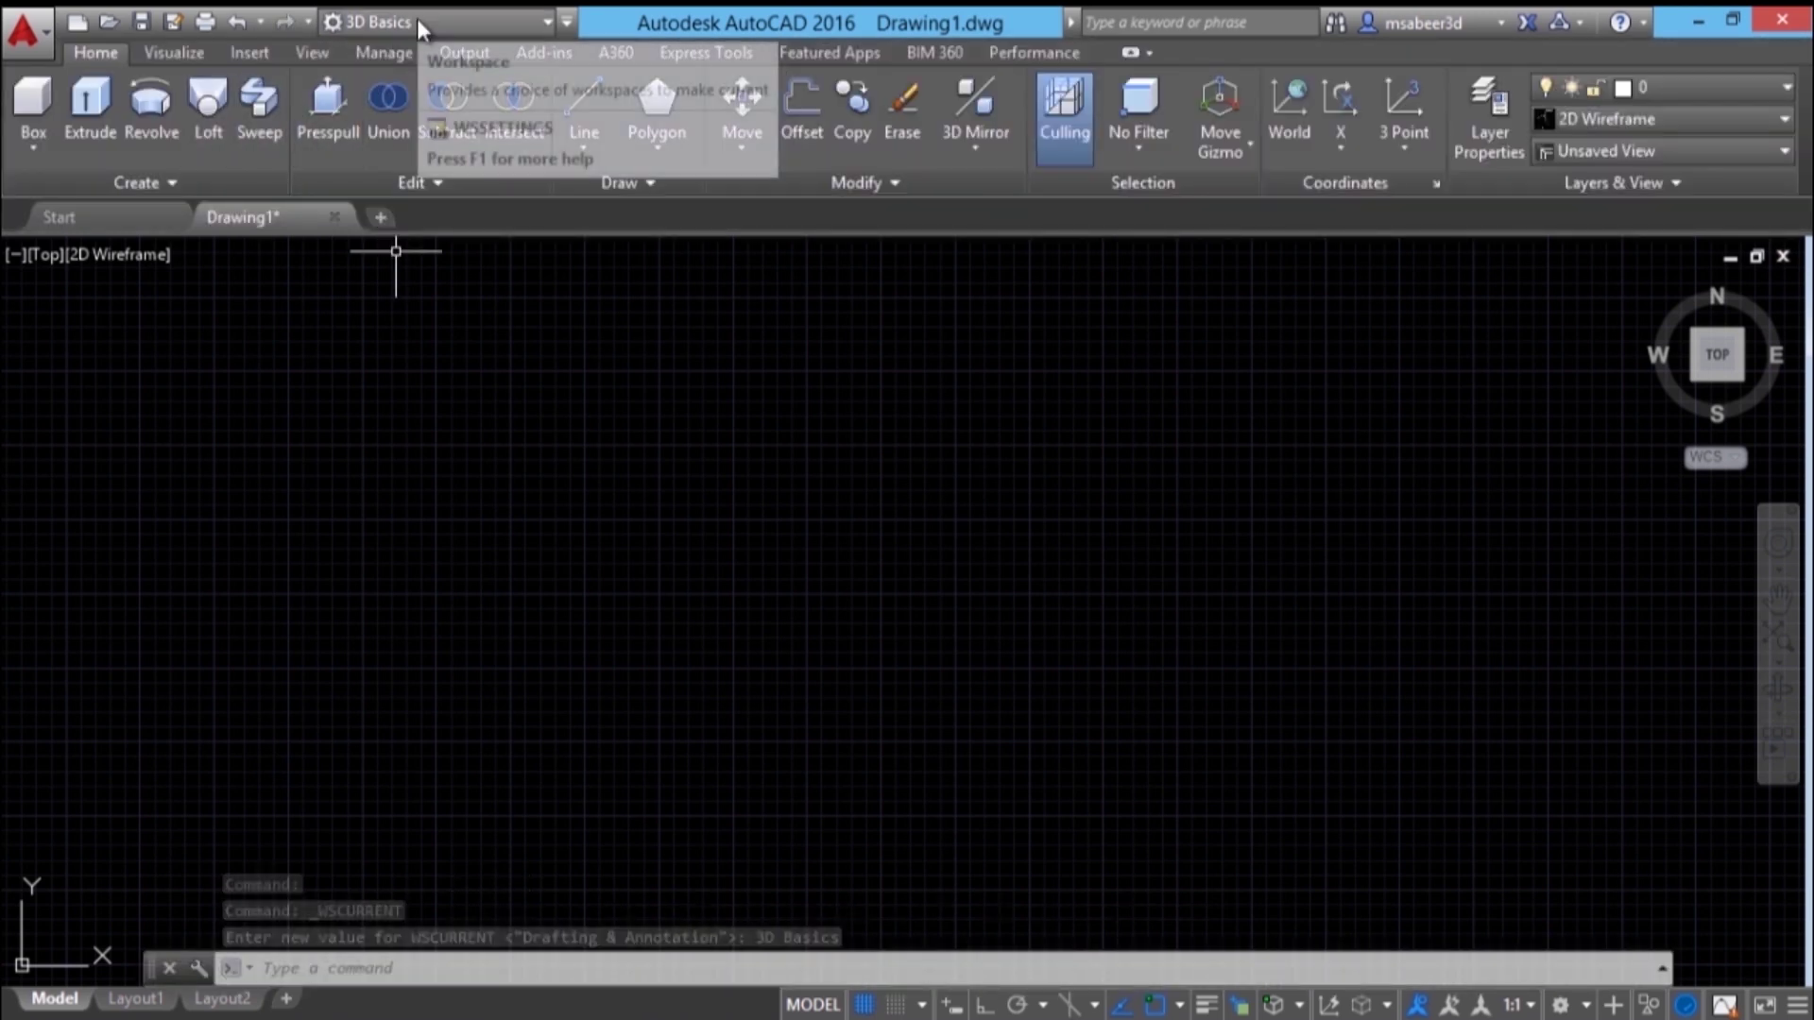
pyautogui.click(416, 19)
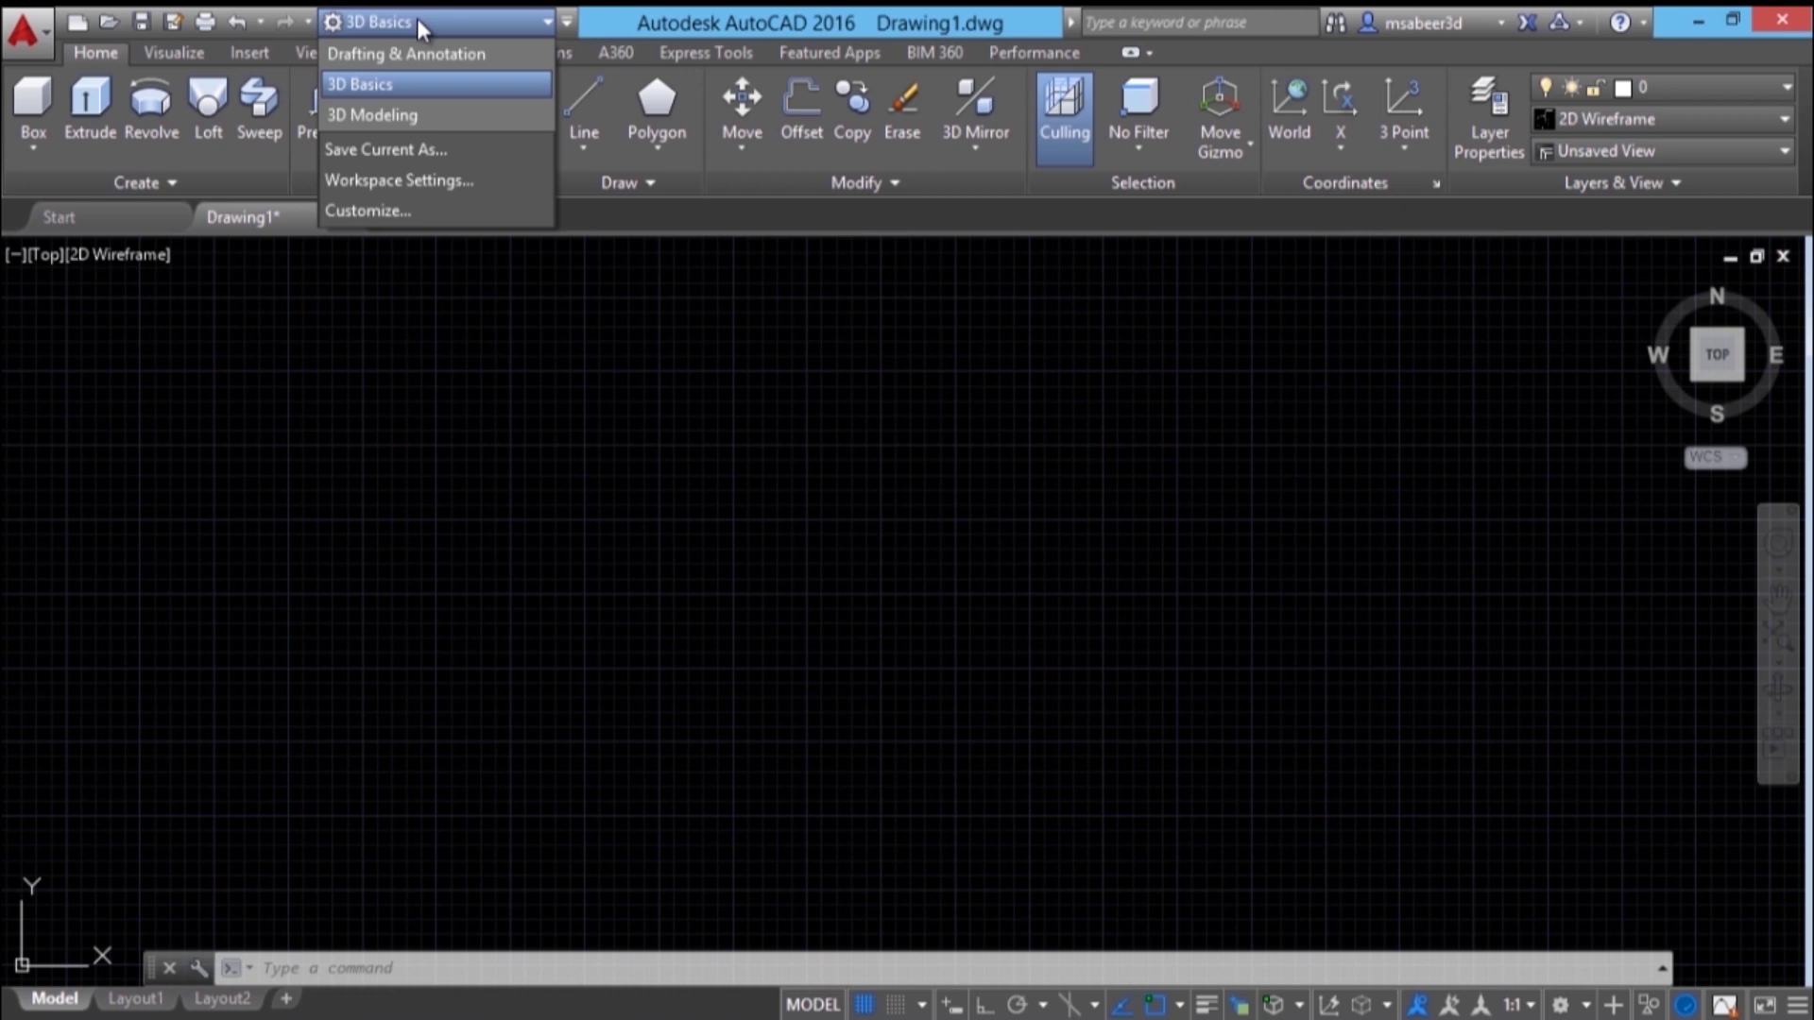
pyautogui.click(393, 112)
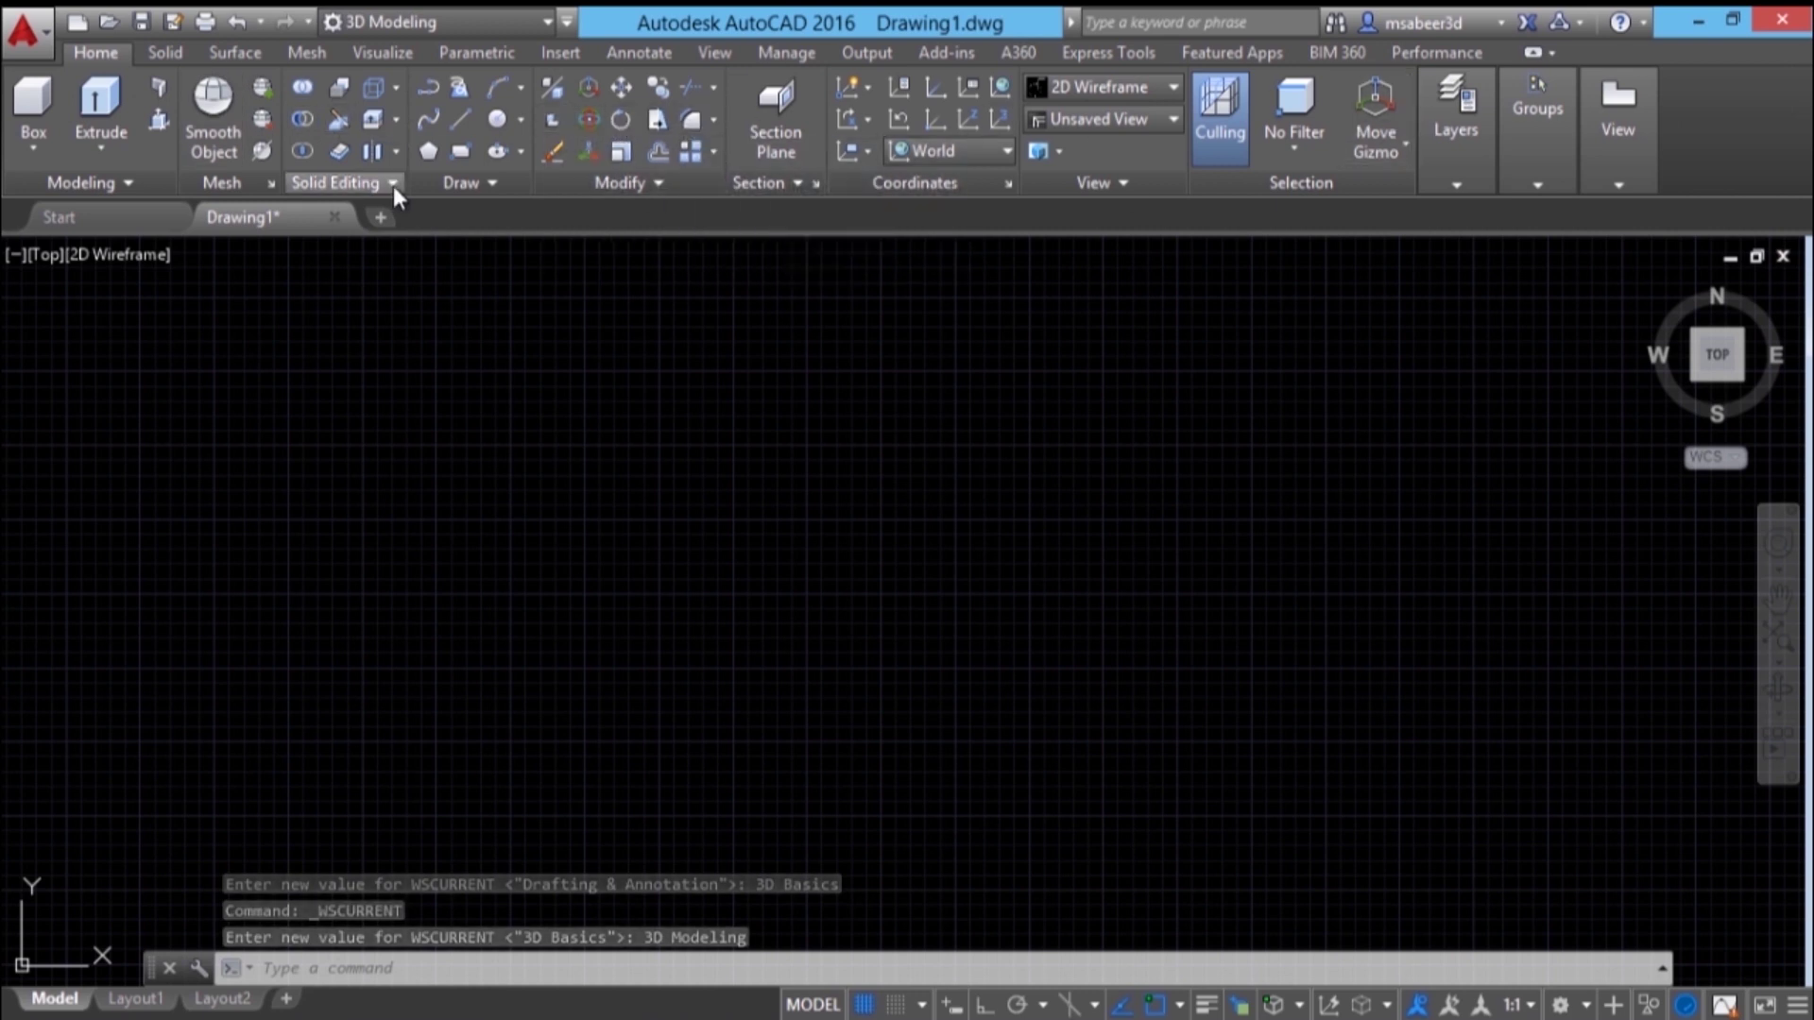
pyautogui.click(414, 22)
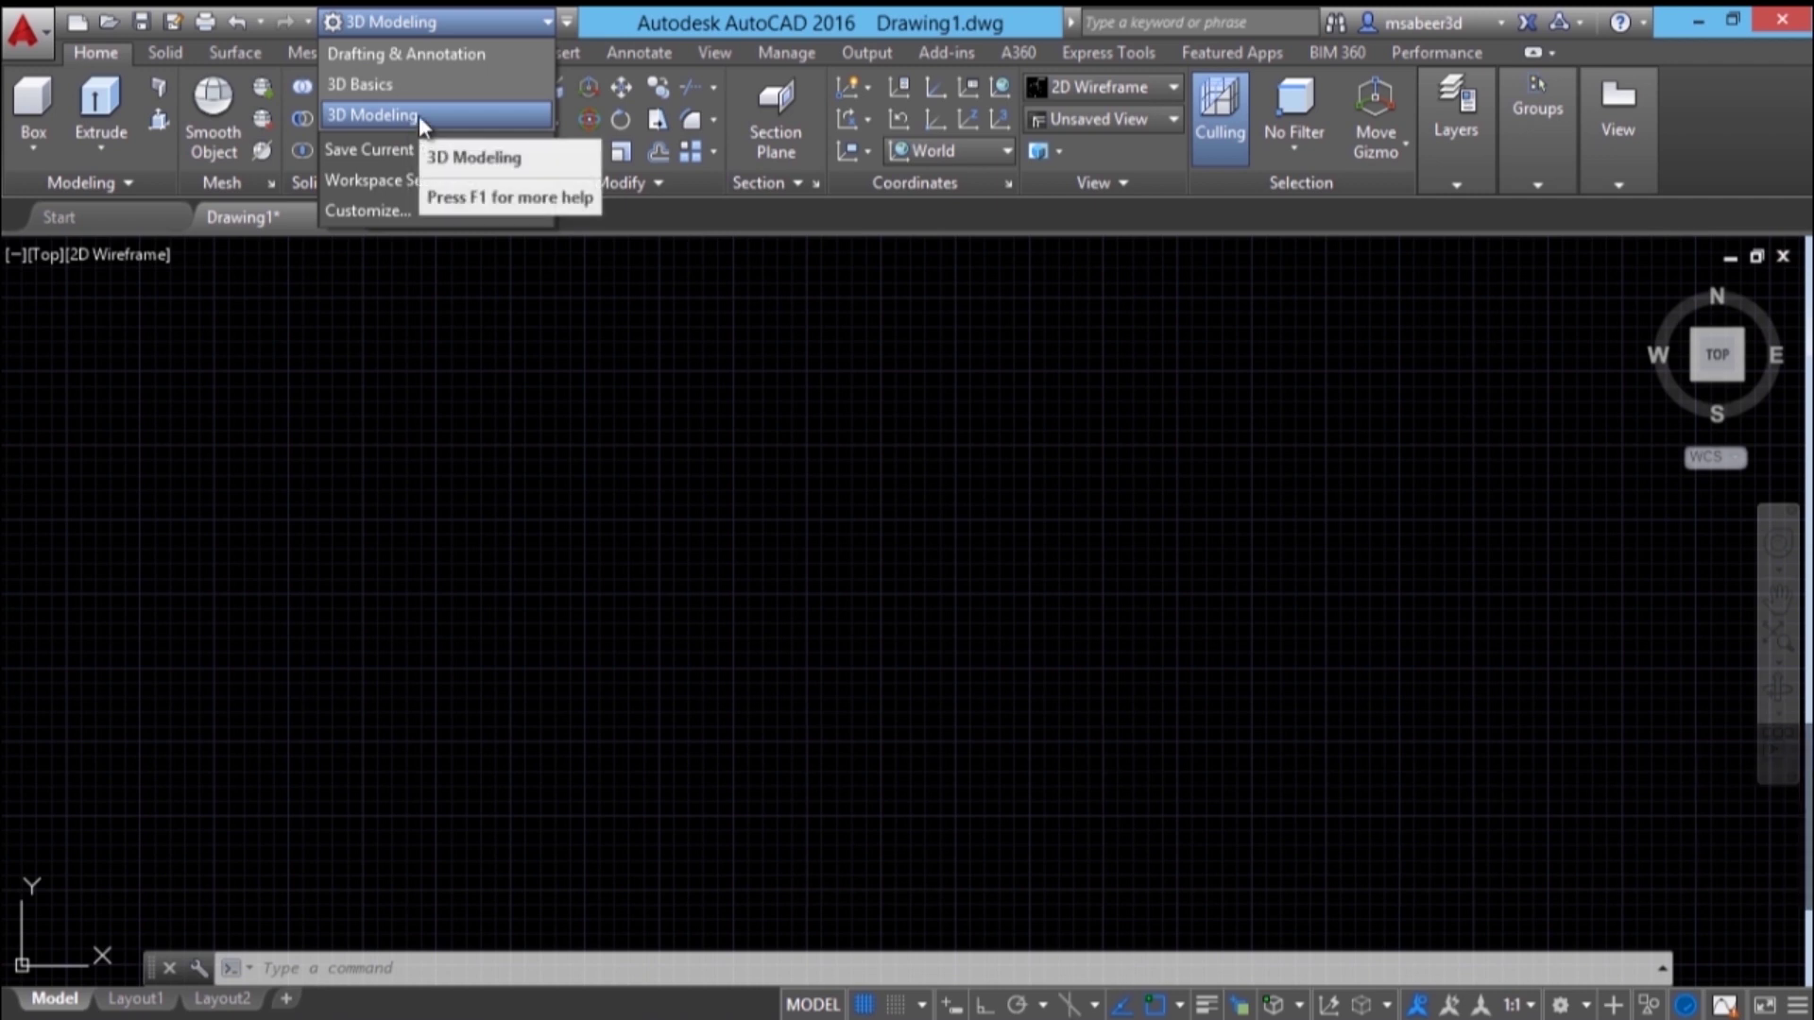
# Return to Drafting & Annotation, close the Design Feed palette, and open the status-bar workspace switching menu
pyautogui.click(436, 50)
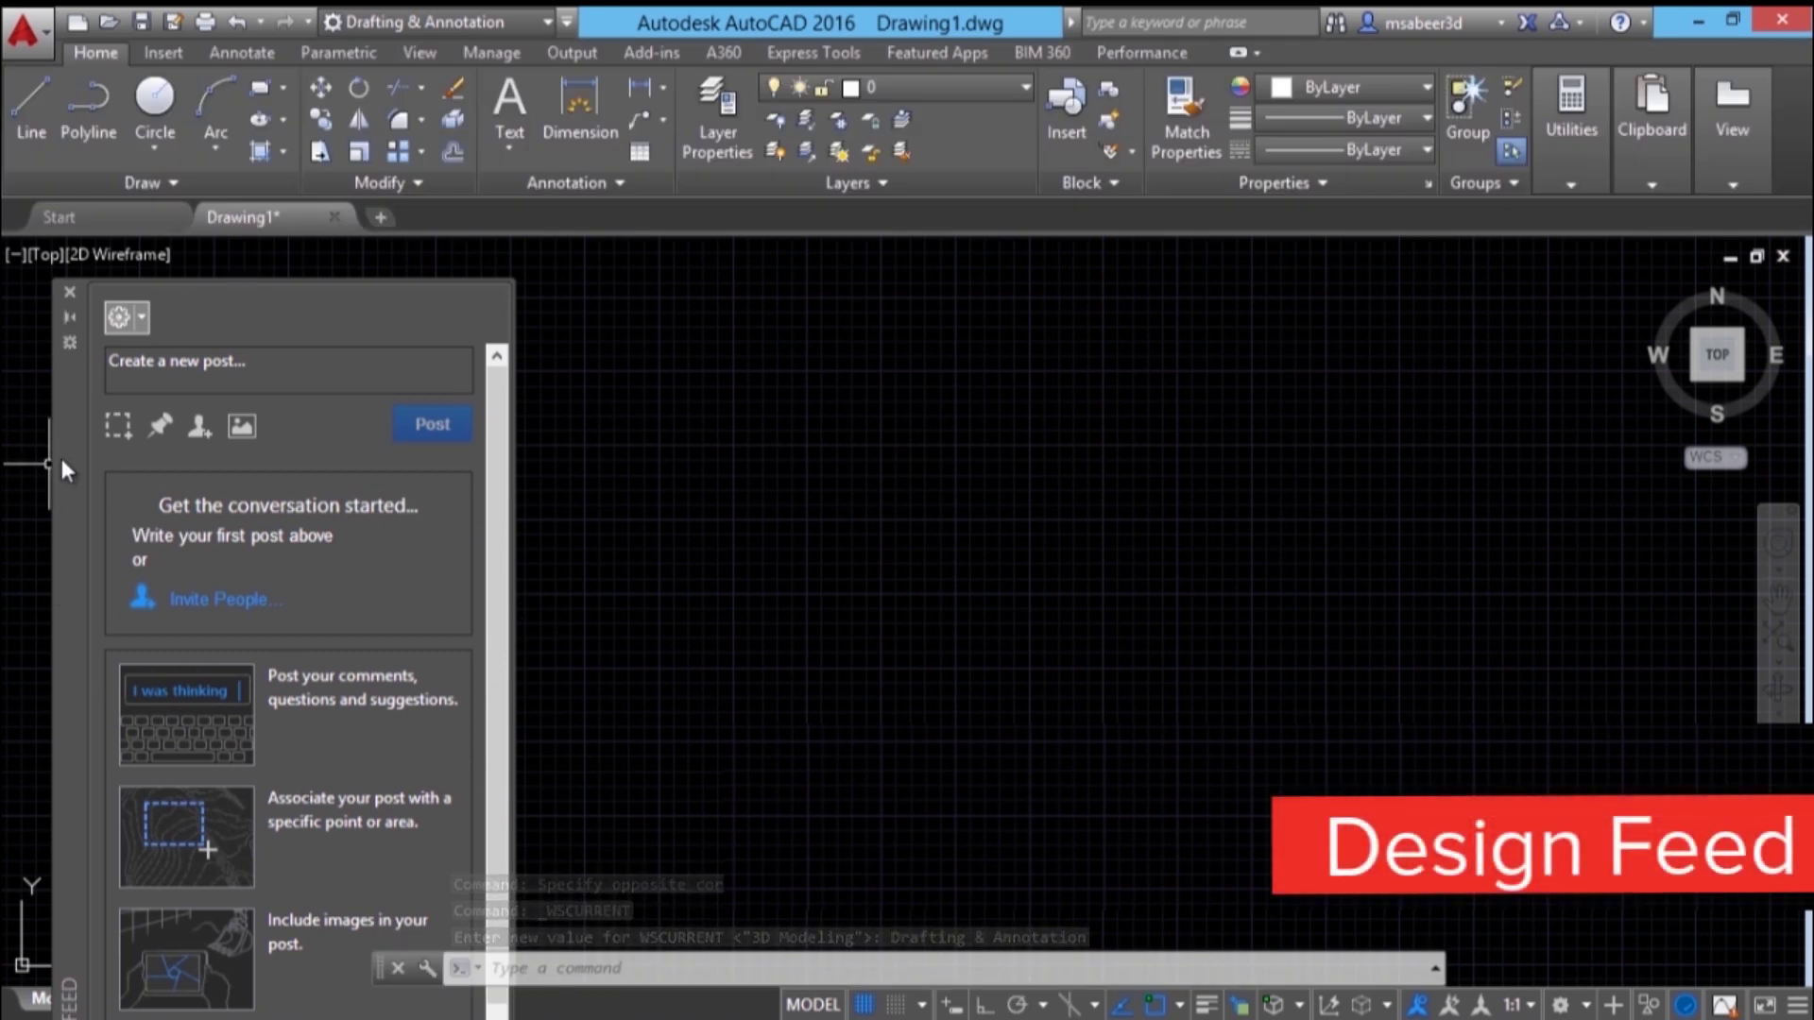
pyautogui.click(69, 292)
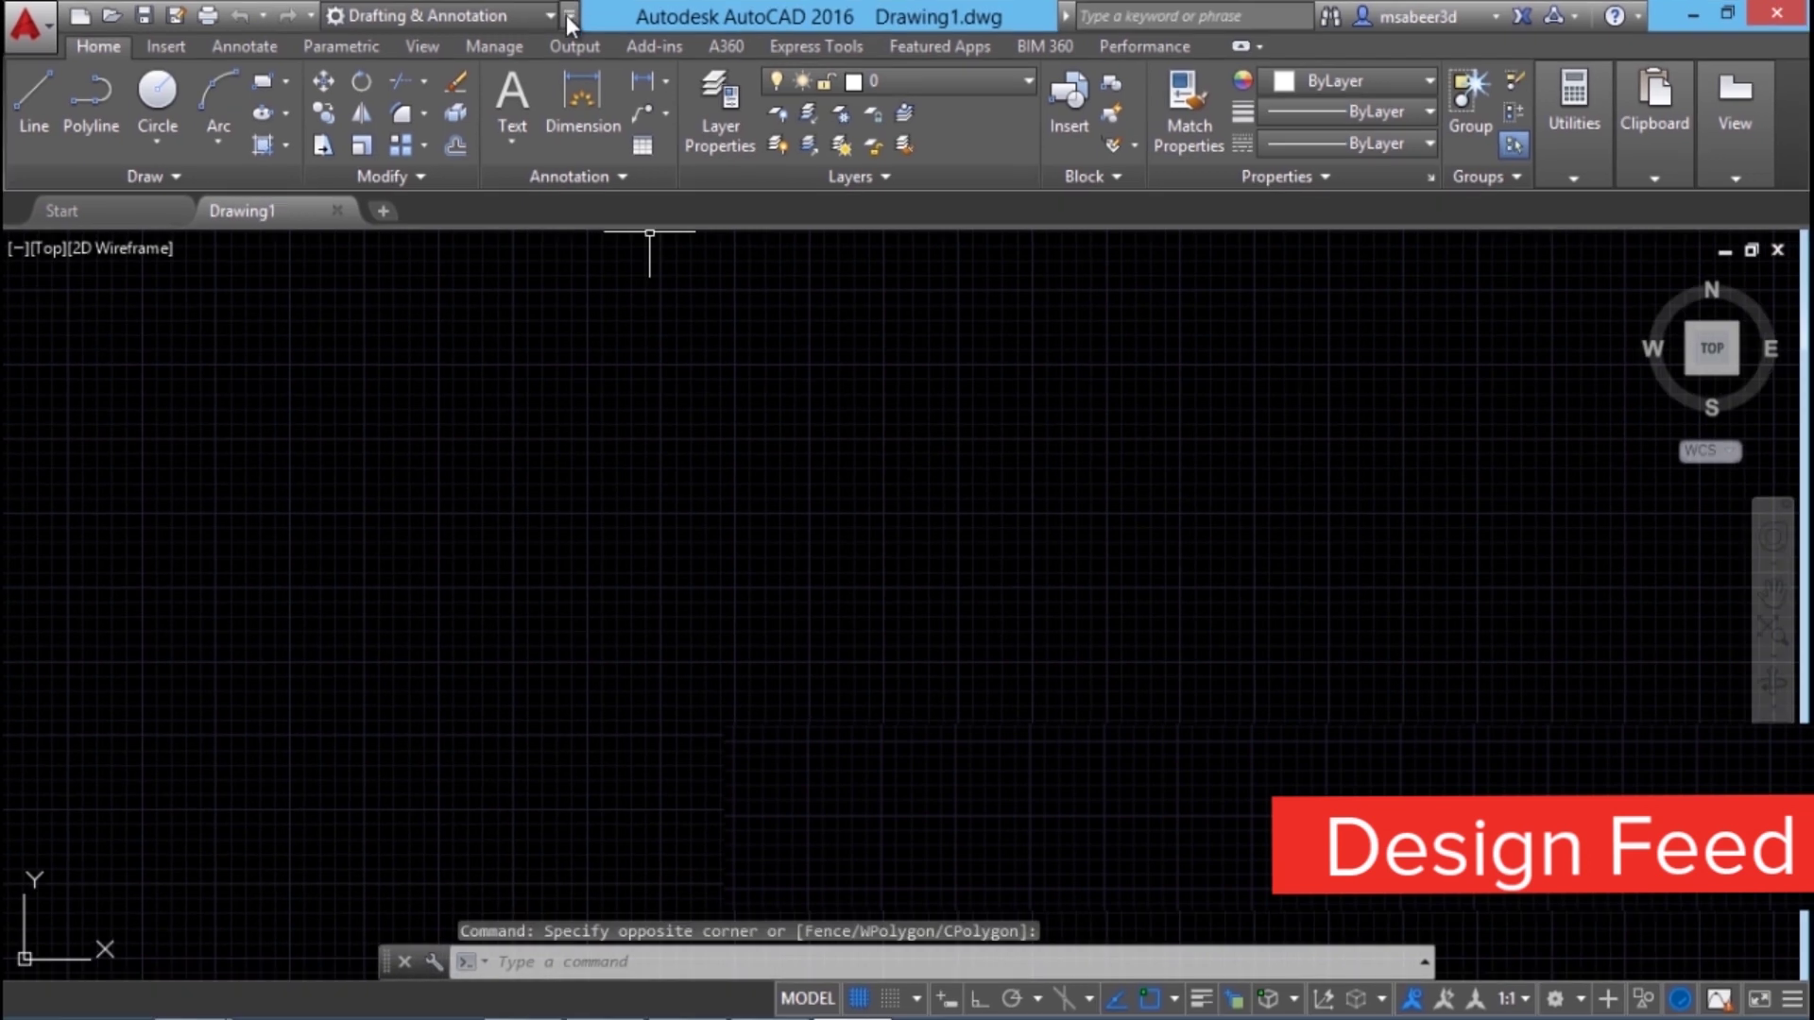
pyautogui.click(567, 16)
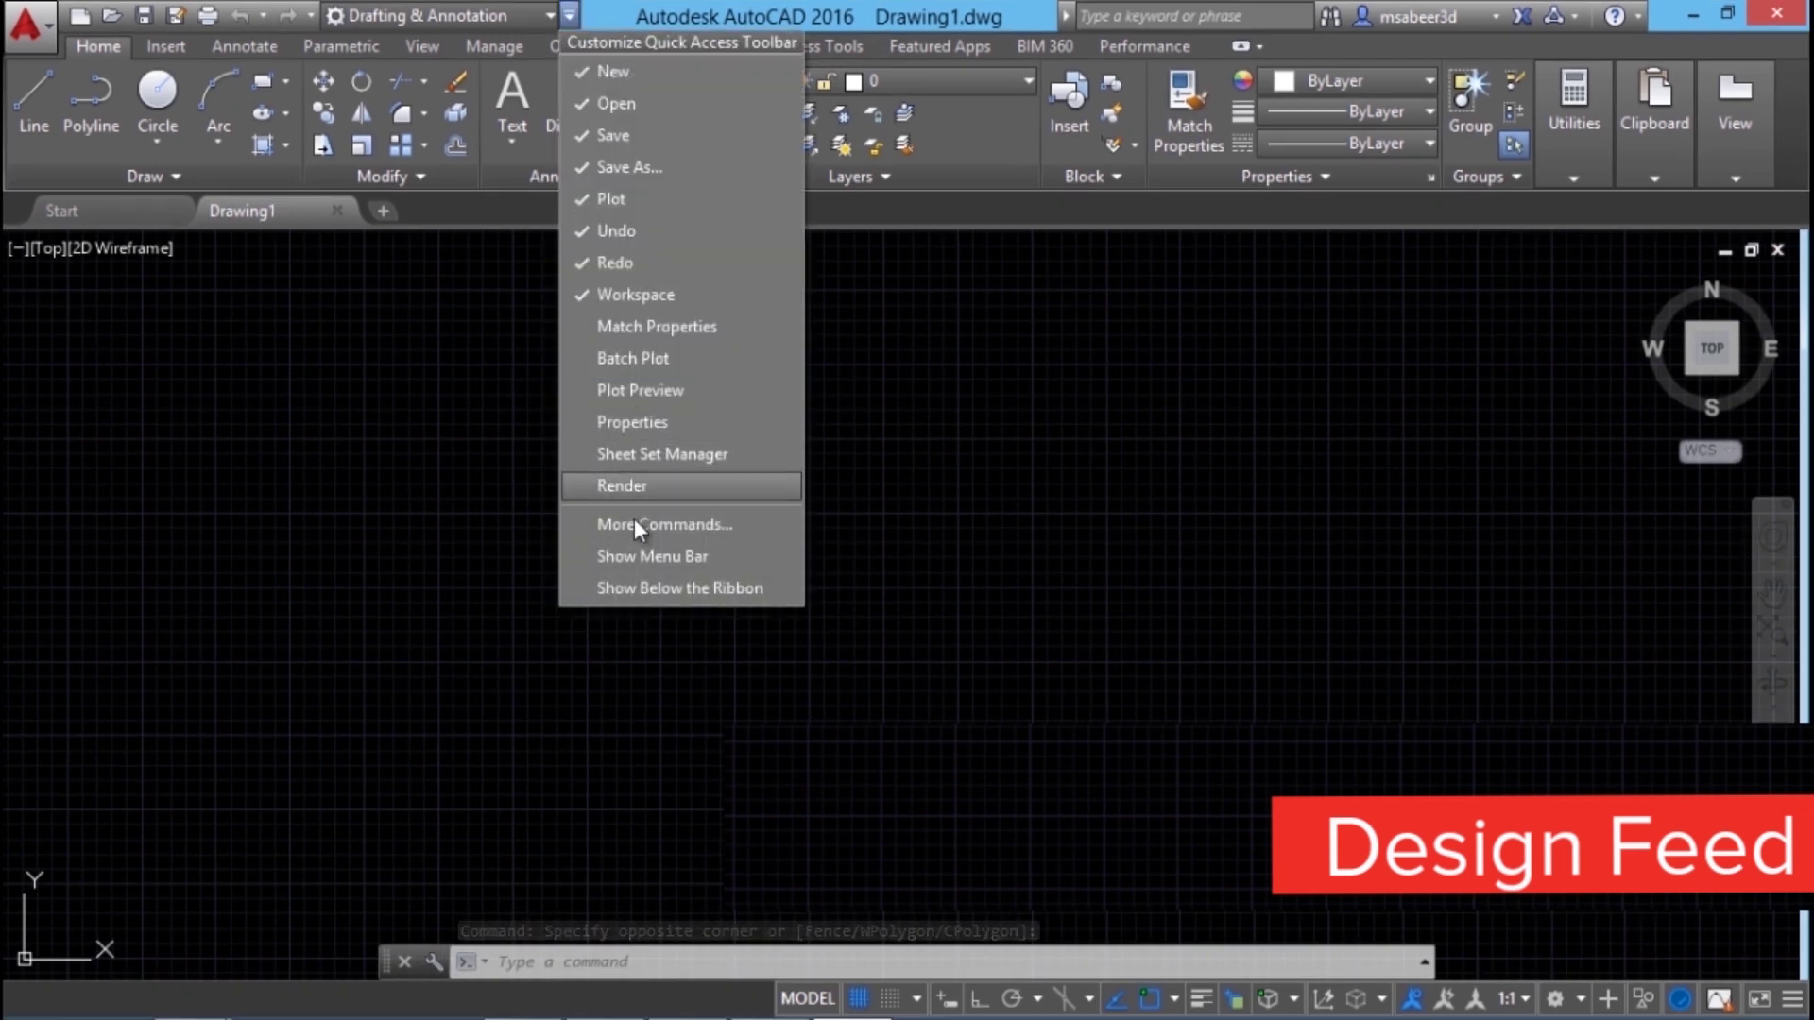
pyautogui.click(1041, 579)
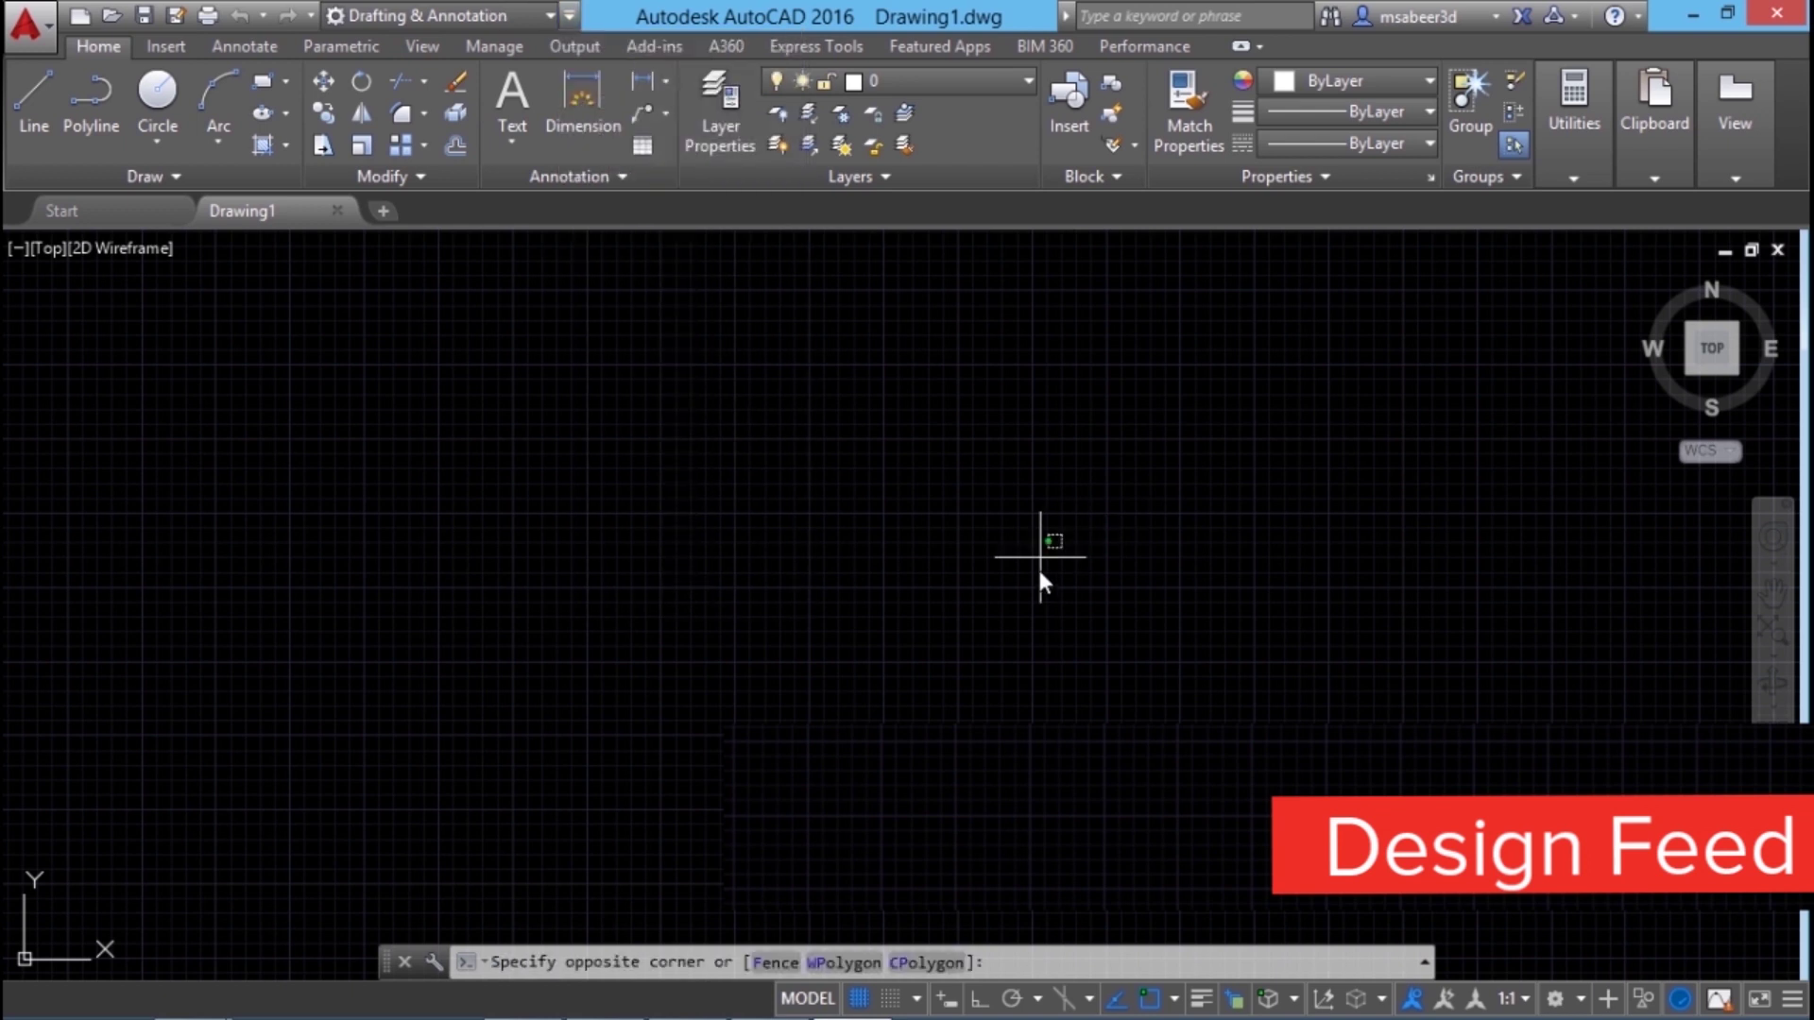
pyautogui.click(1045, 595)
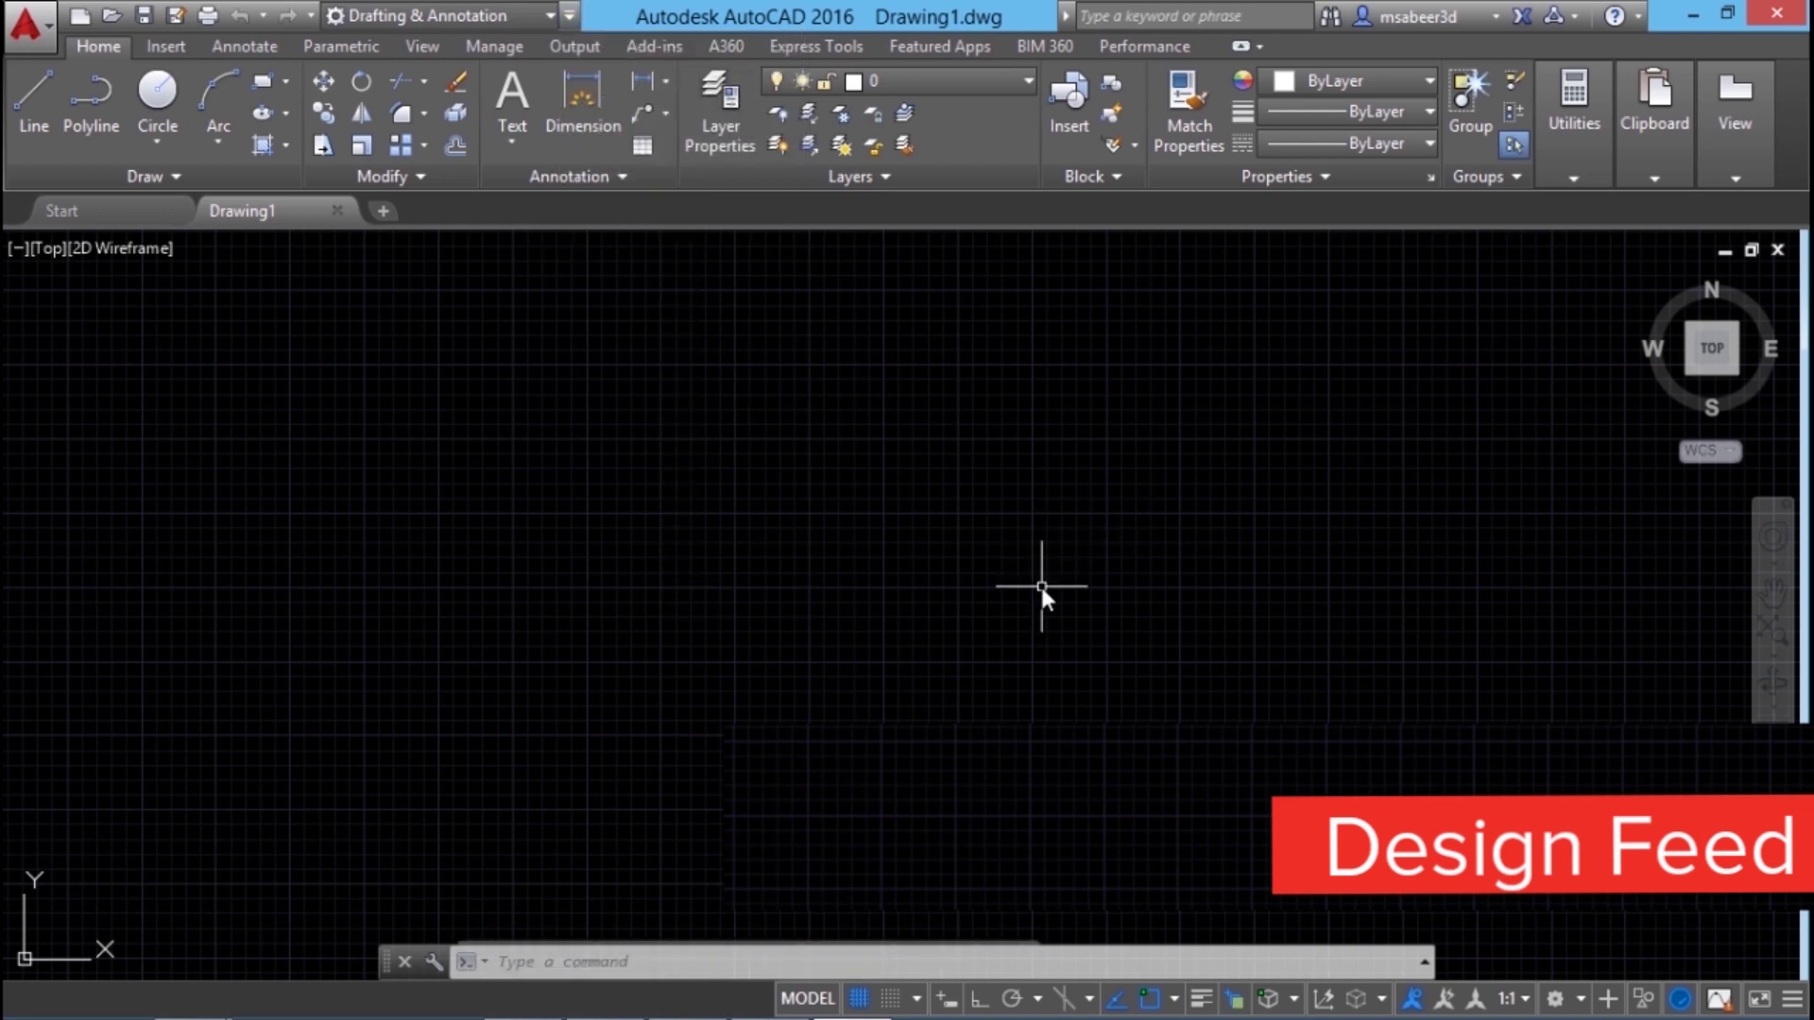
pyautogui.click(1582, 998)
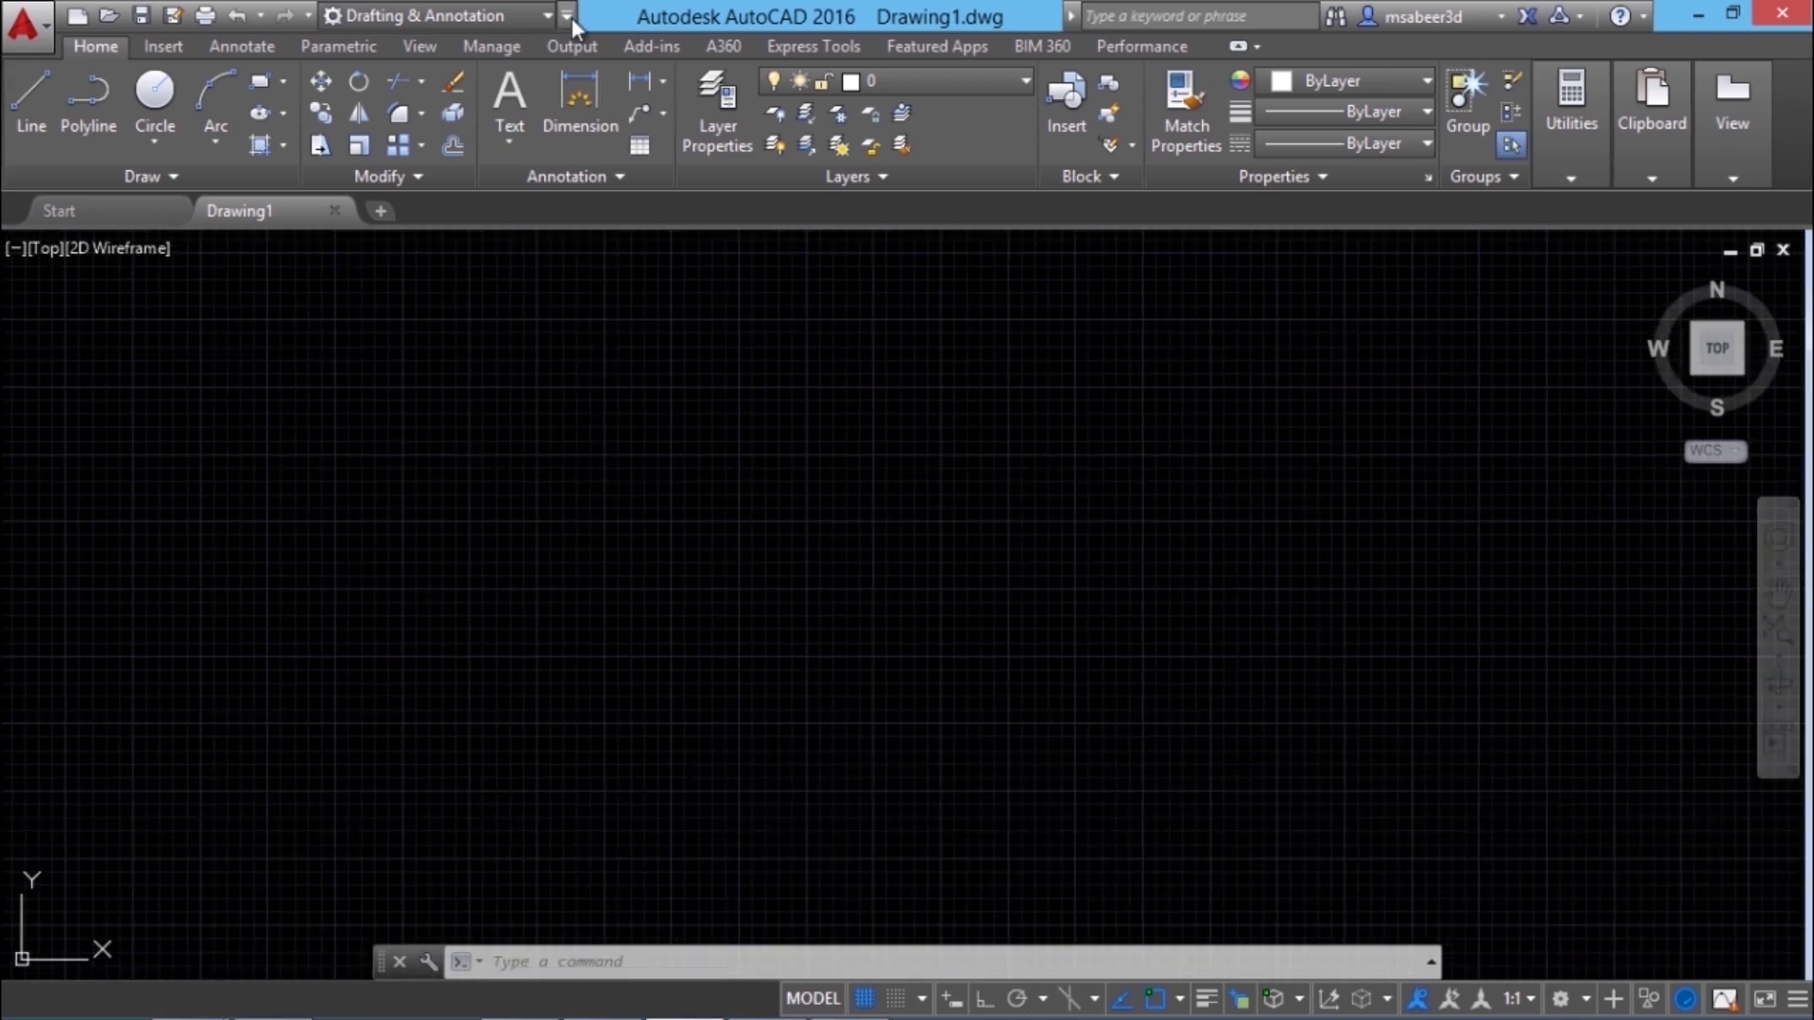
pyautogui.click(568, 16)
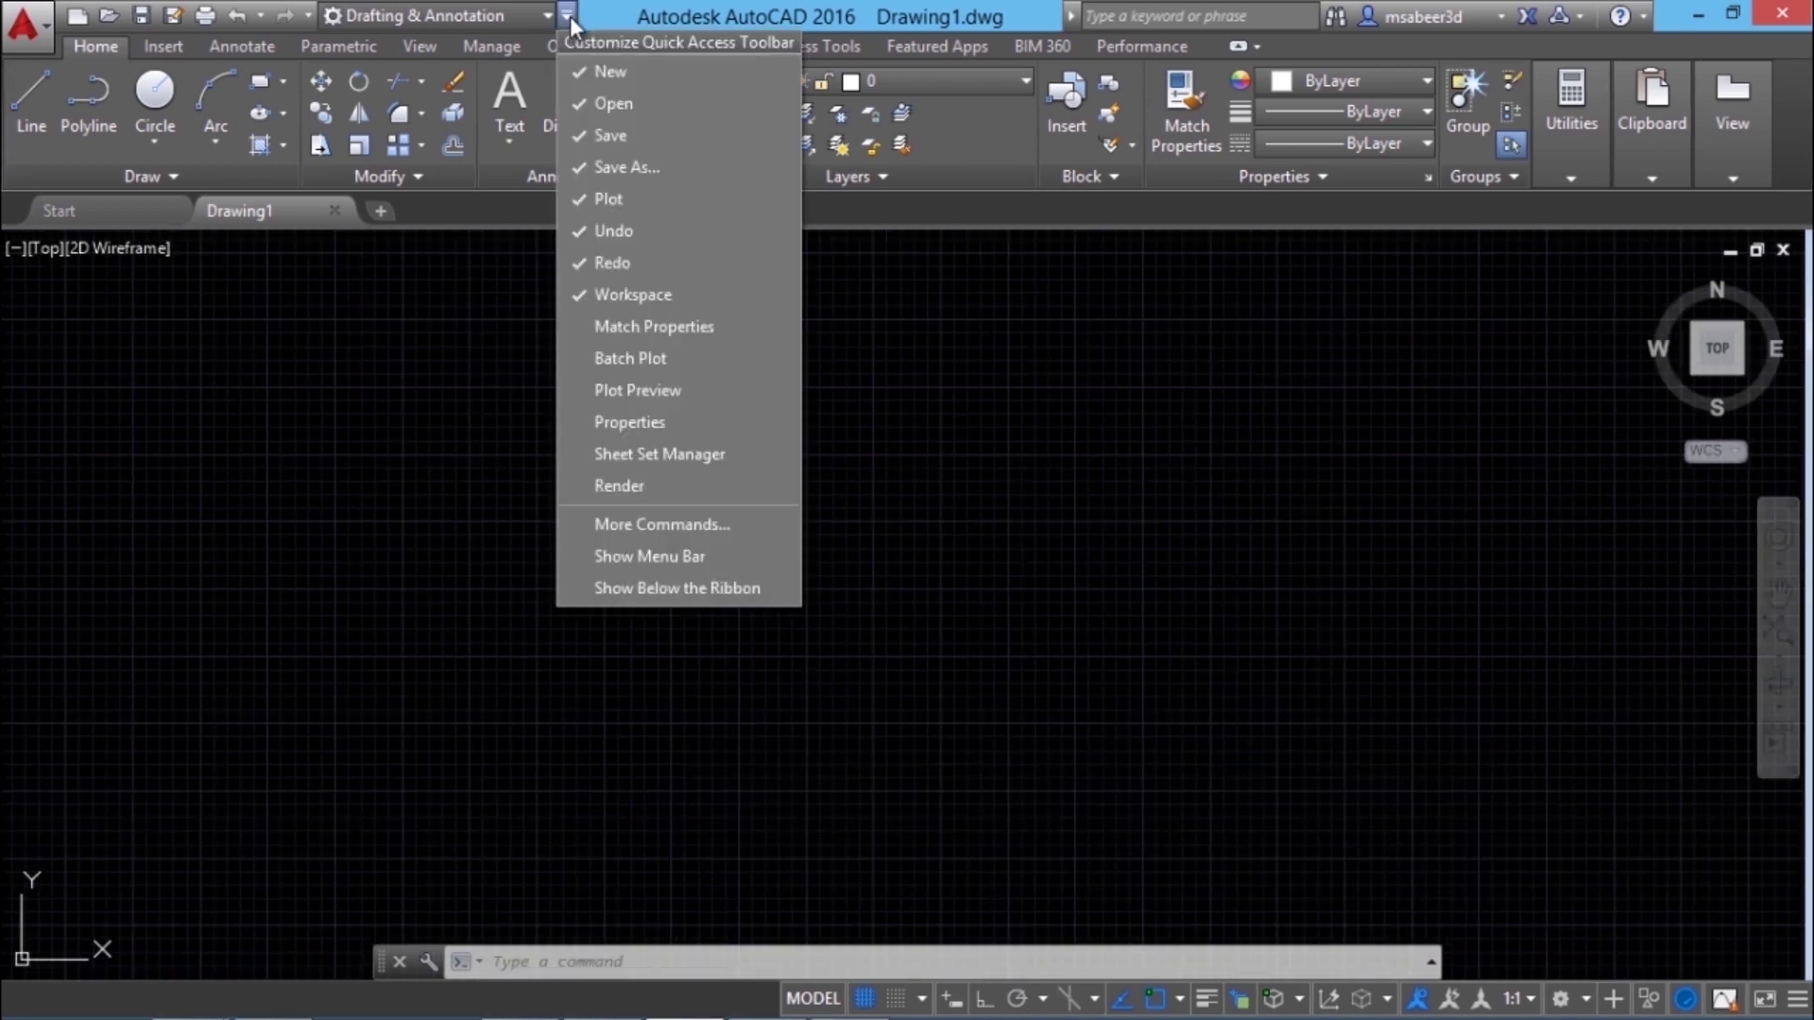
pyautogui.click(650, 565)
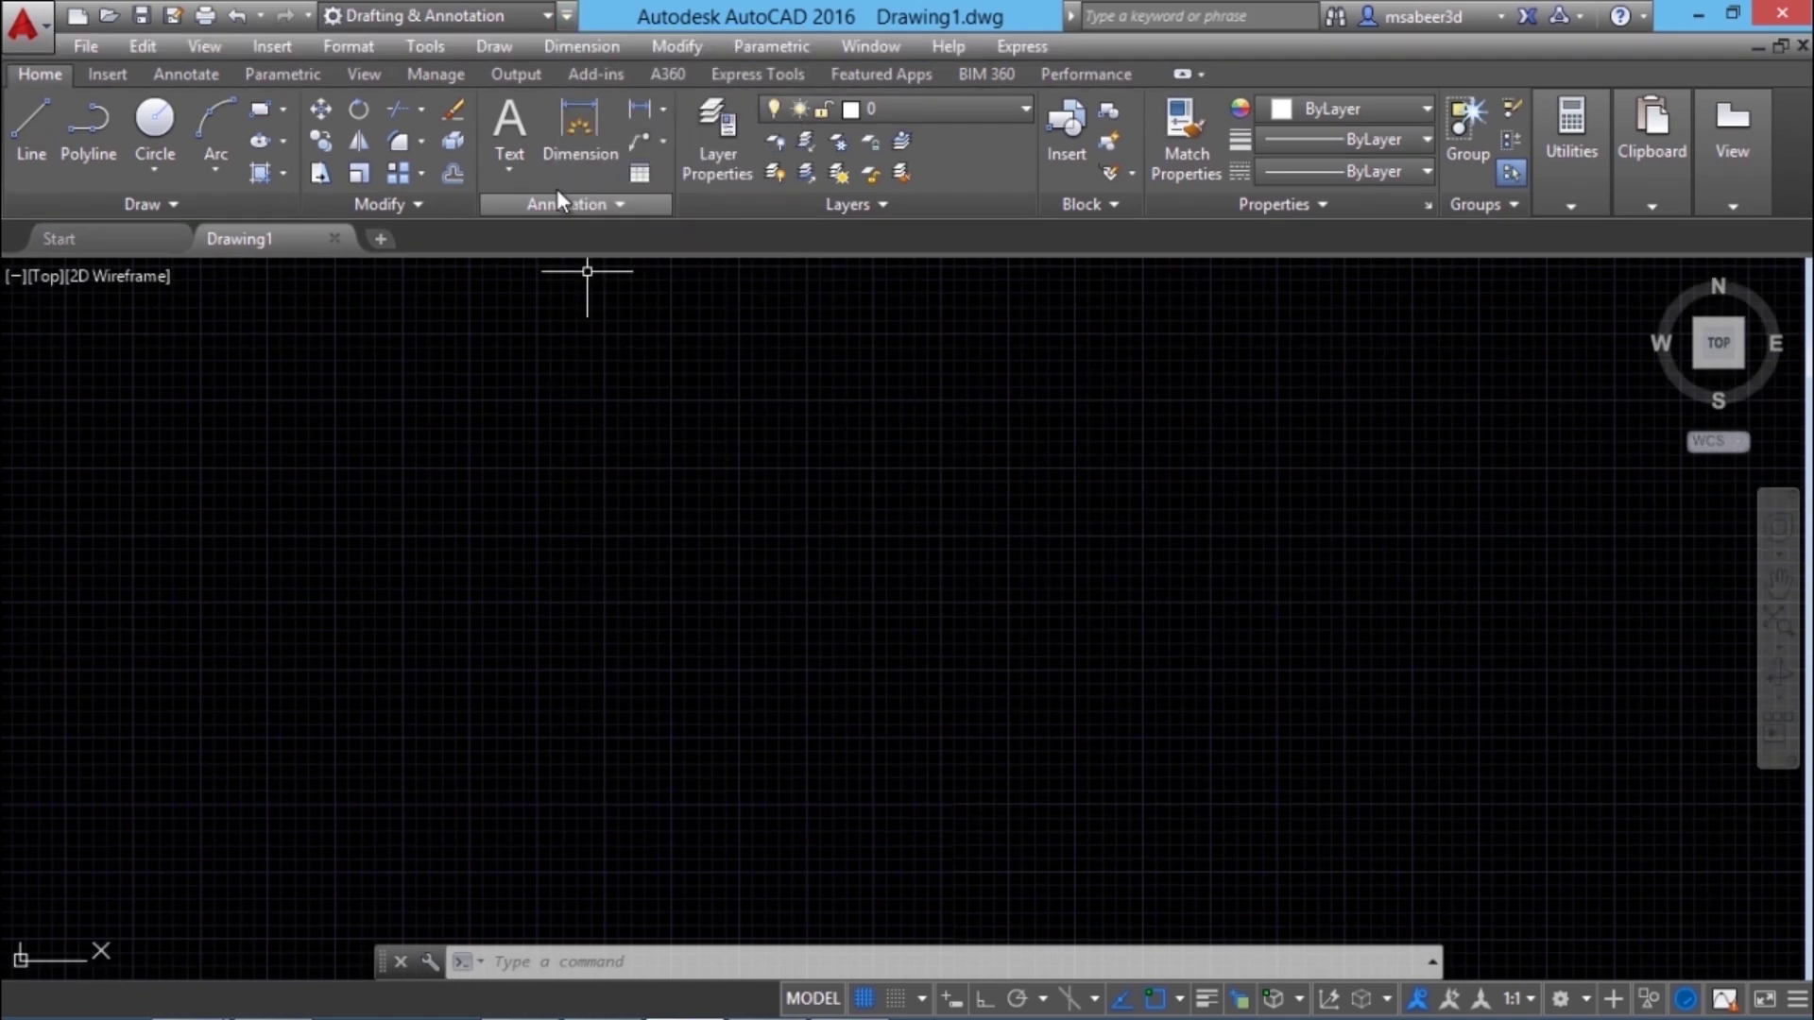
pyautogui.click(157, 43)
pyautogui.moveTo(279, 49)
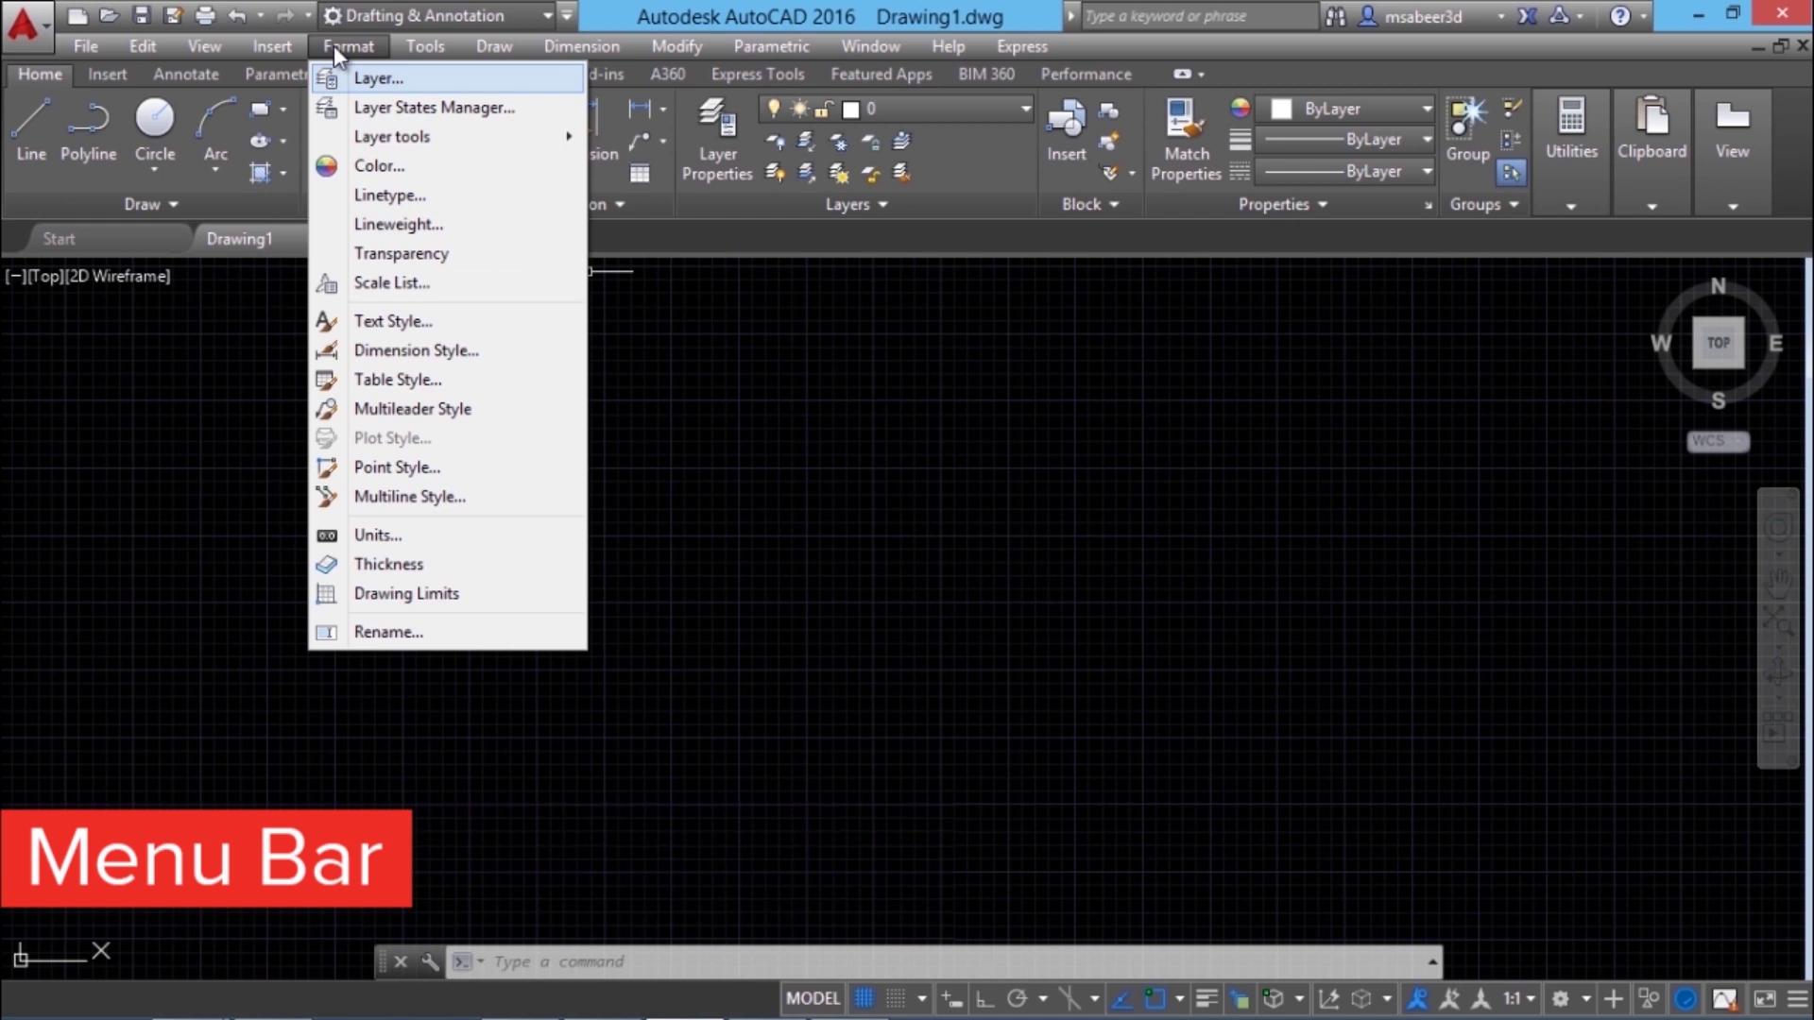
pyautogui.click(429, 70)
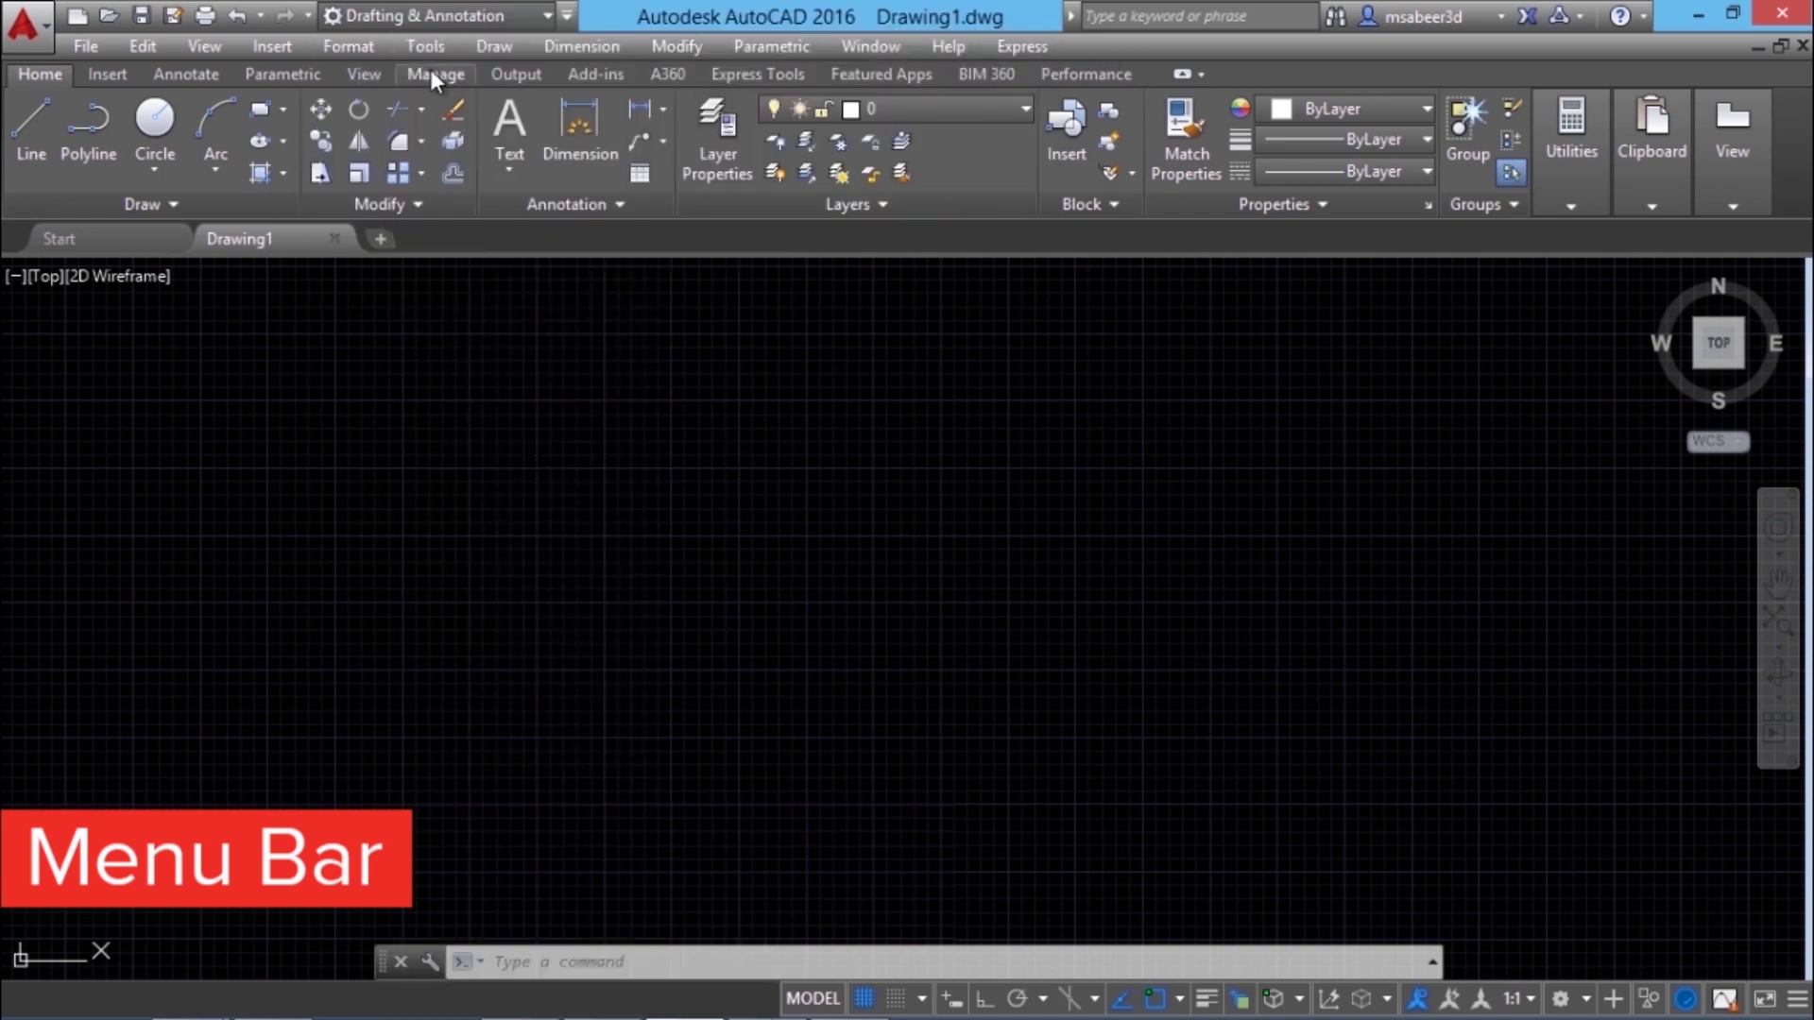
pyautogui.click(323, 49)
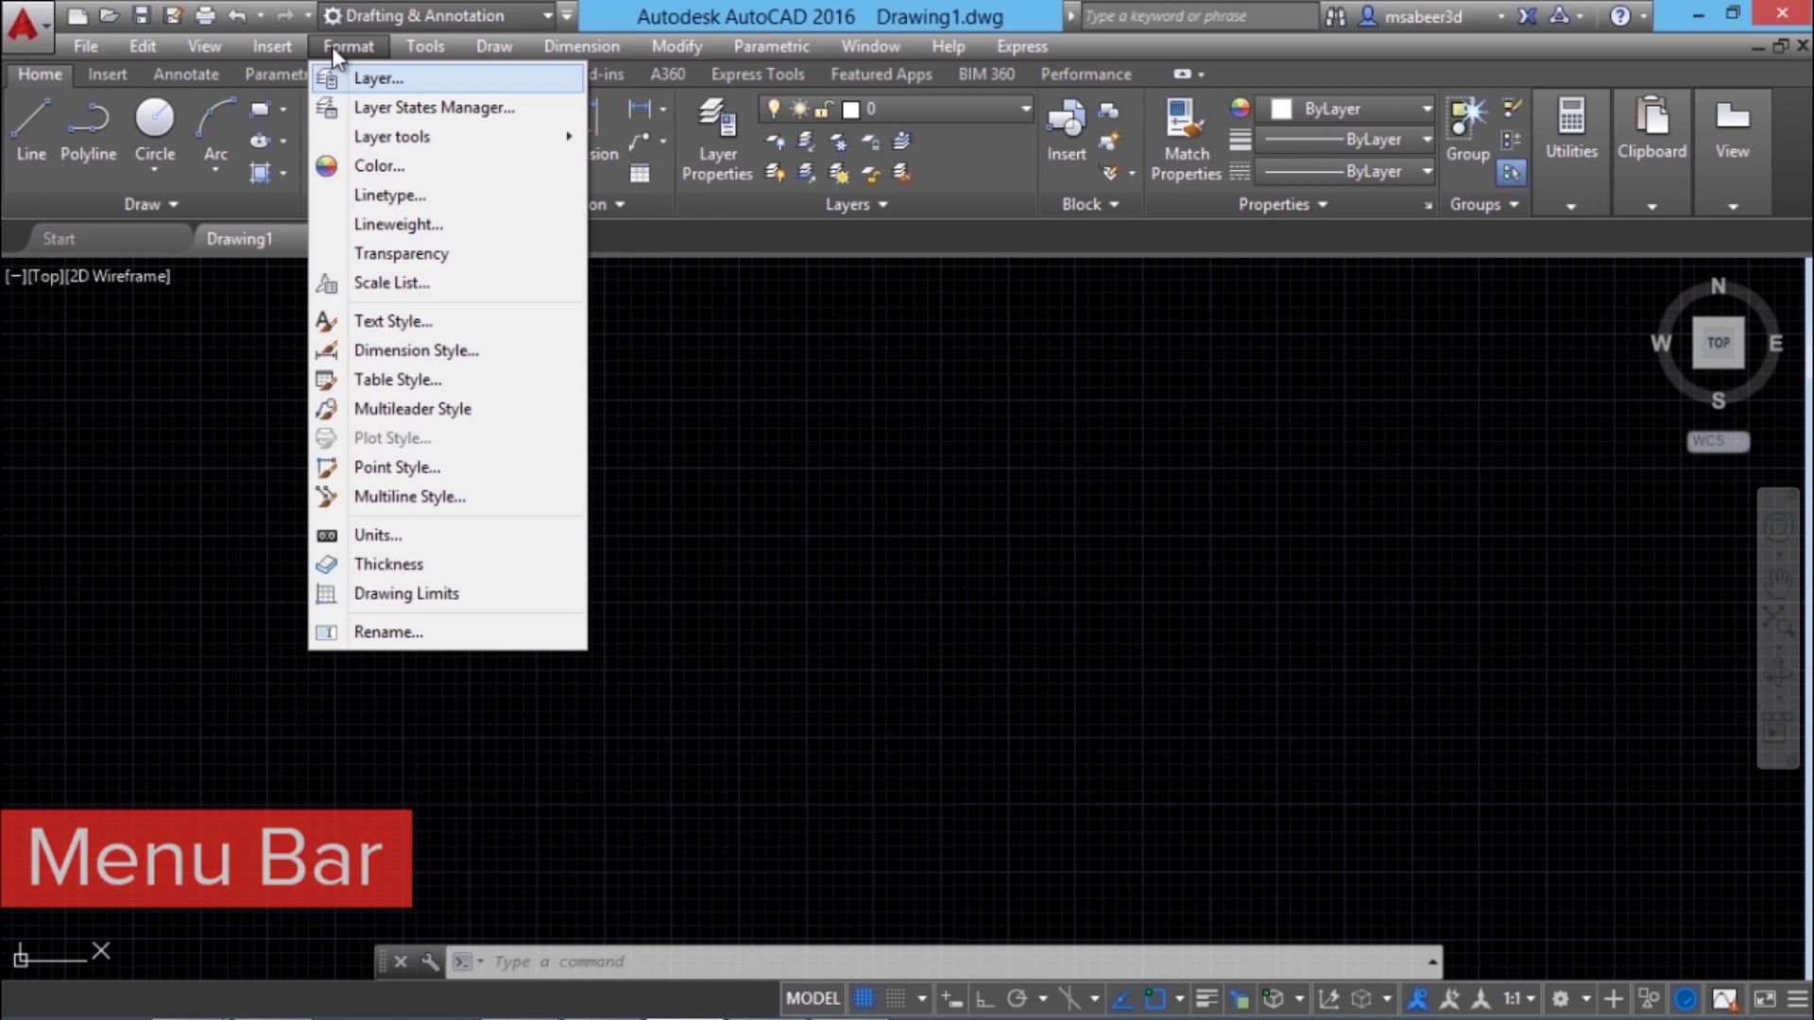
pyautogui.click(570, 19)
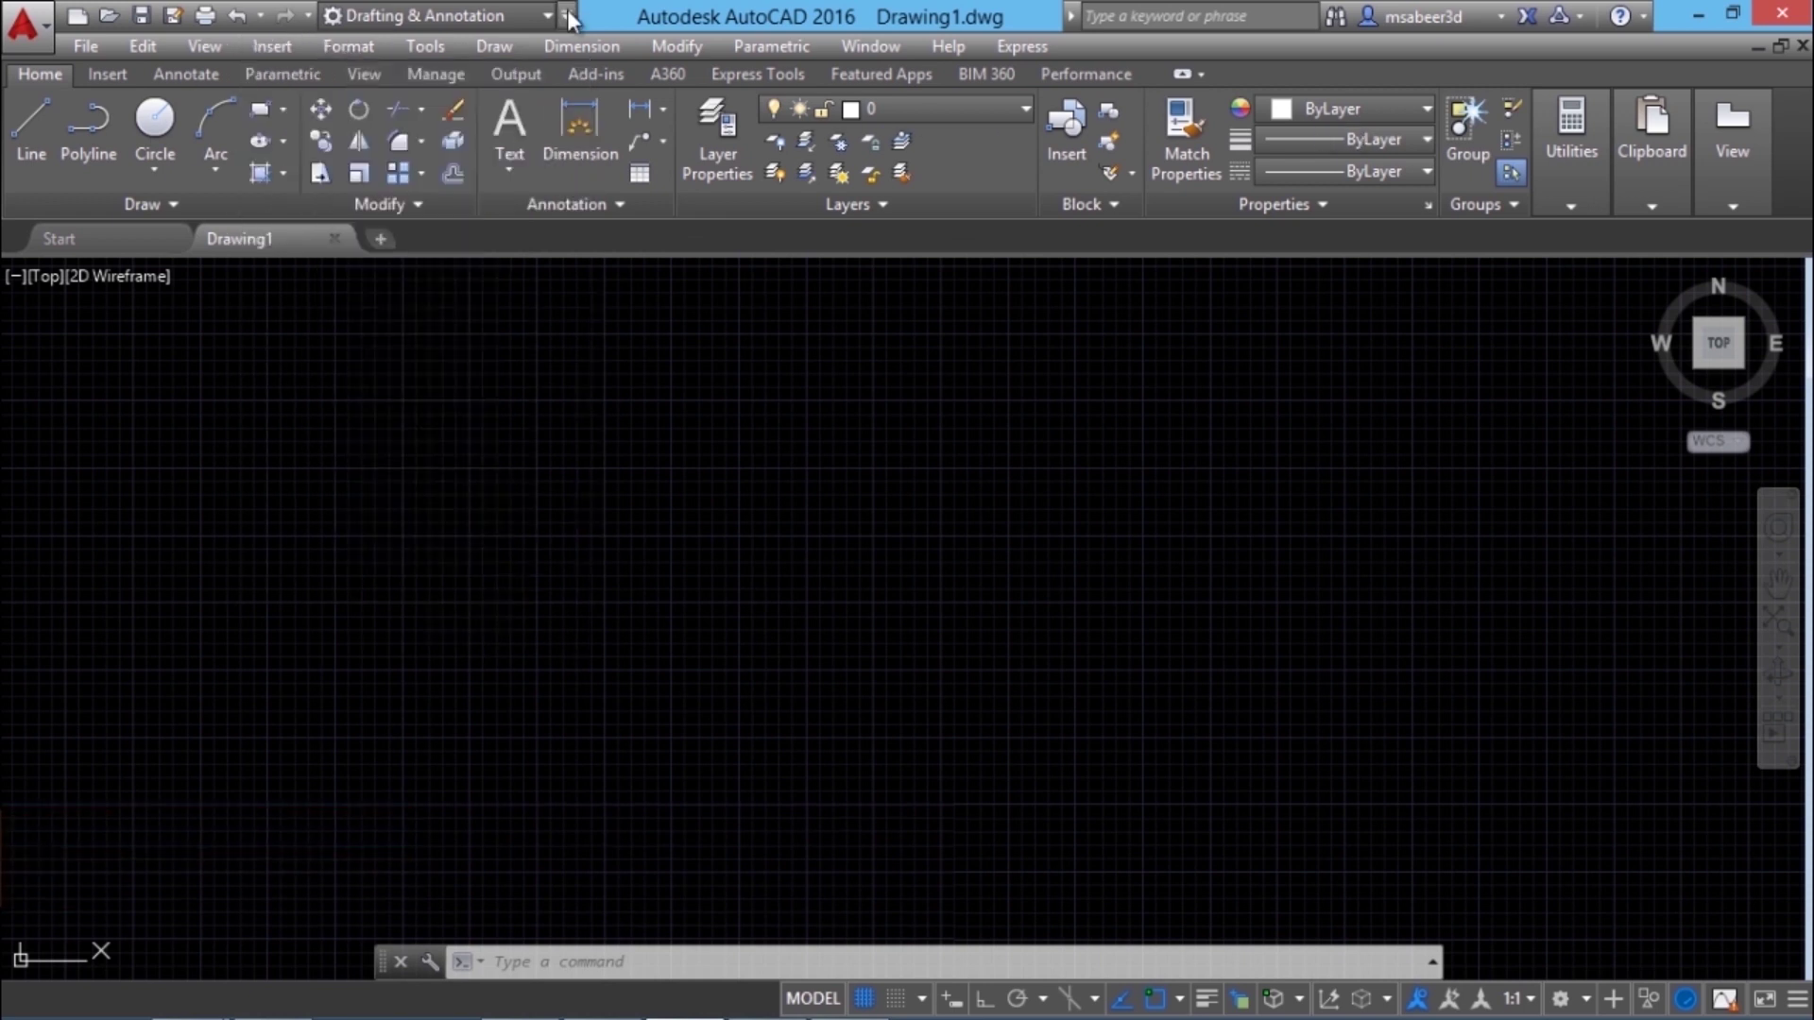
pyautogui.click(569, 19)
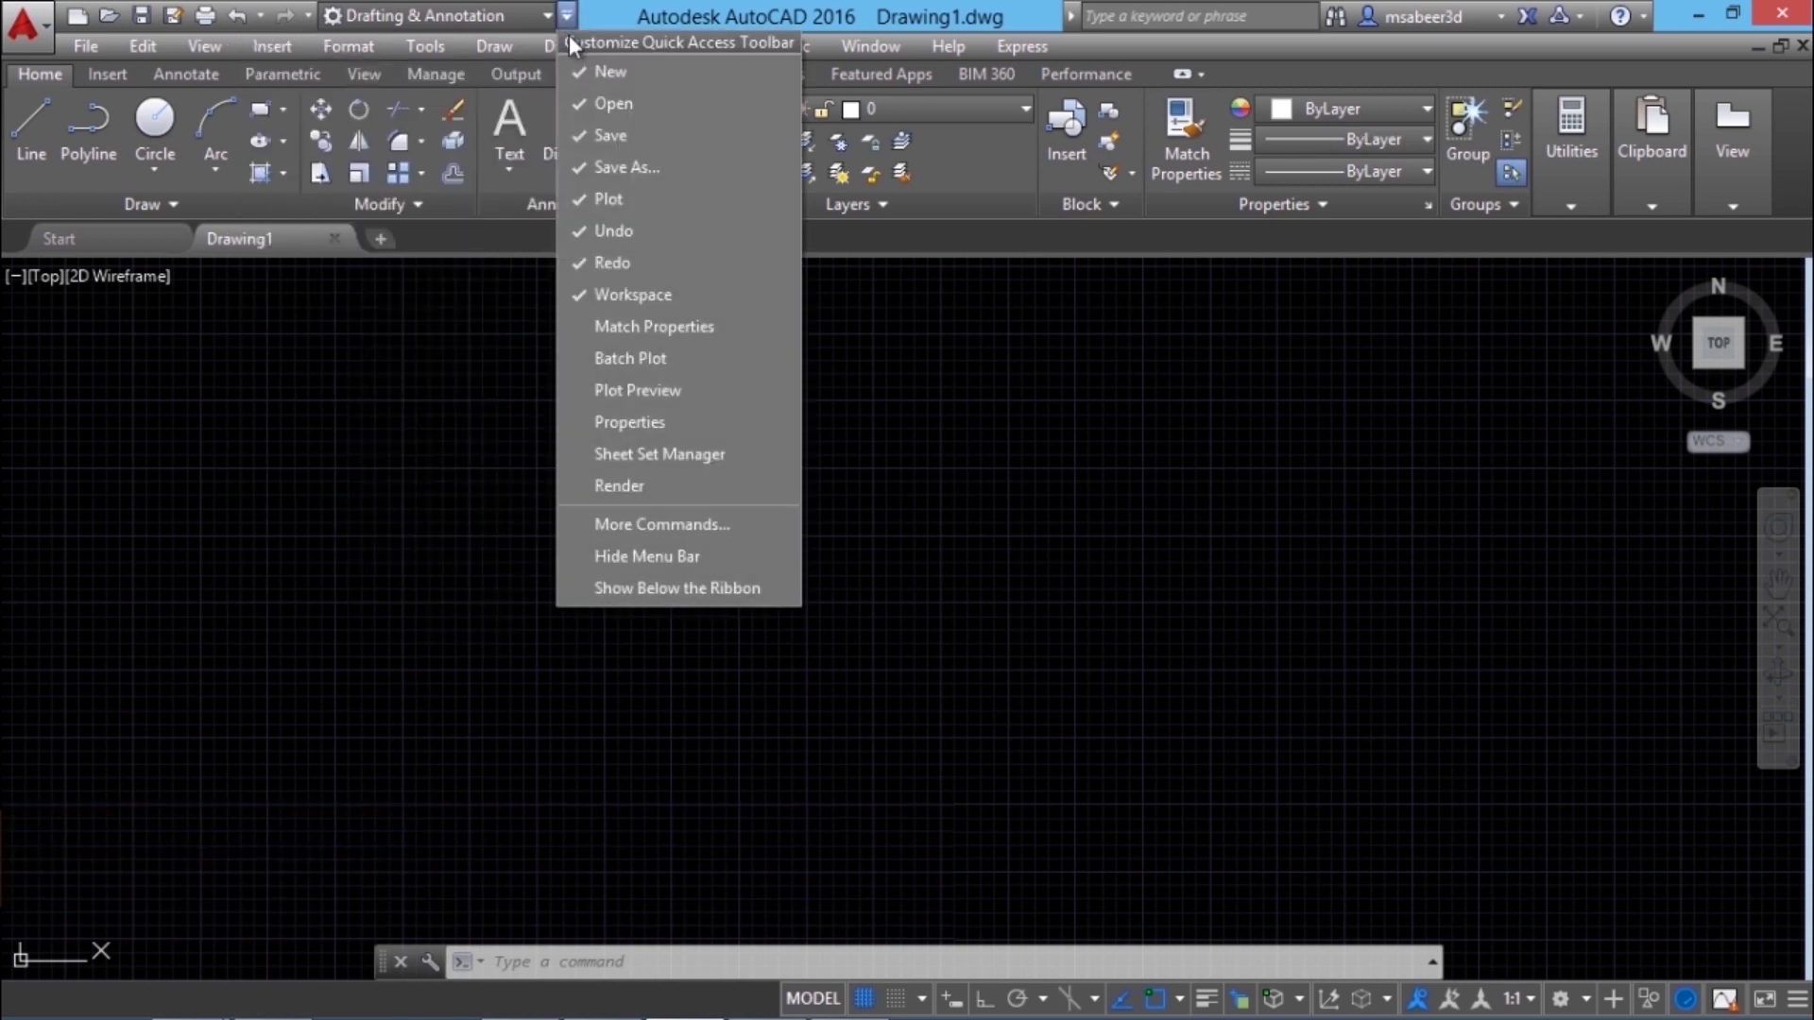
pyautogui.click(637, 556)
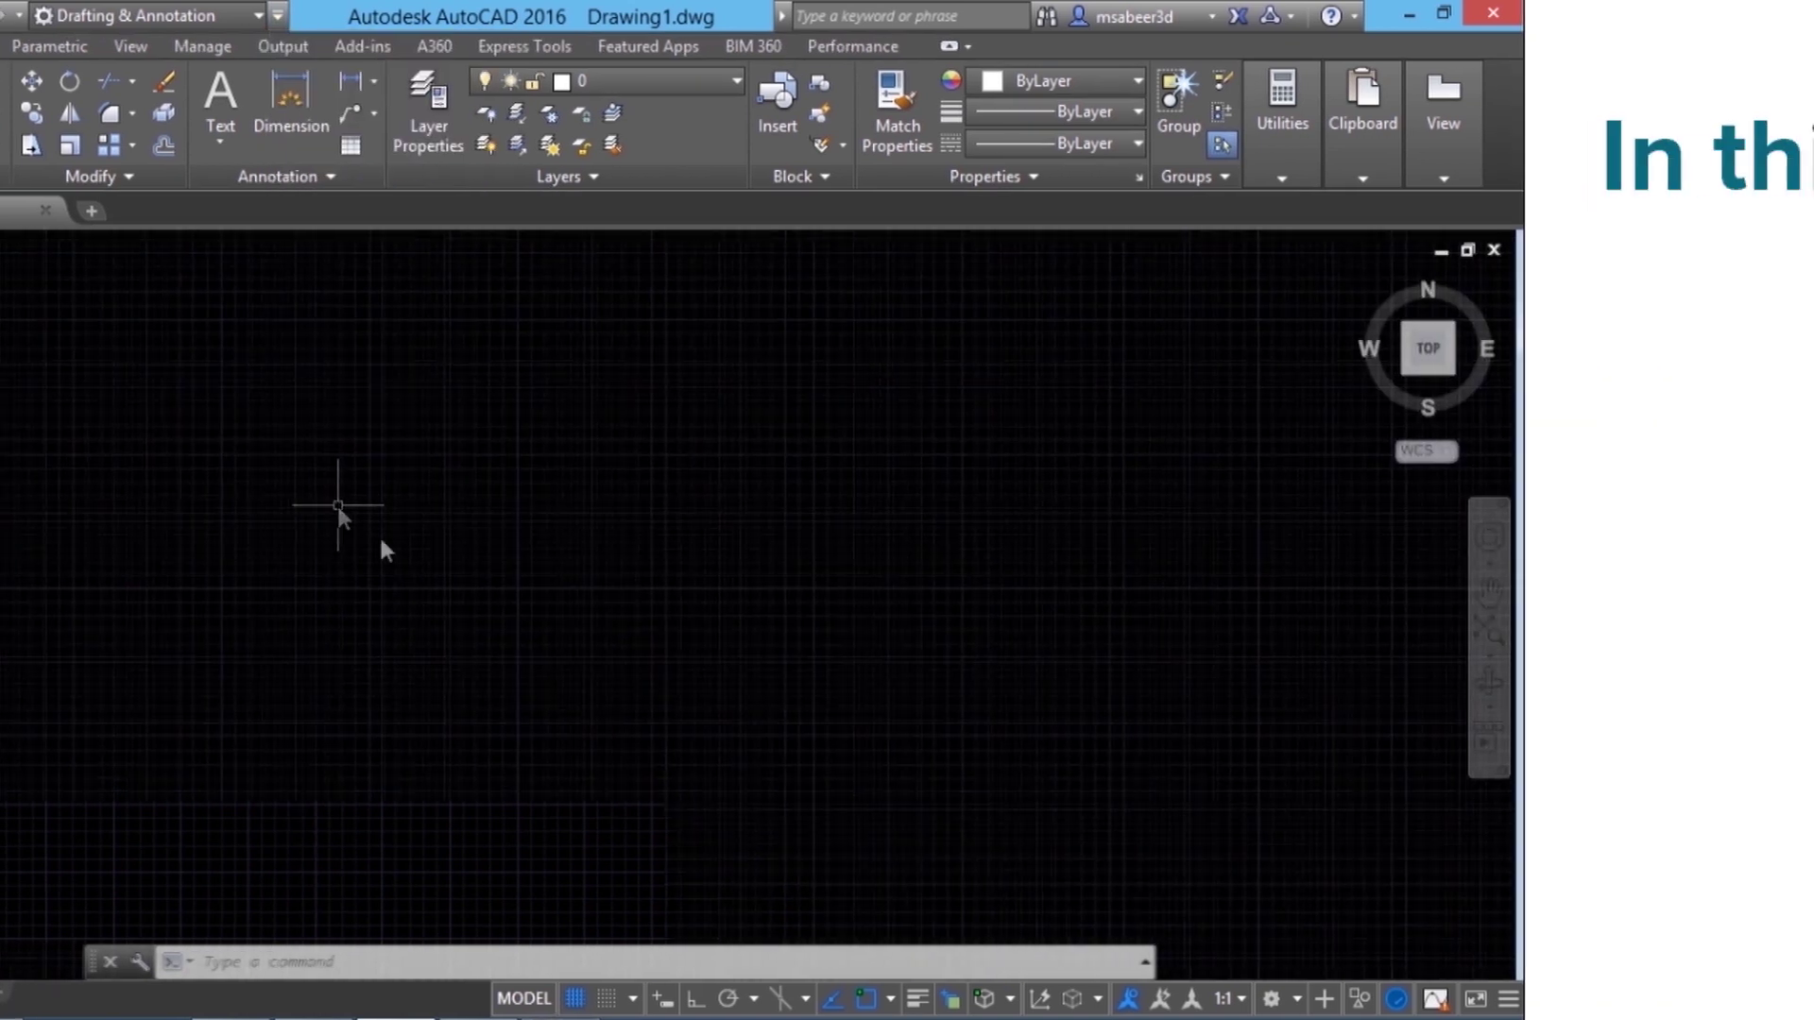